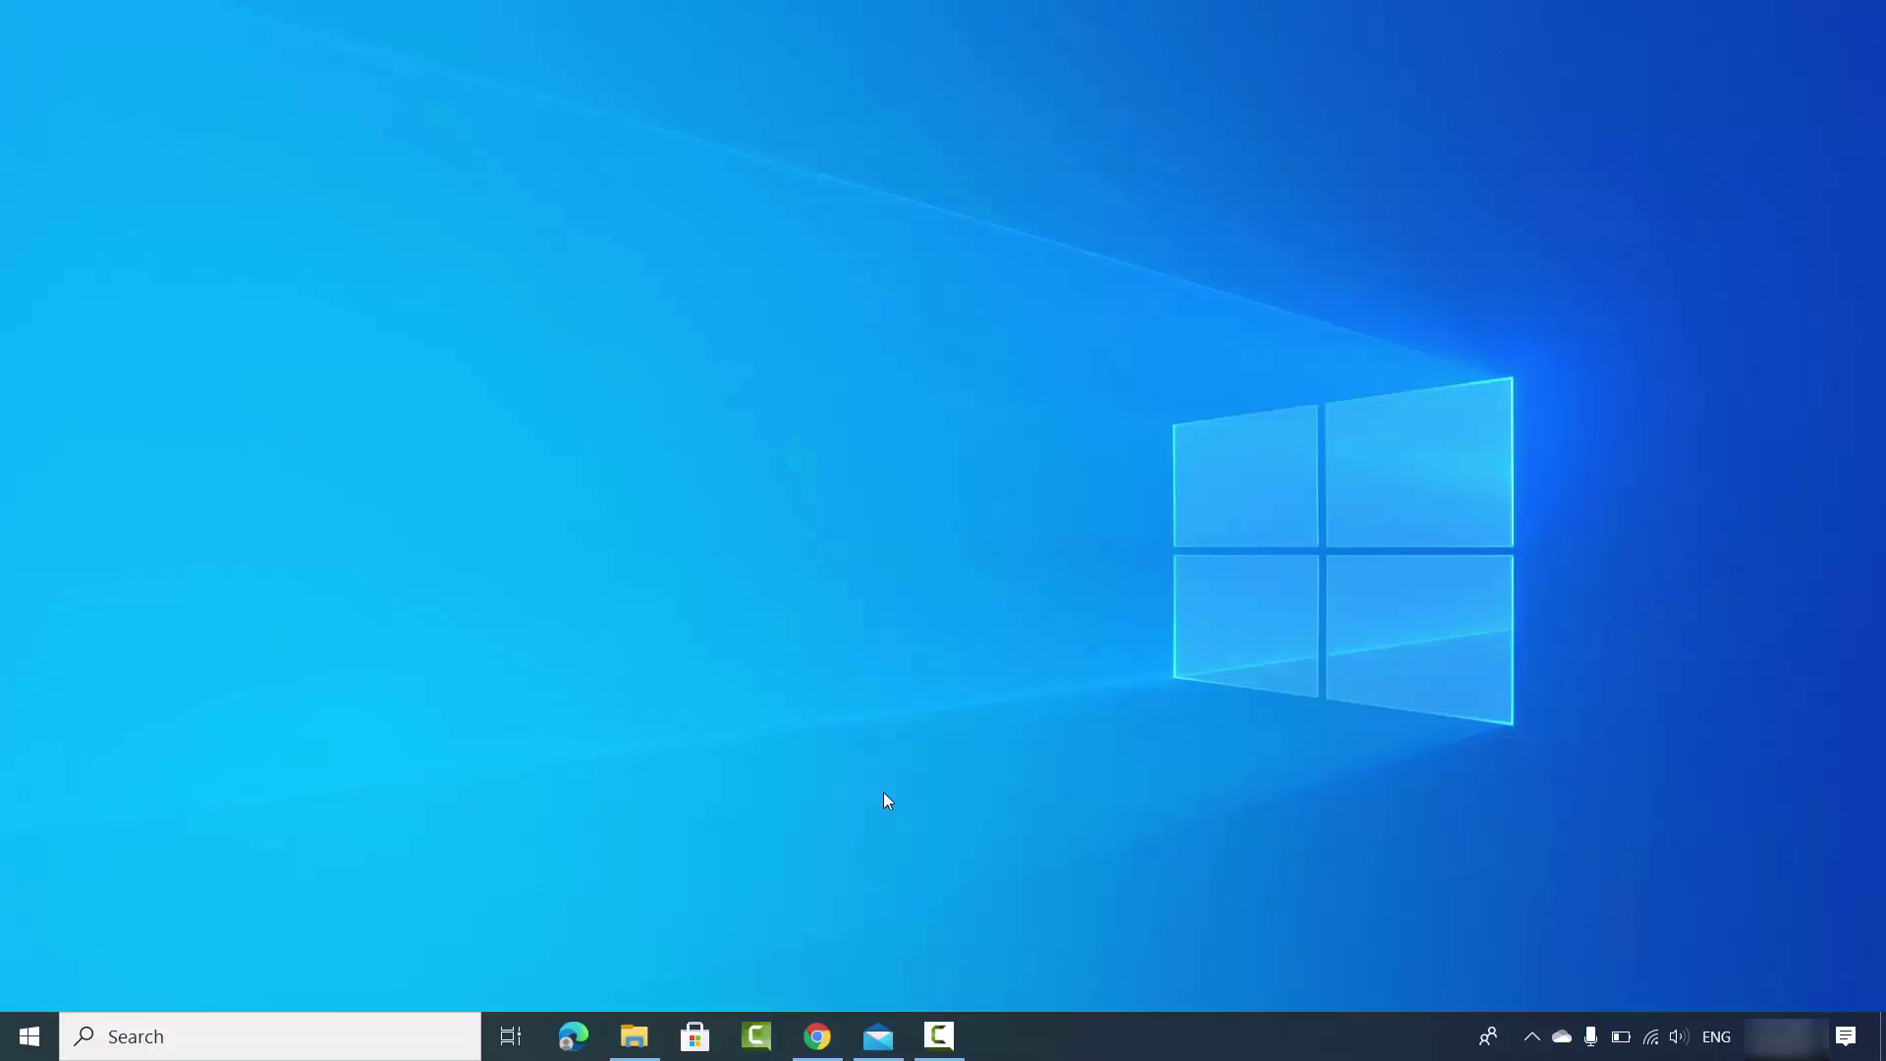
# Step: Bring back the Sheldon pictures folder, then hide it to reveal the desktop
pyautogui.click(634, 1036)
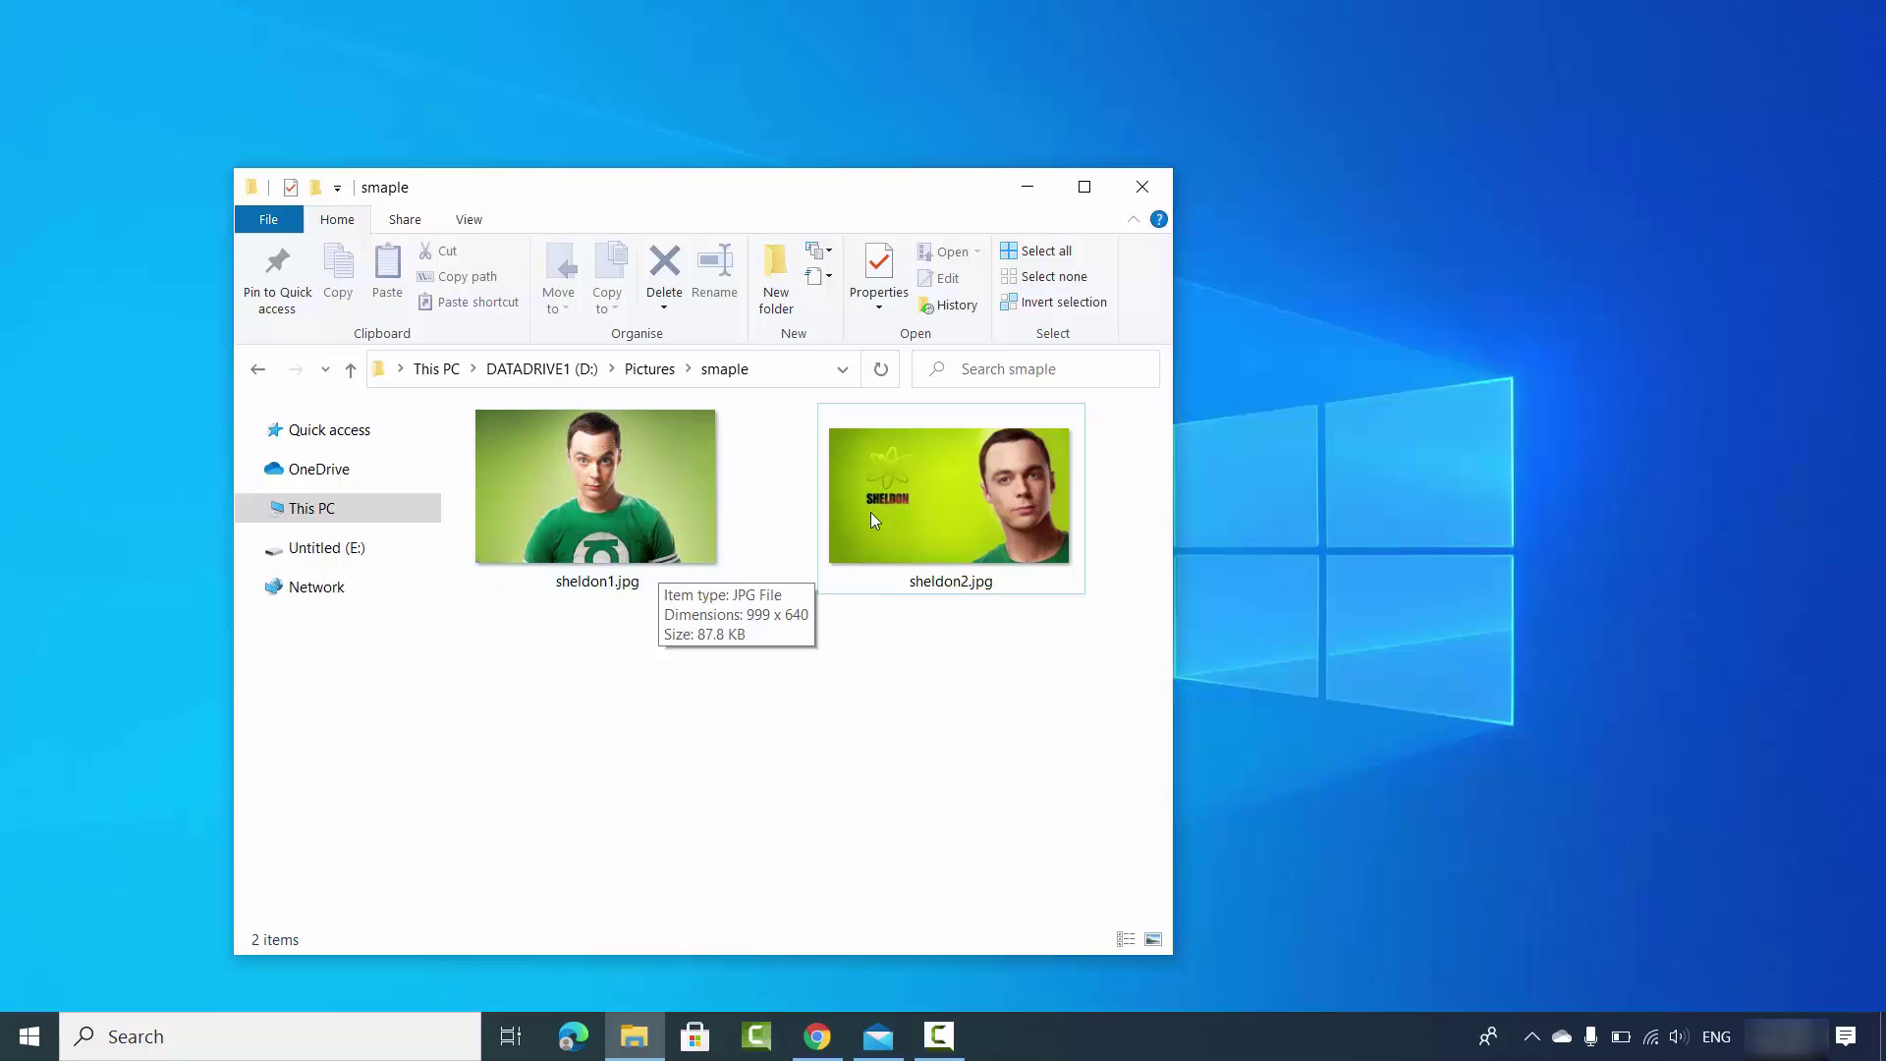
pyautogui.moveTo(926, 495)
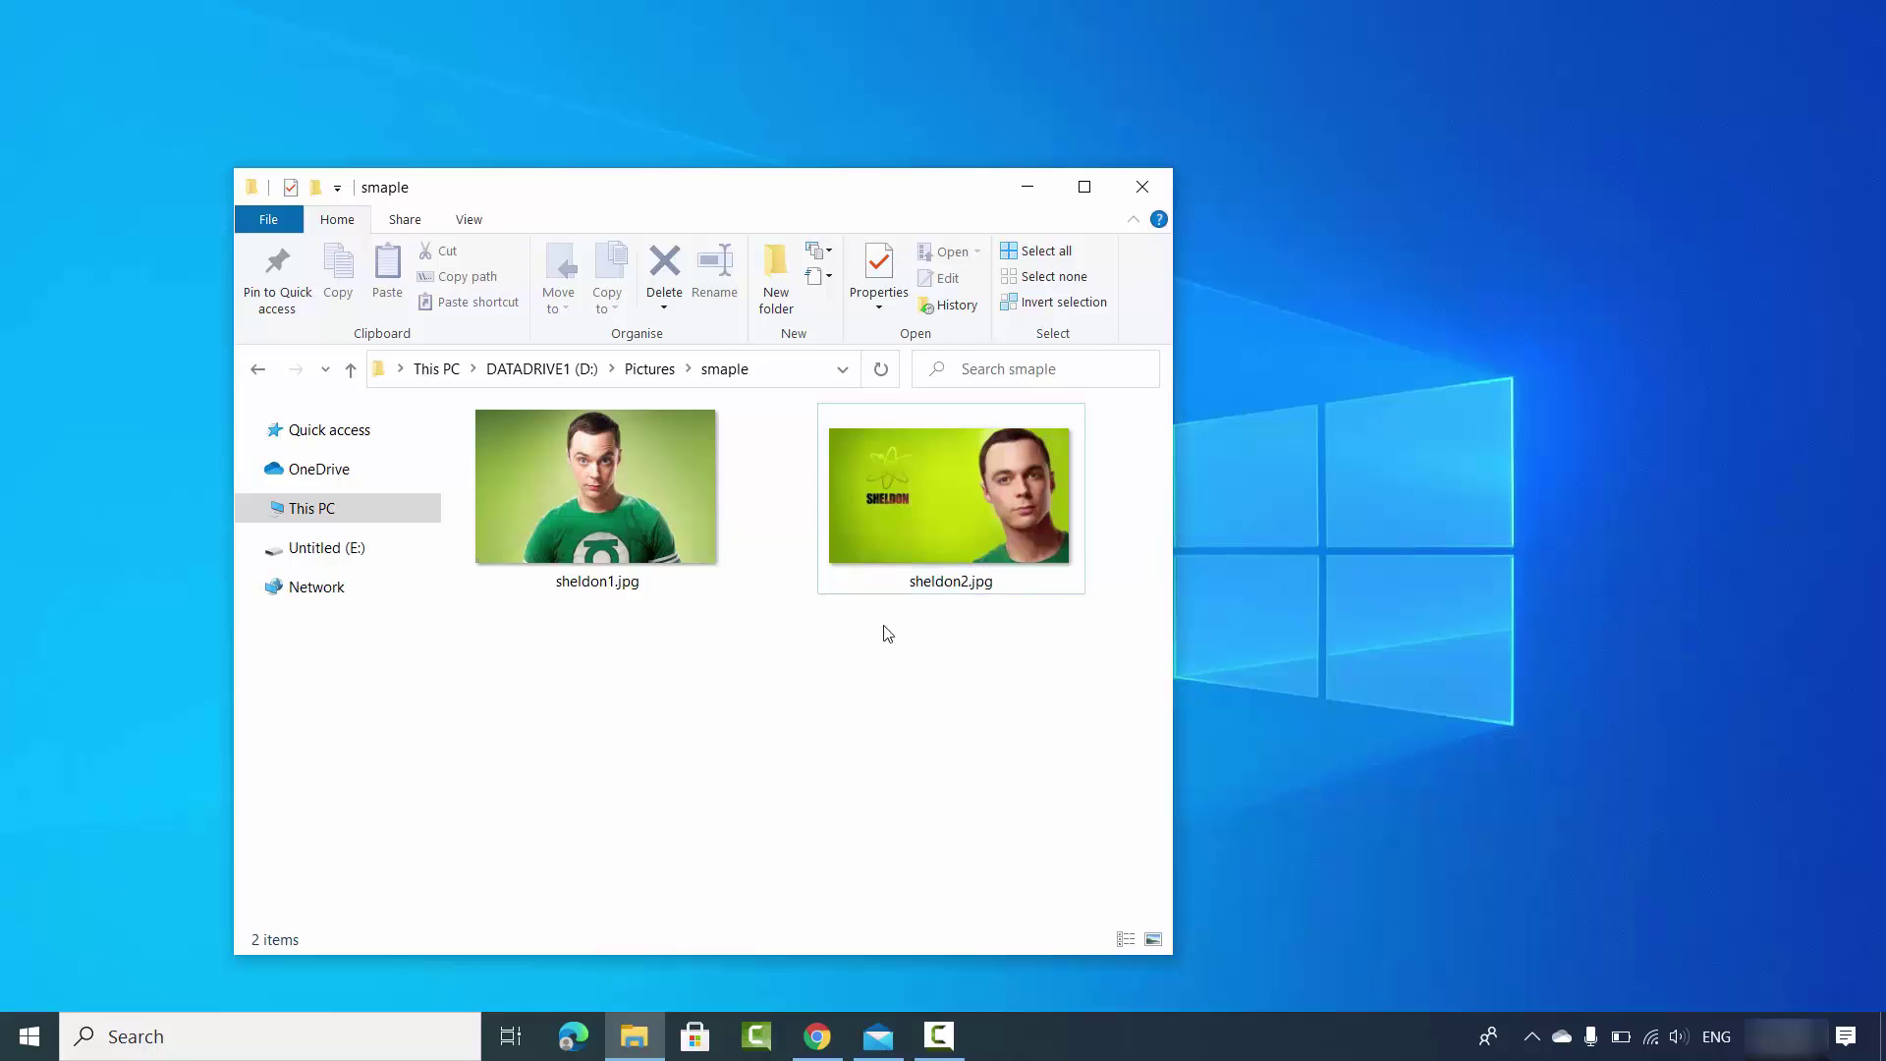
pyautogui.click(1026, 193)
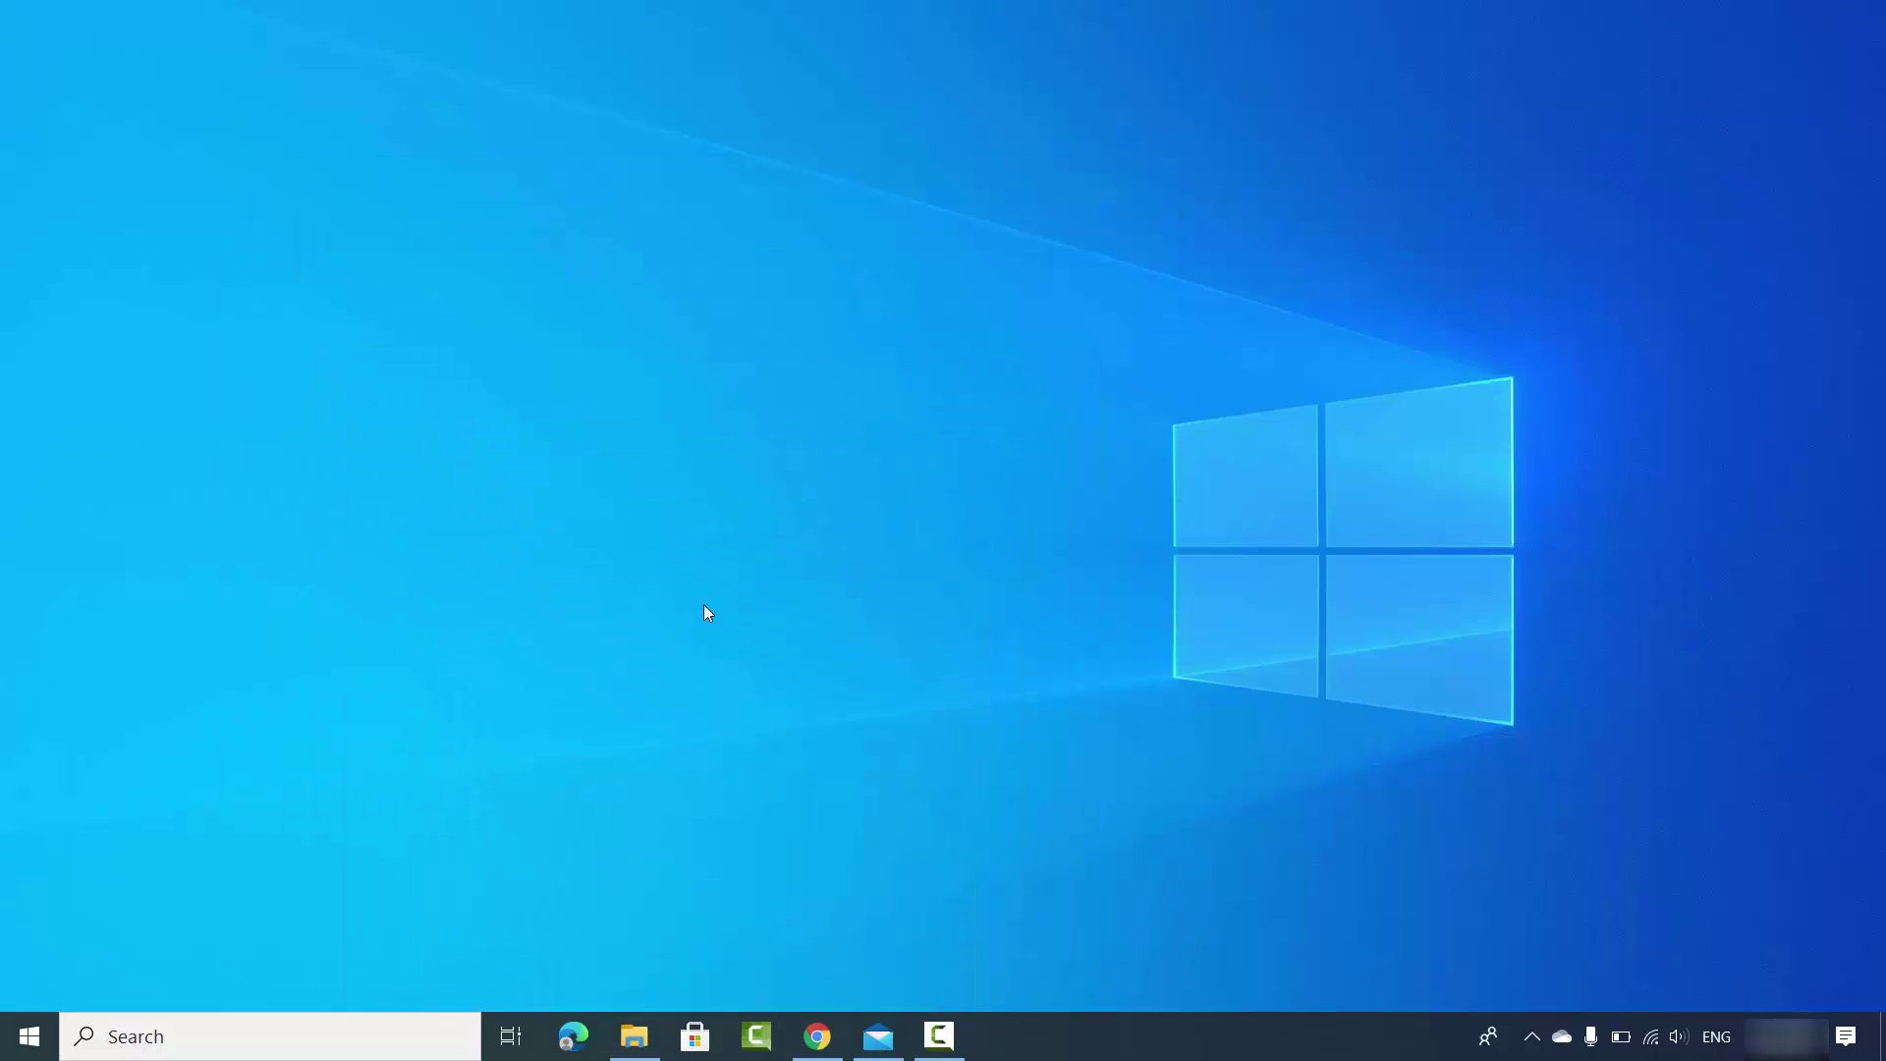
# Step: Launch Paint 3D from a Windows search for 'pain'
pyautogui.click(347, 1048)
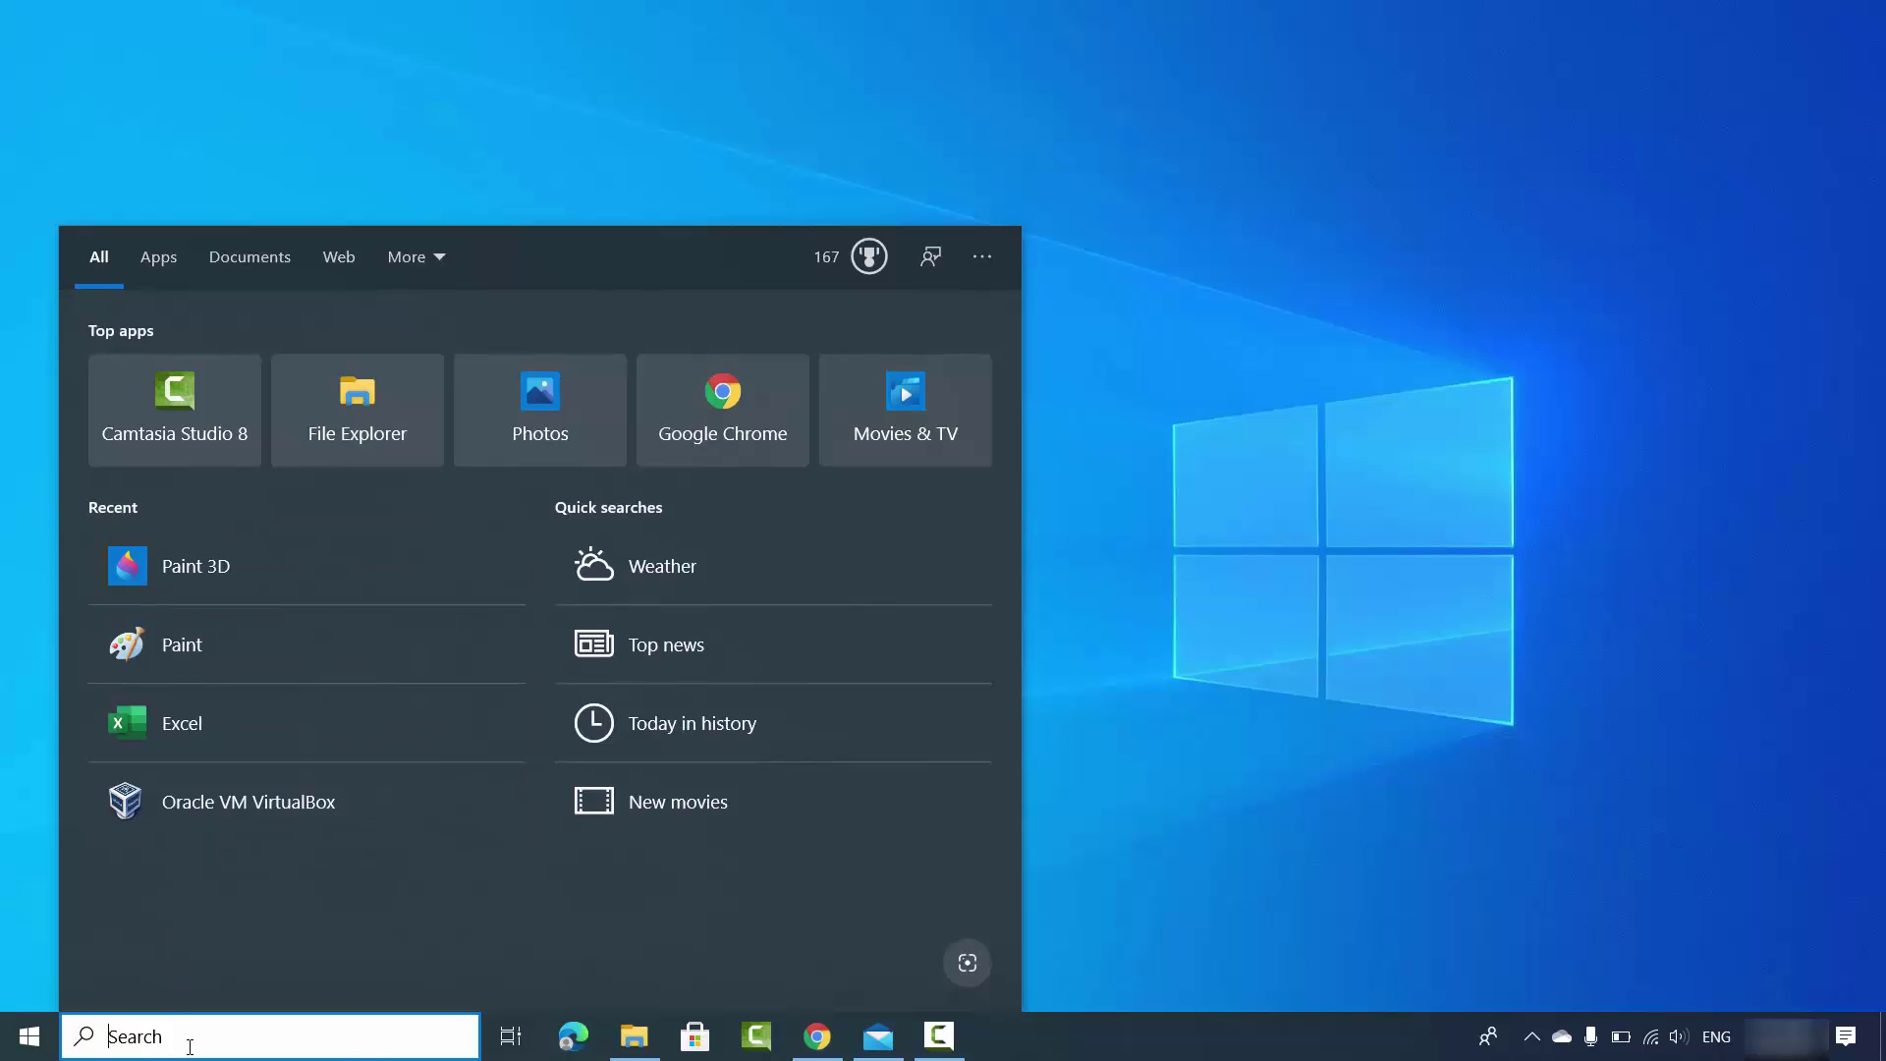
pyautogui.write('pain')
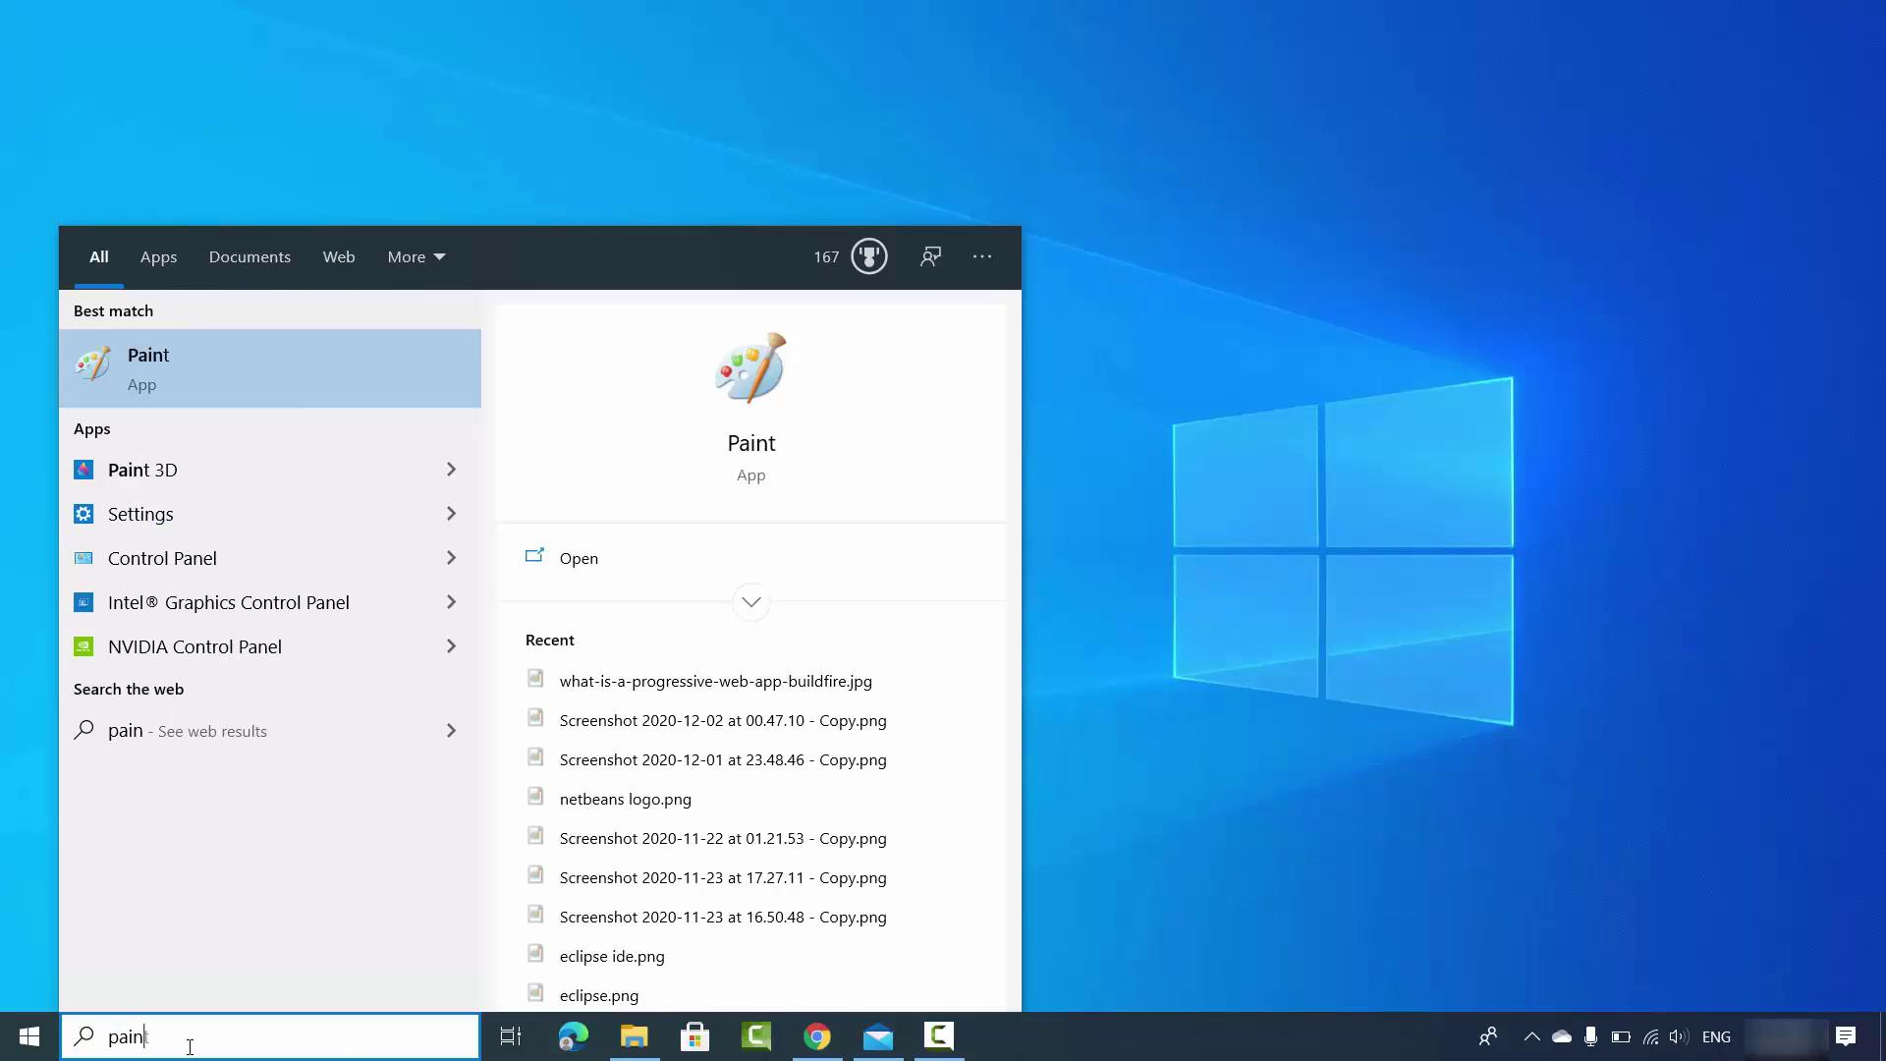
pyautogui.click(174, 468)
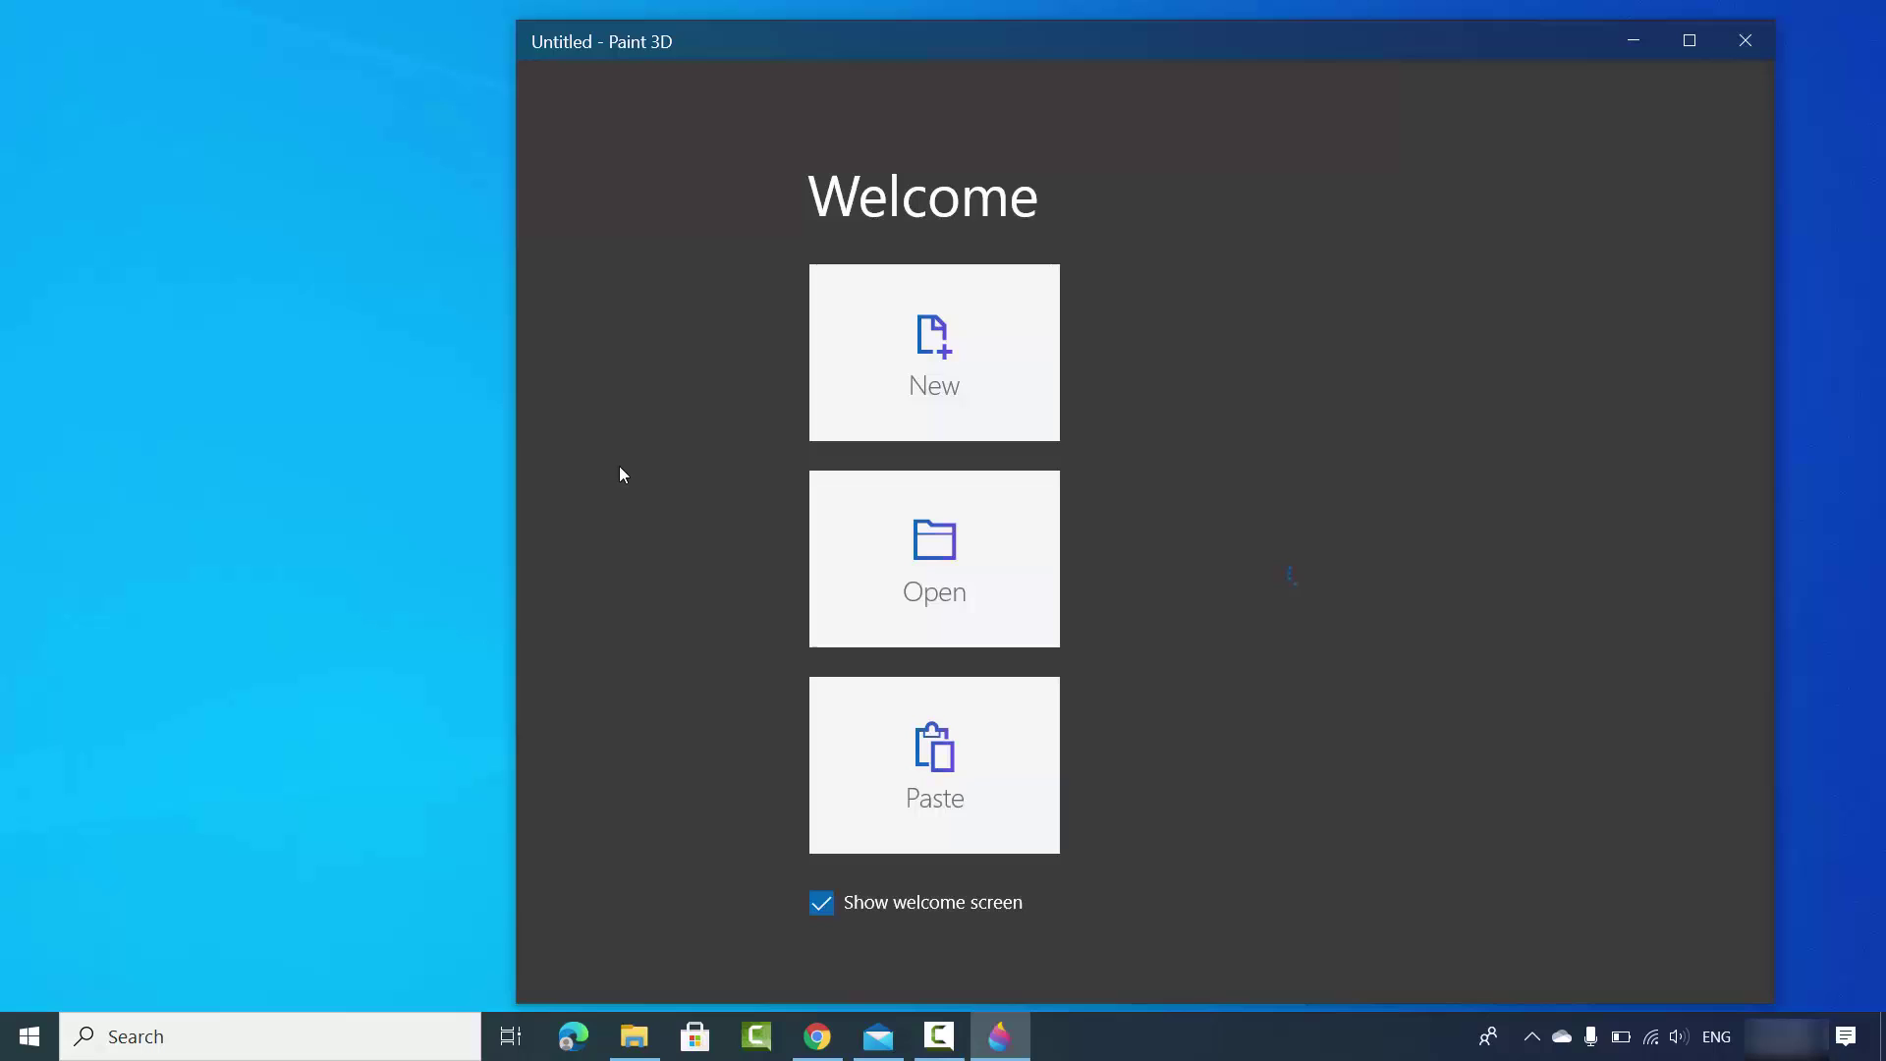
# Step: Start a new canvas and drag sheldon2.jpg from the smaple folder onto it
pyautogui.click(897, 369)
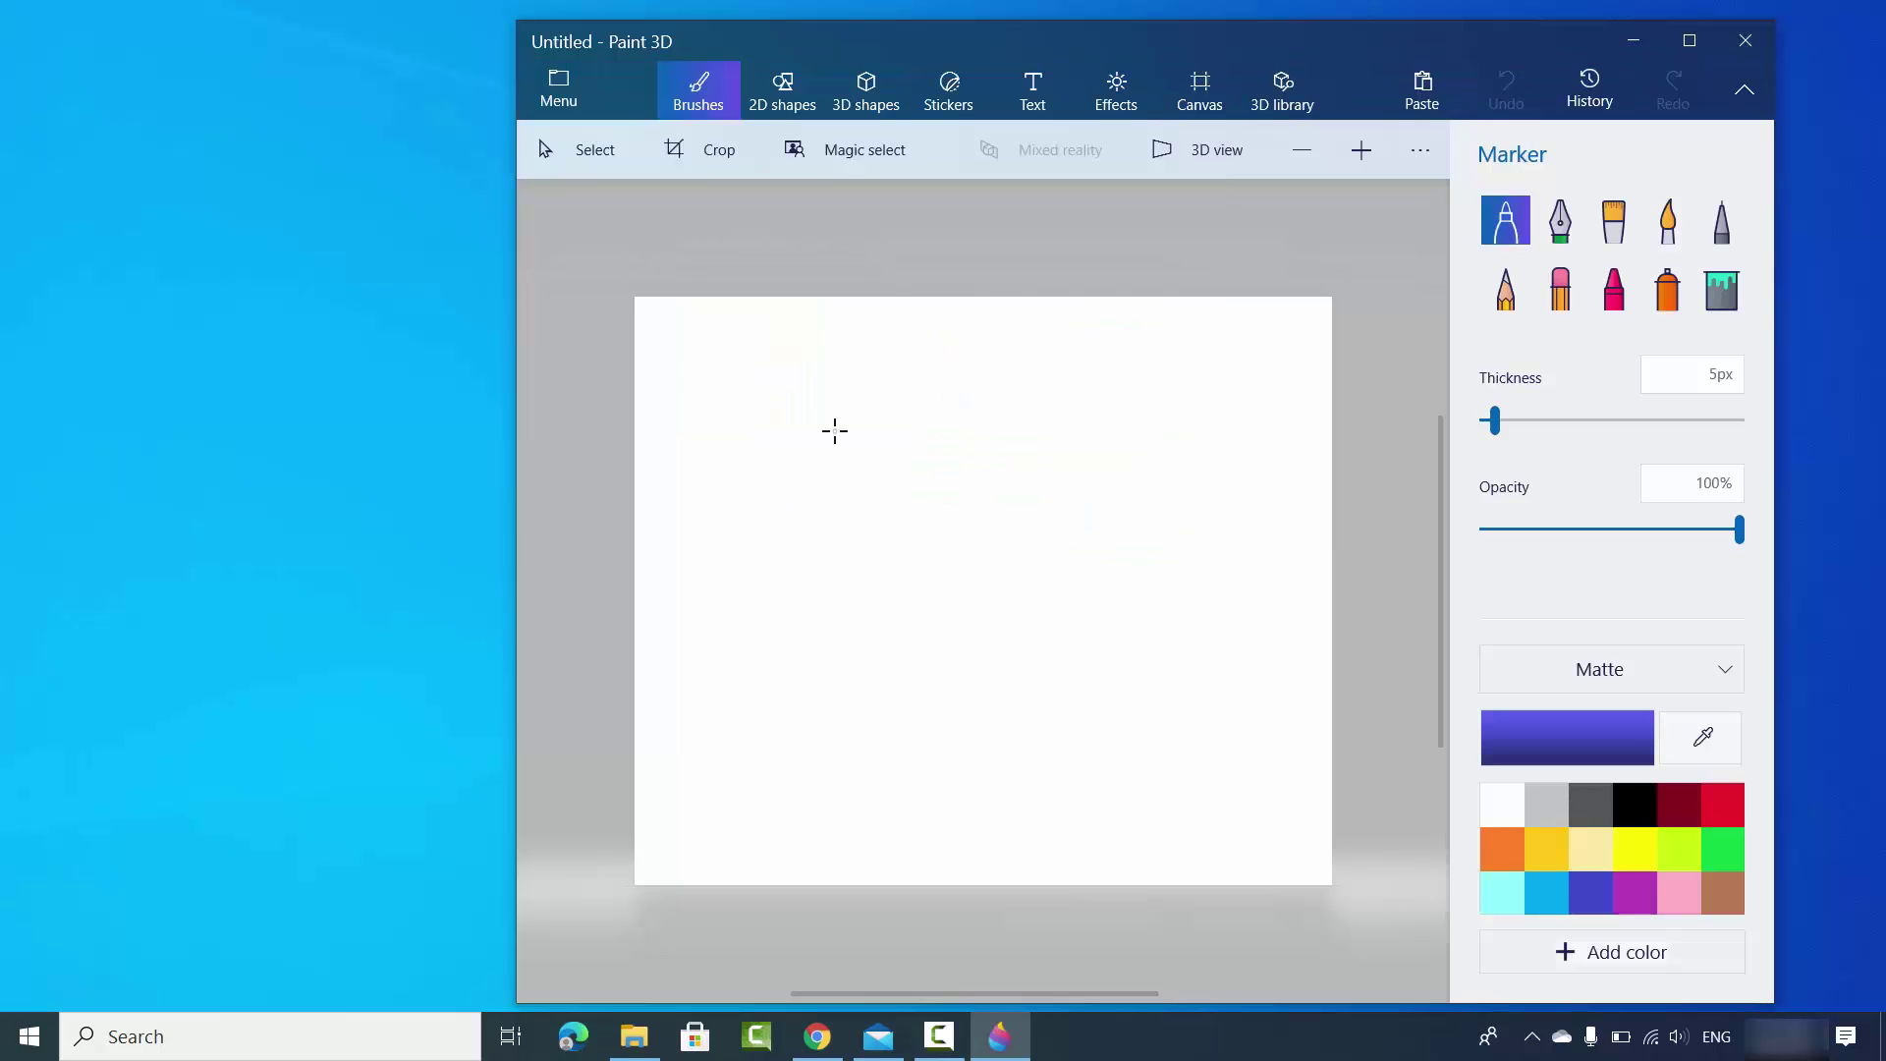
pyautogui.click(635, 1037)
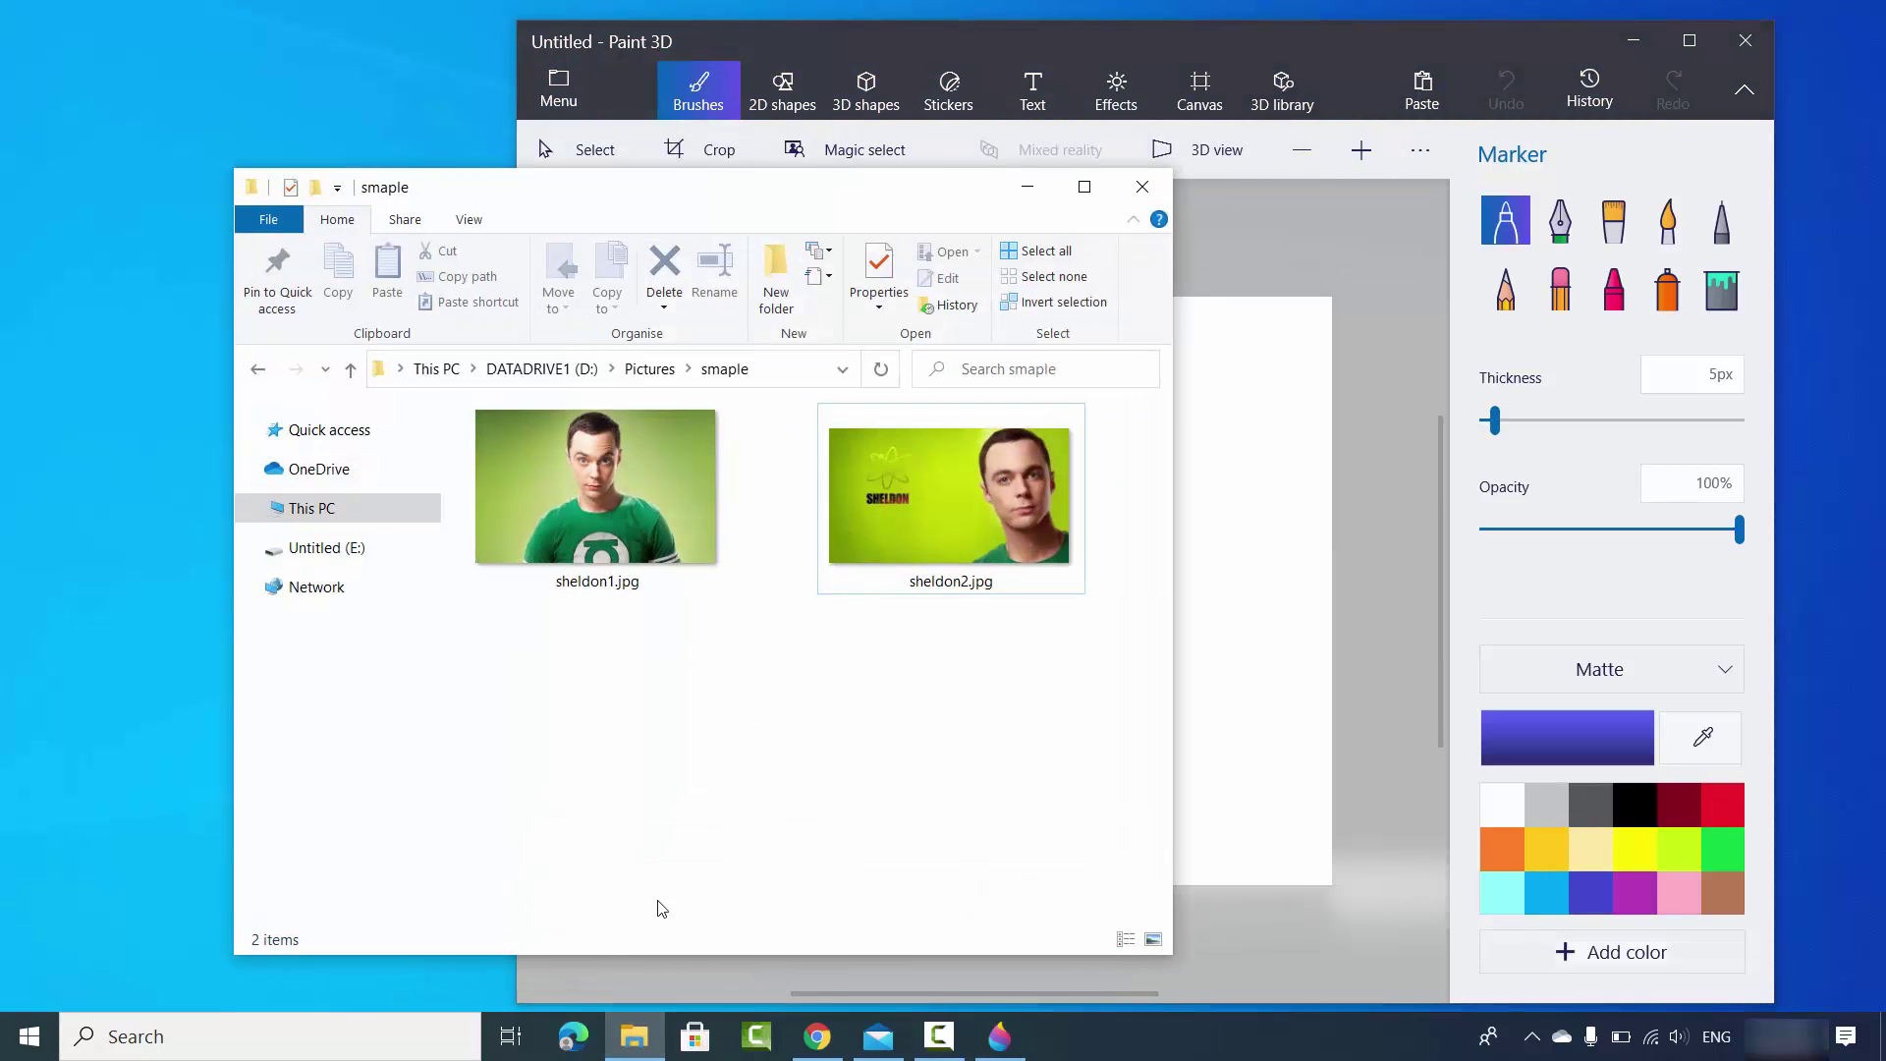
pyautogui.moveTo(672, 196); pyautogui.dragTo(397, 172)
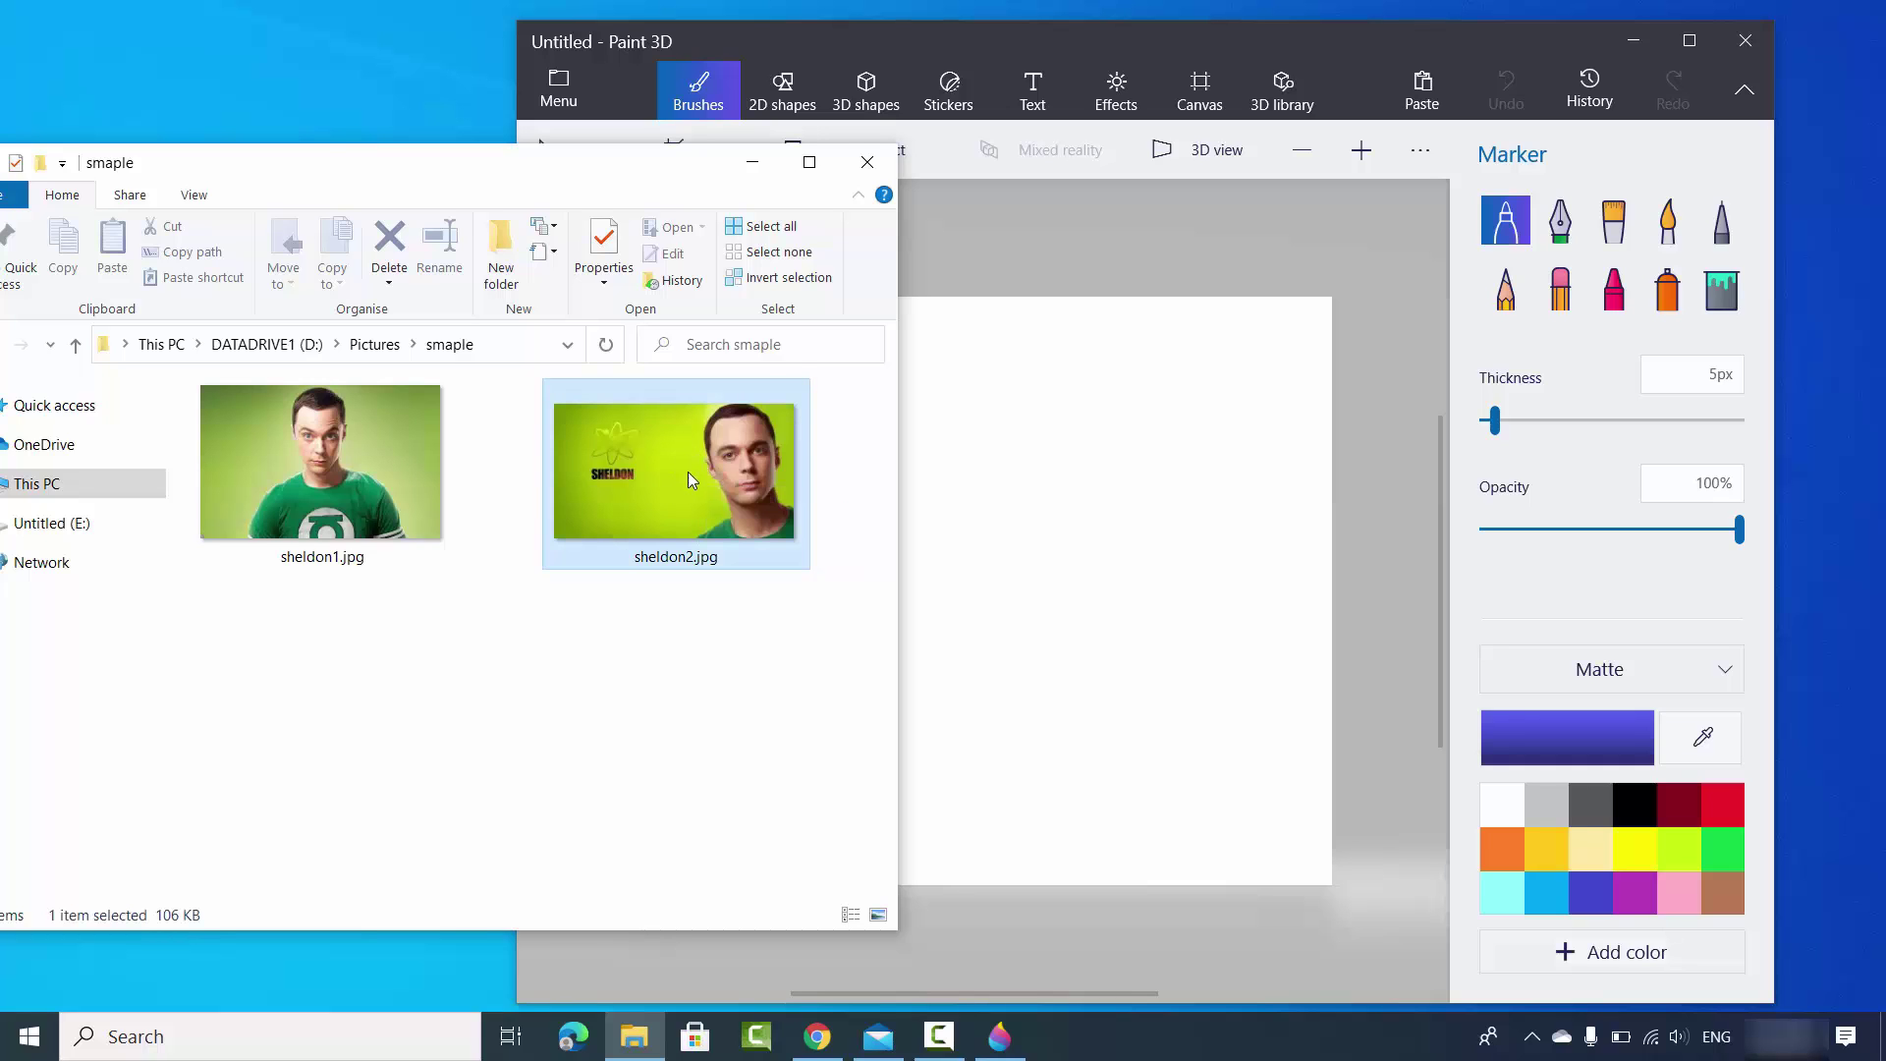
pyautogui.moveTo(687, 472)
pyautogui.mouseDown()
pyautogui.moveTo(1103, 484)
pyautogui.moveTo(1110, 518)
pyautogui.mouseUp()
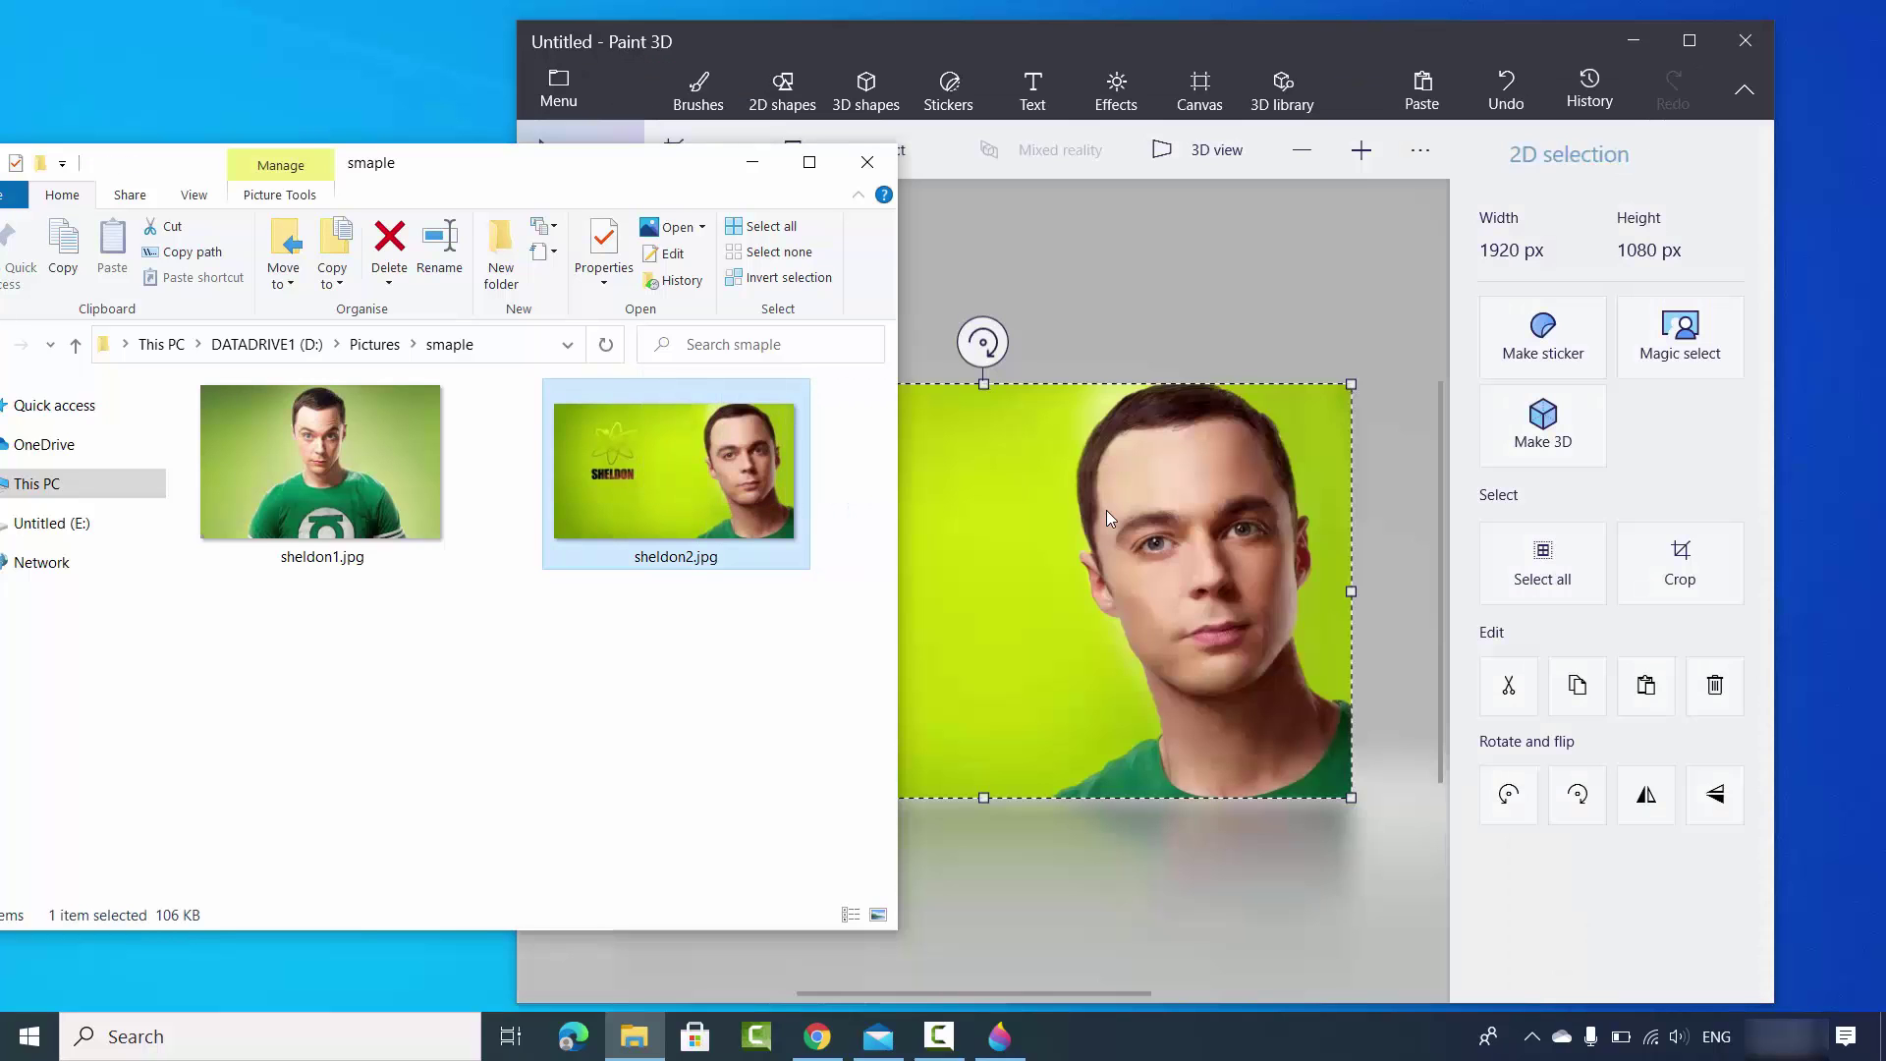
# Step: Maximize Paint 3D and run Magic select on the whole sheldon2.jpg photo
pyautogui.click(750, 167)
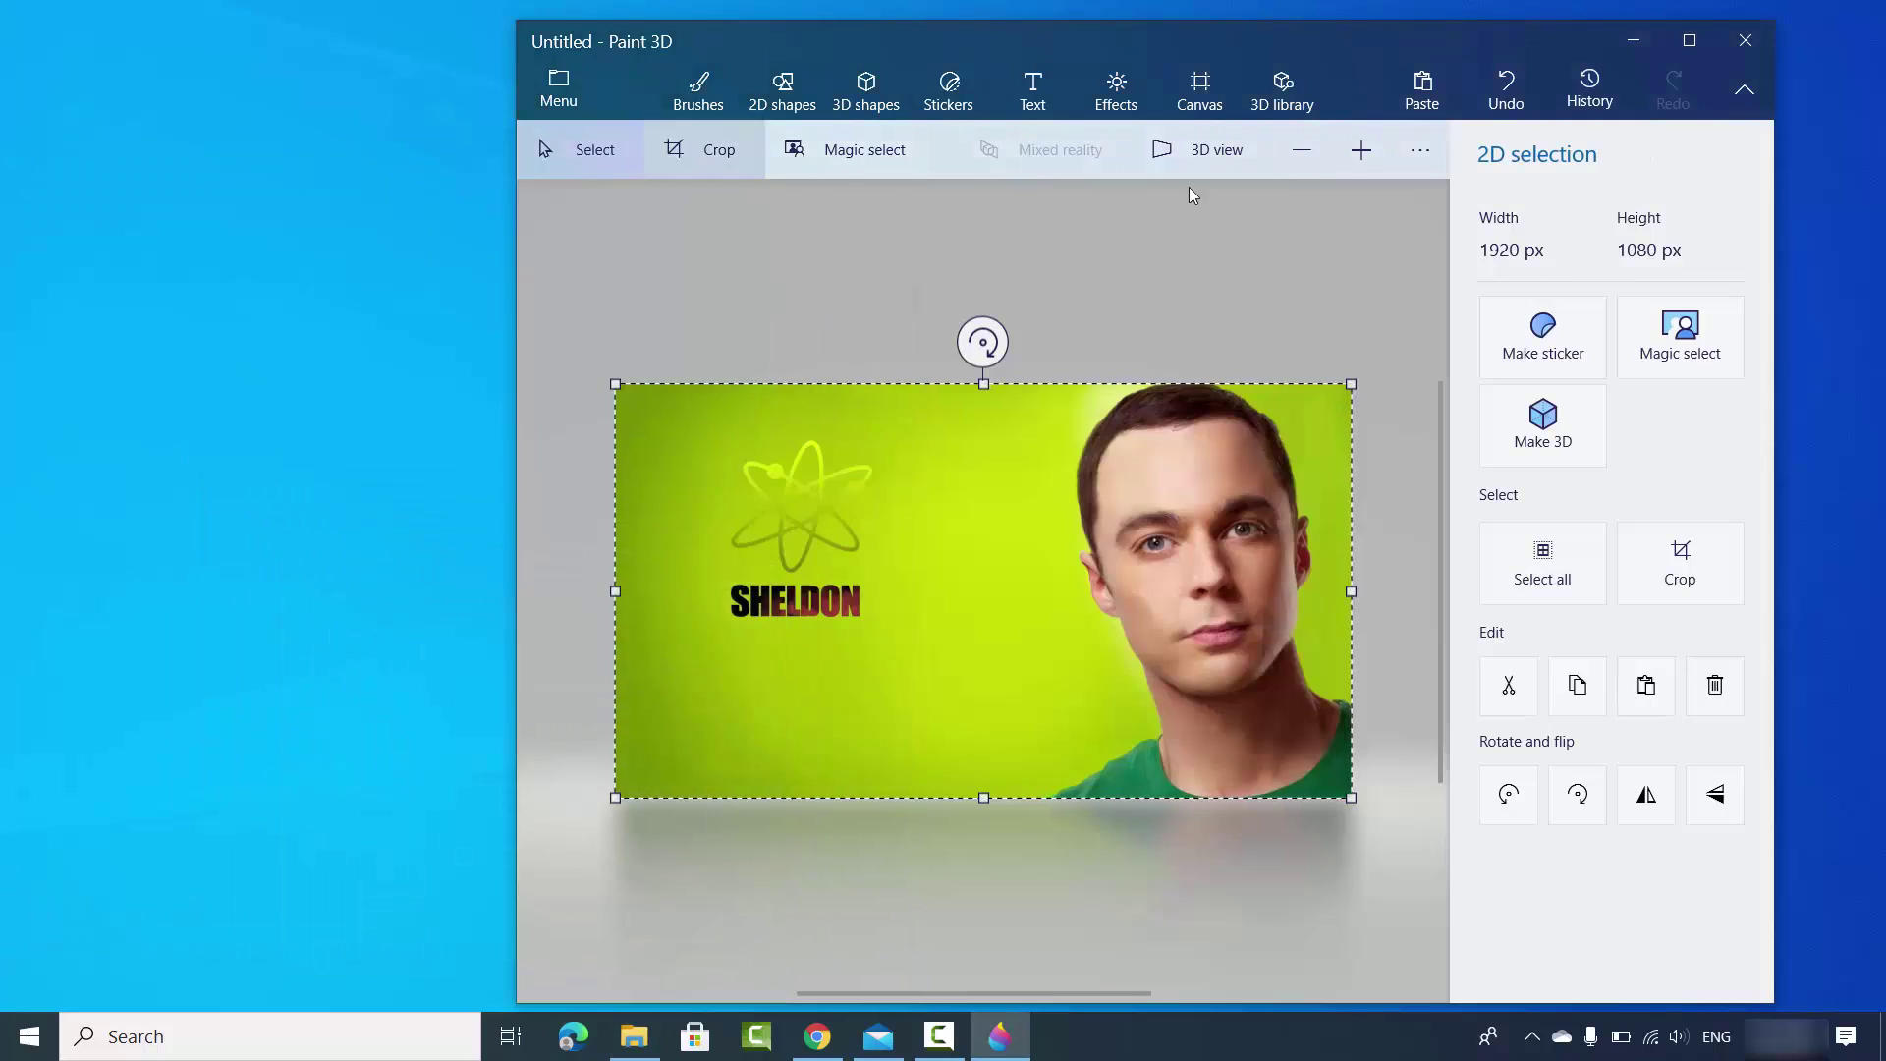
pyautogui.click(1690, 41)
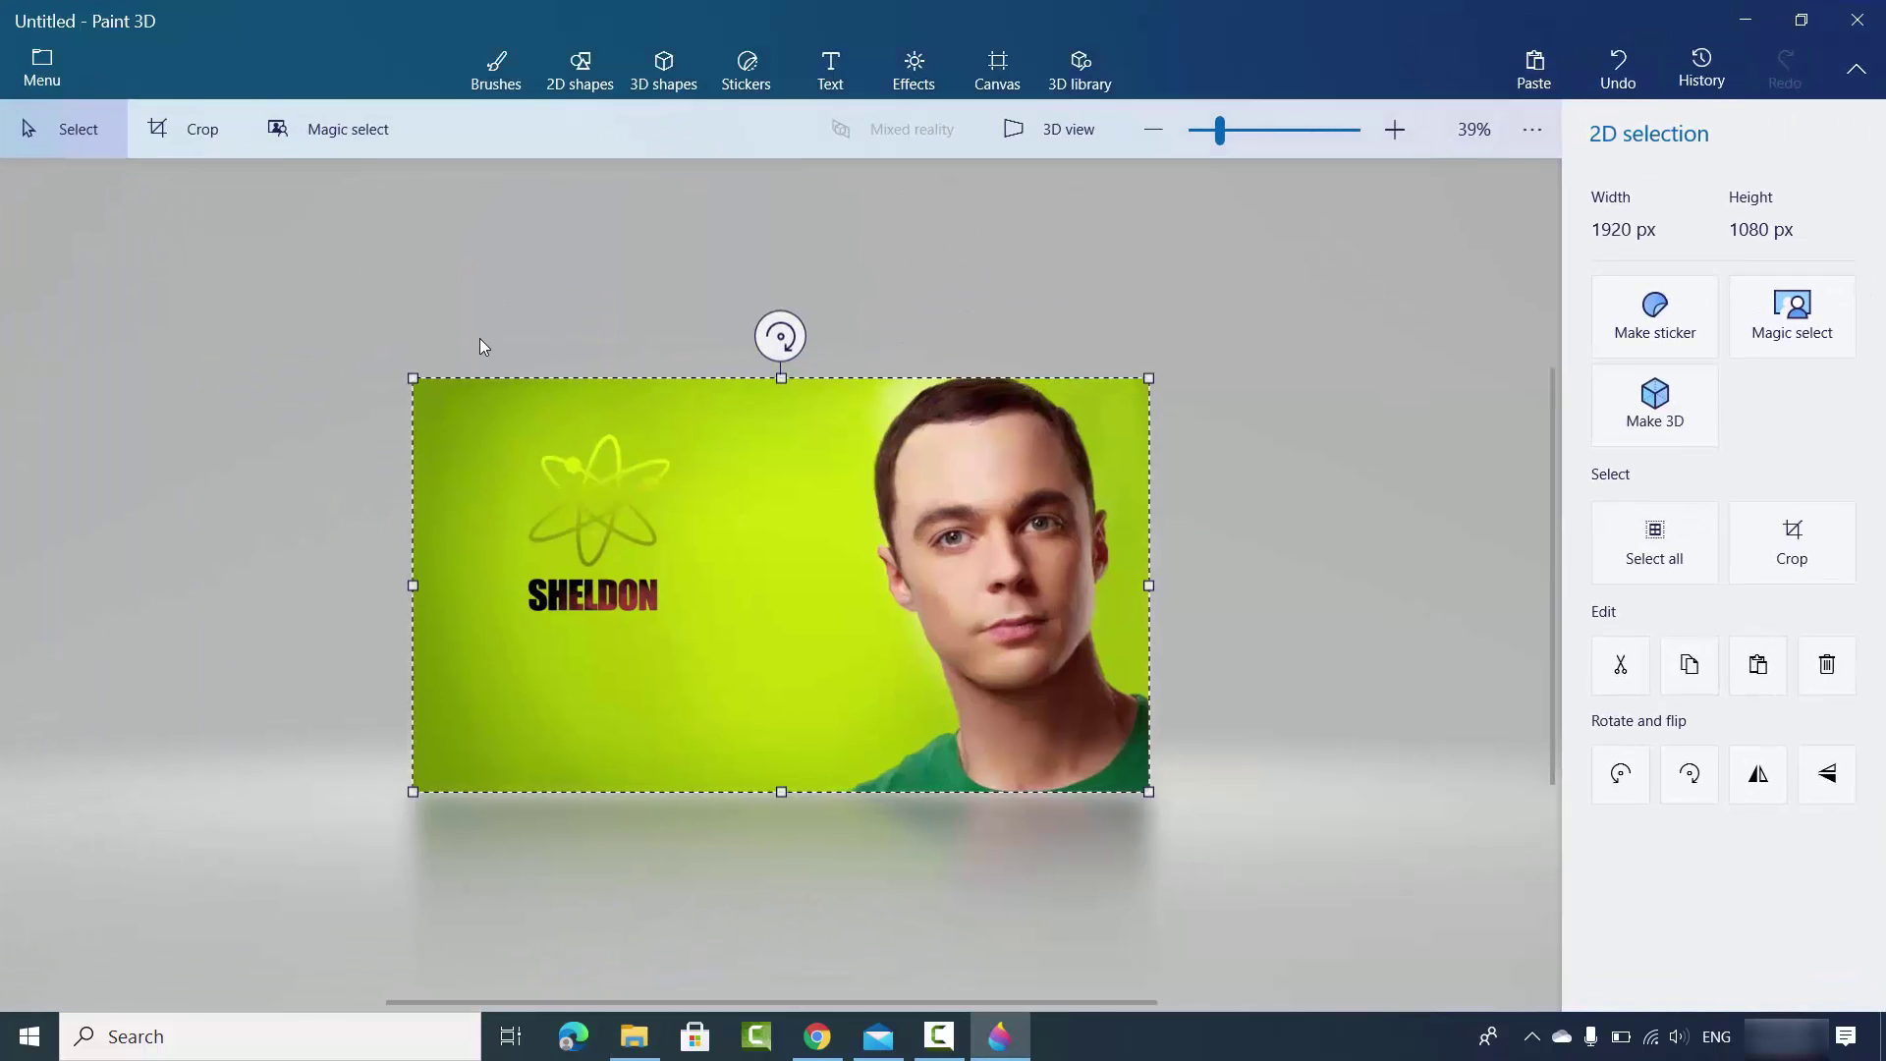
pyautogui.click(338, 131)
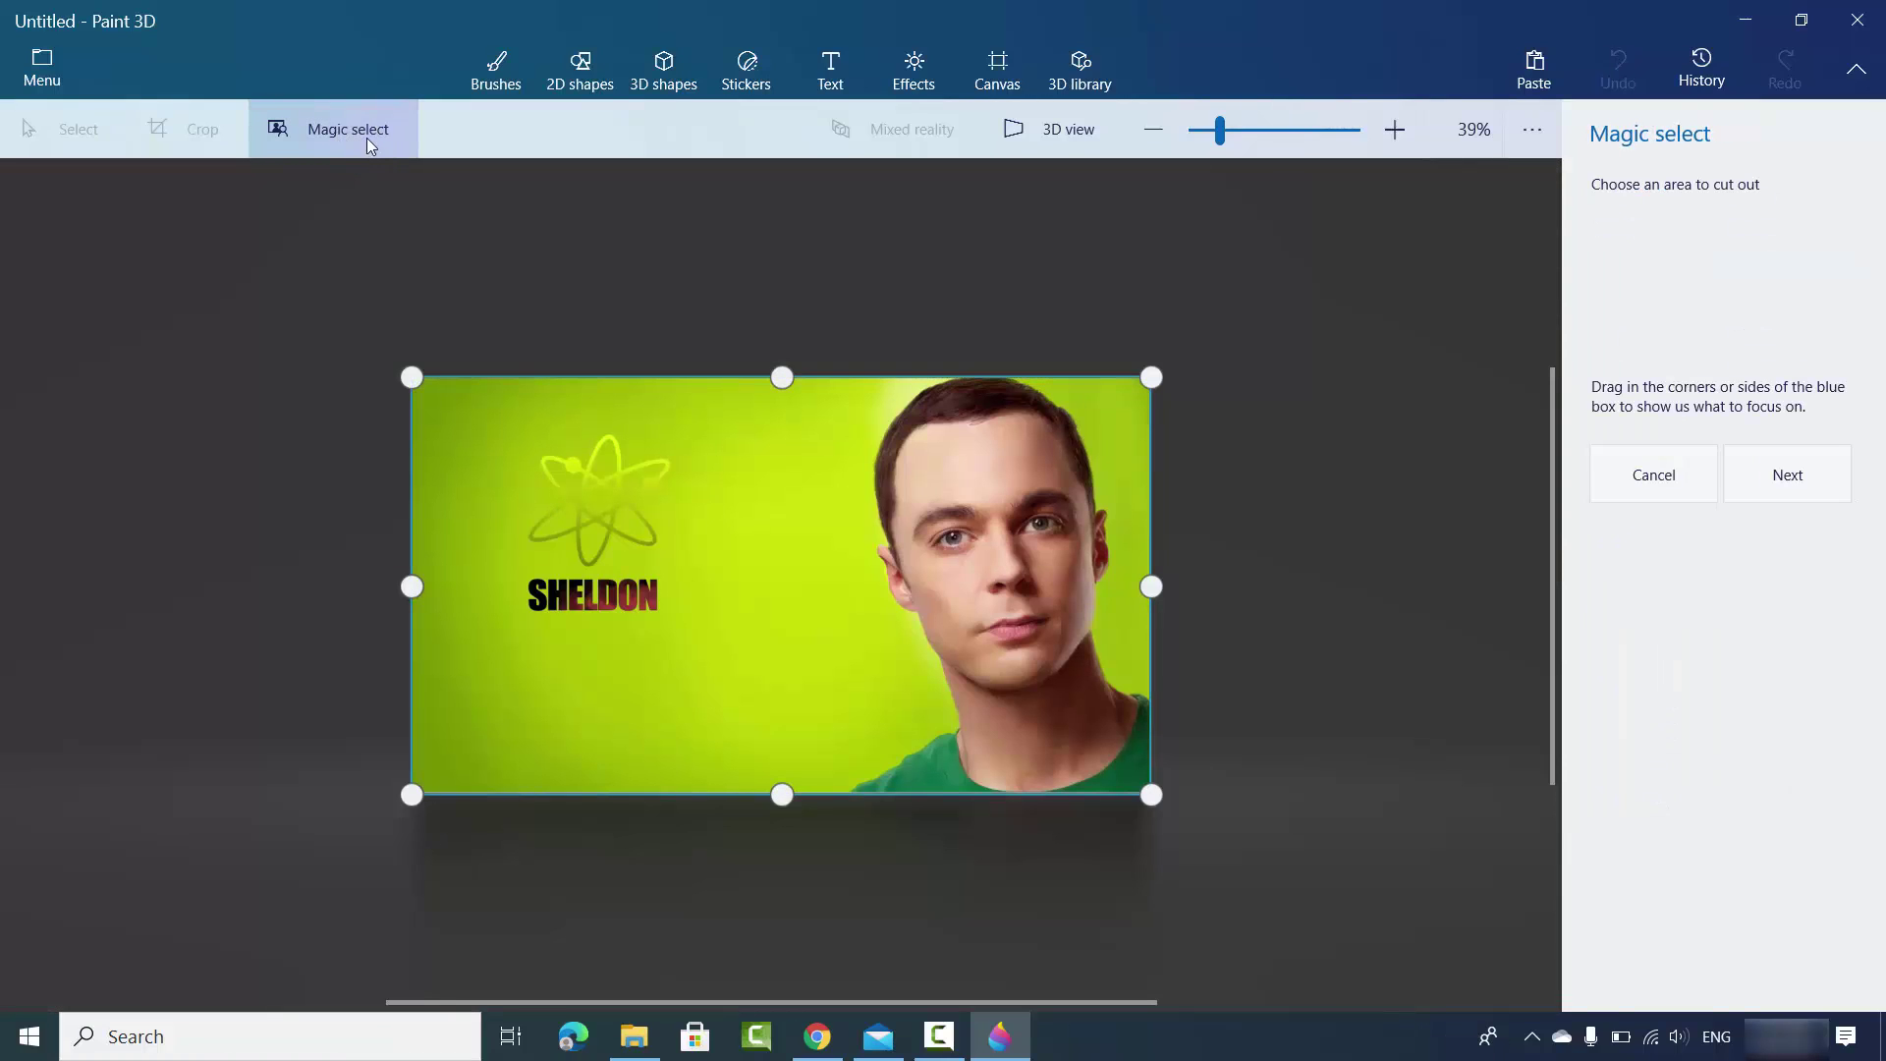
pyautogui.click(1780, 485)
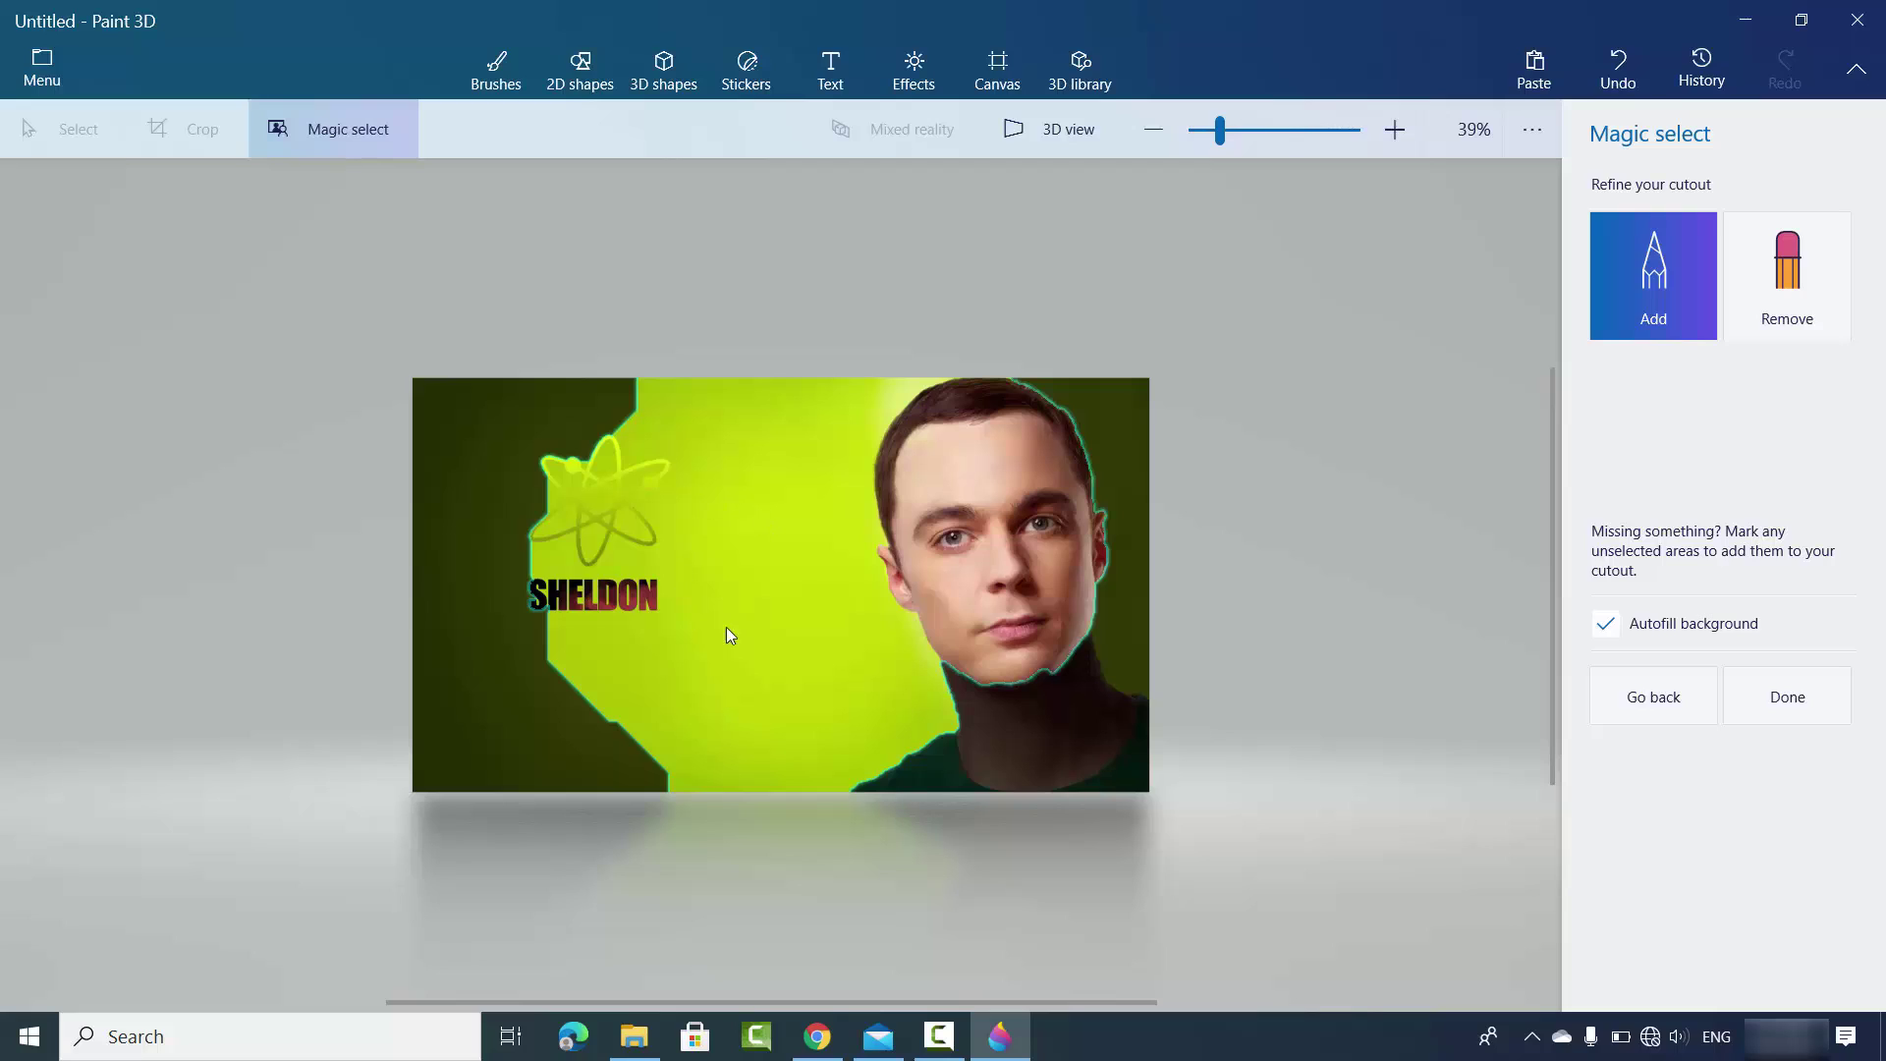
# Step: Remove the green background left of and above Sheldon's head from the cutout
pyautogui.click(1786, 307)
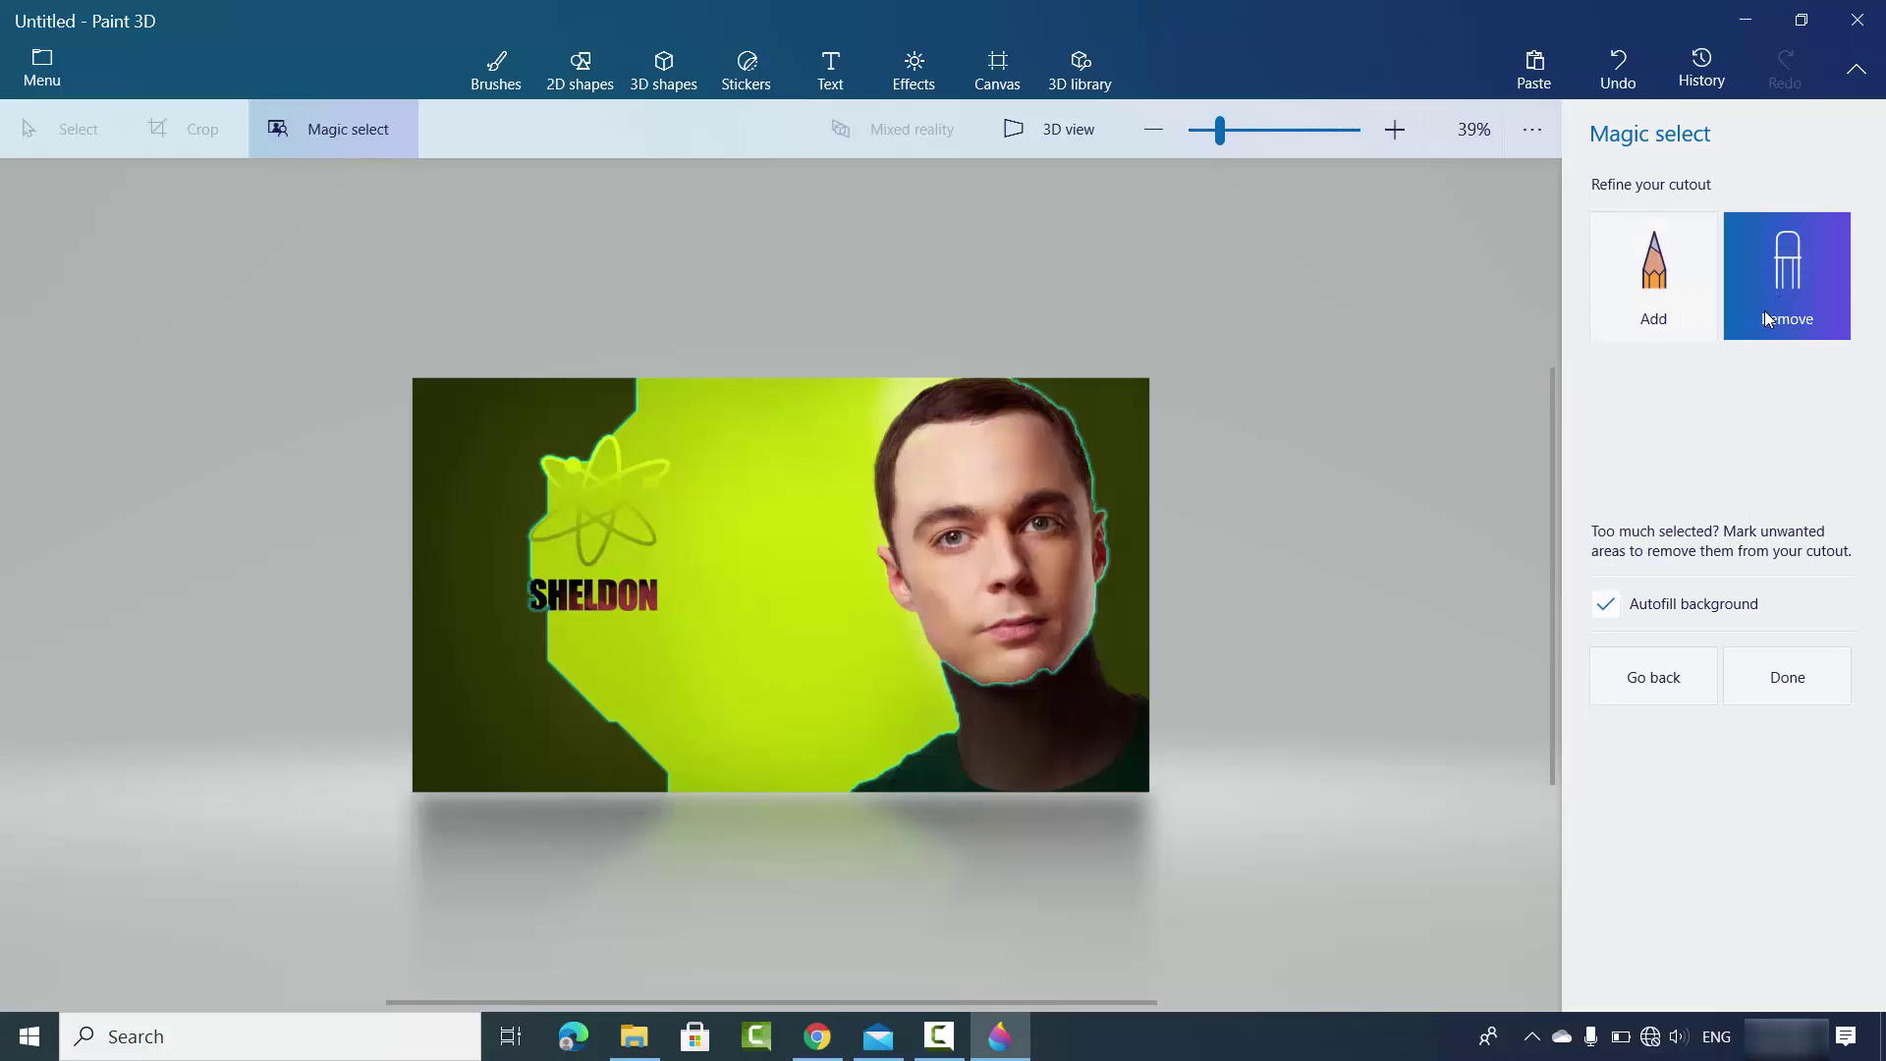
pyautogui.moveTo(721, 429); pyautogui.dragTo(788, 626)
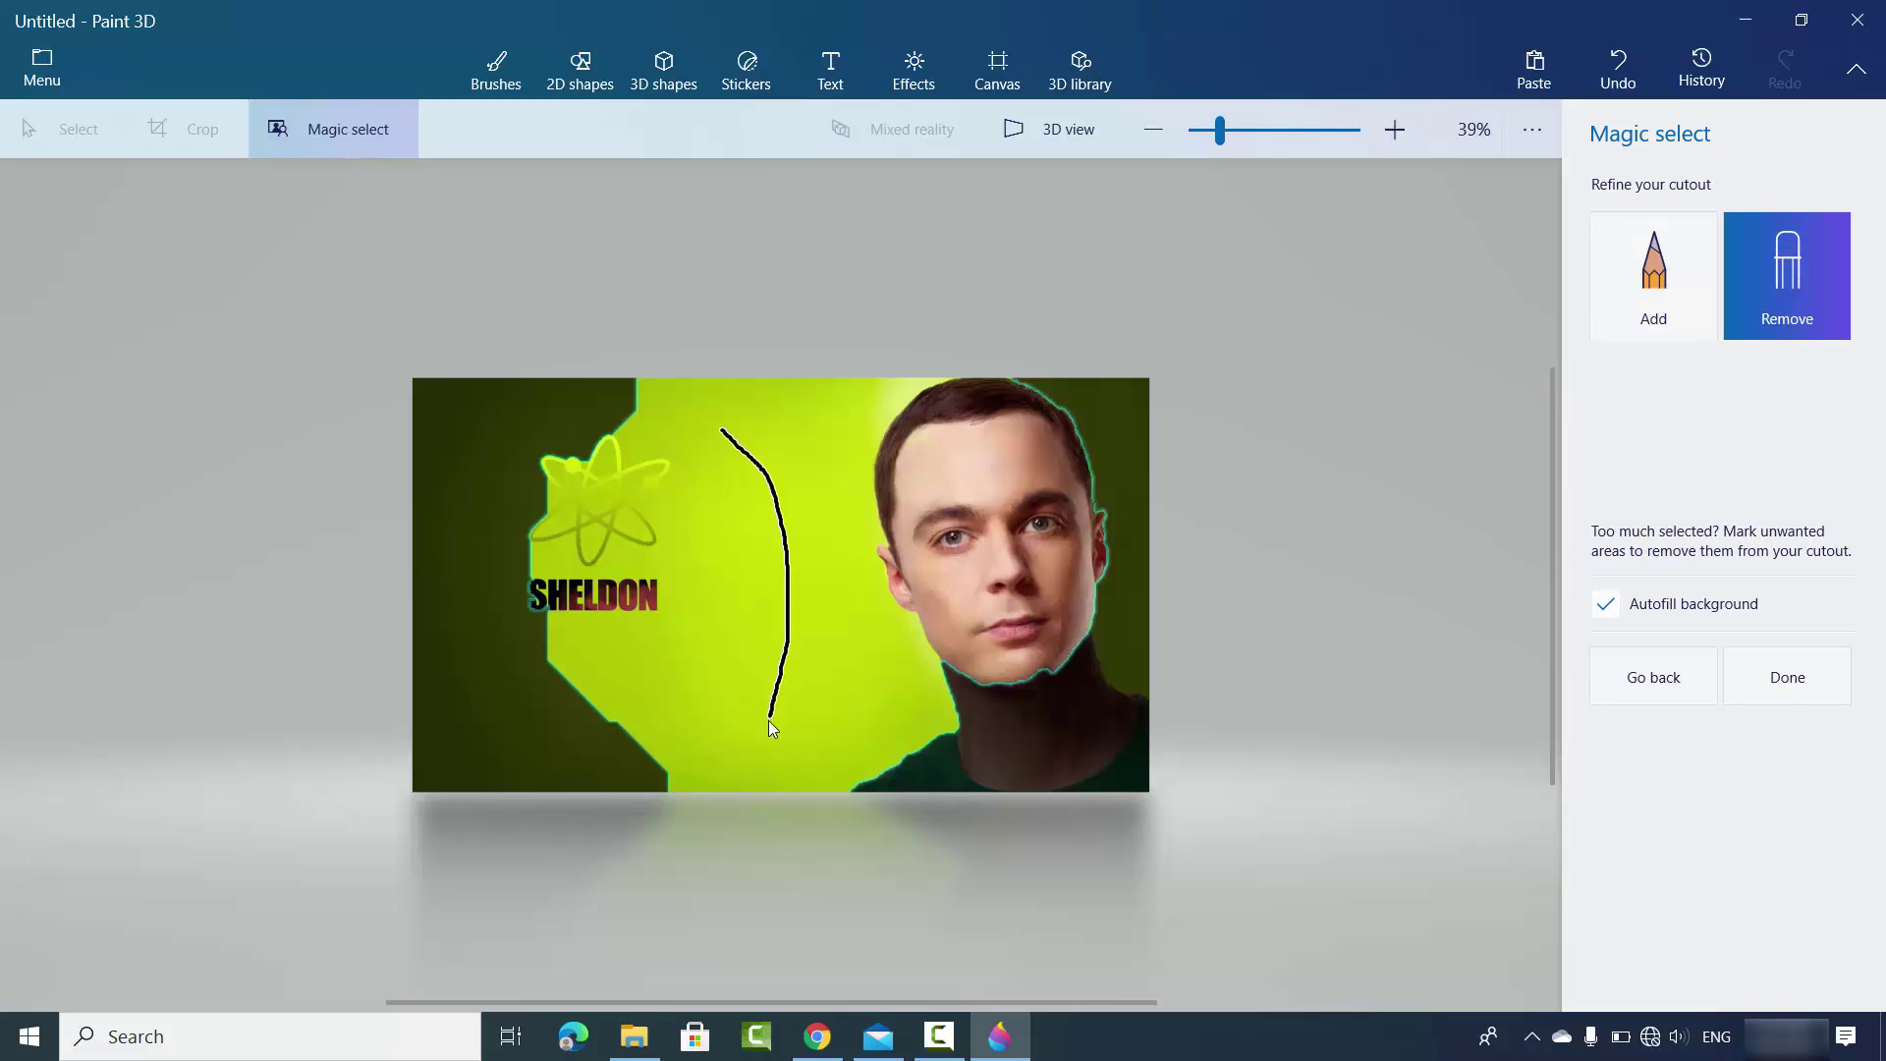
pyautogui.moveTo(758, 744); pyautogui.dragTo(759, 738)
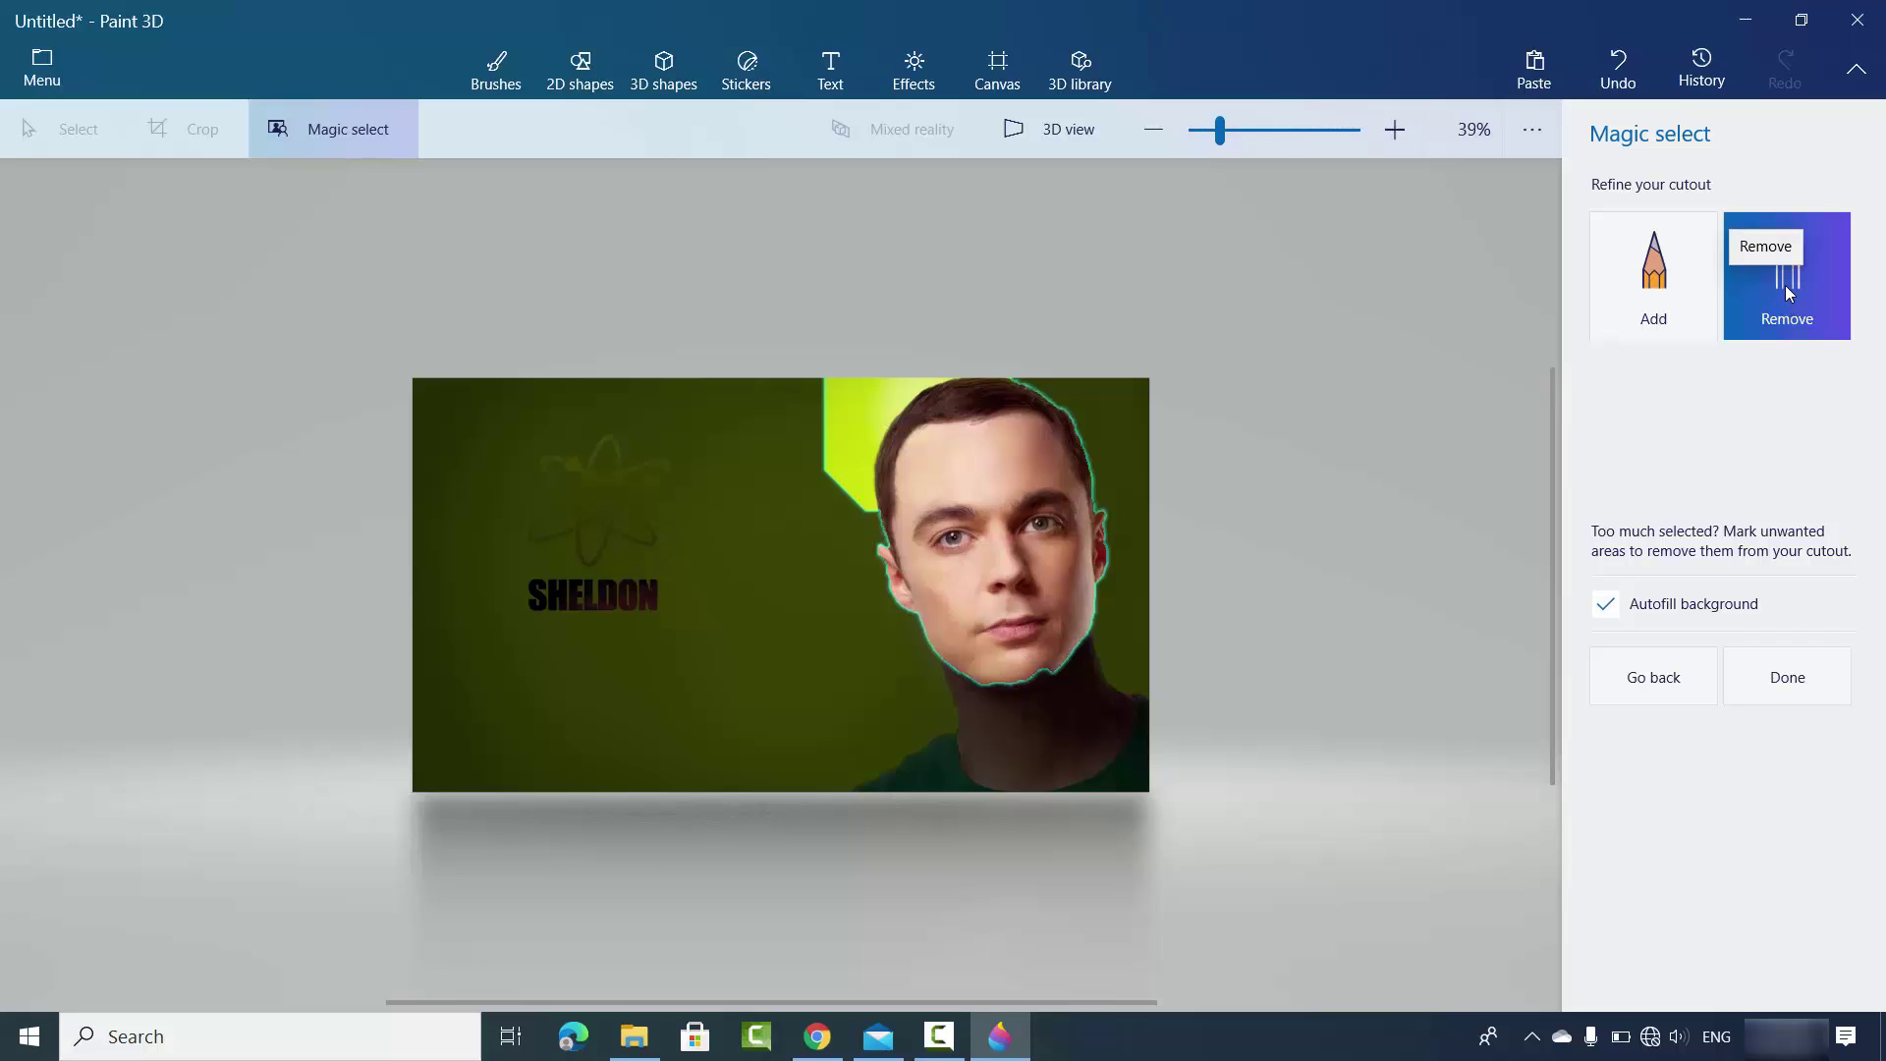
pyautogui.moveTo(882, 389)
pyautogui.mouseDown()
pyautogui.moveTo(849, 410)
pyautogui.moveTo(845, 466)
pyautogui.mouseUp()
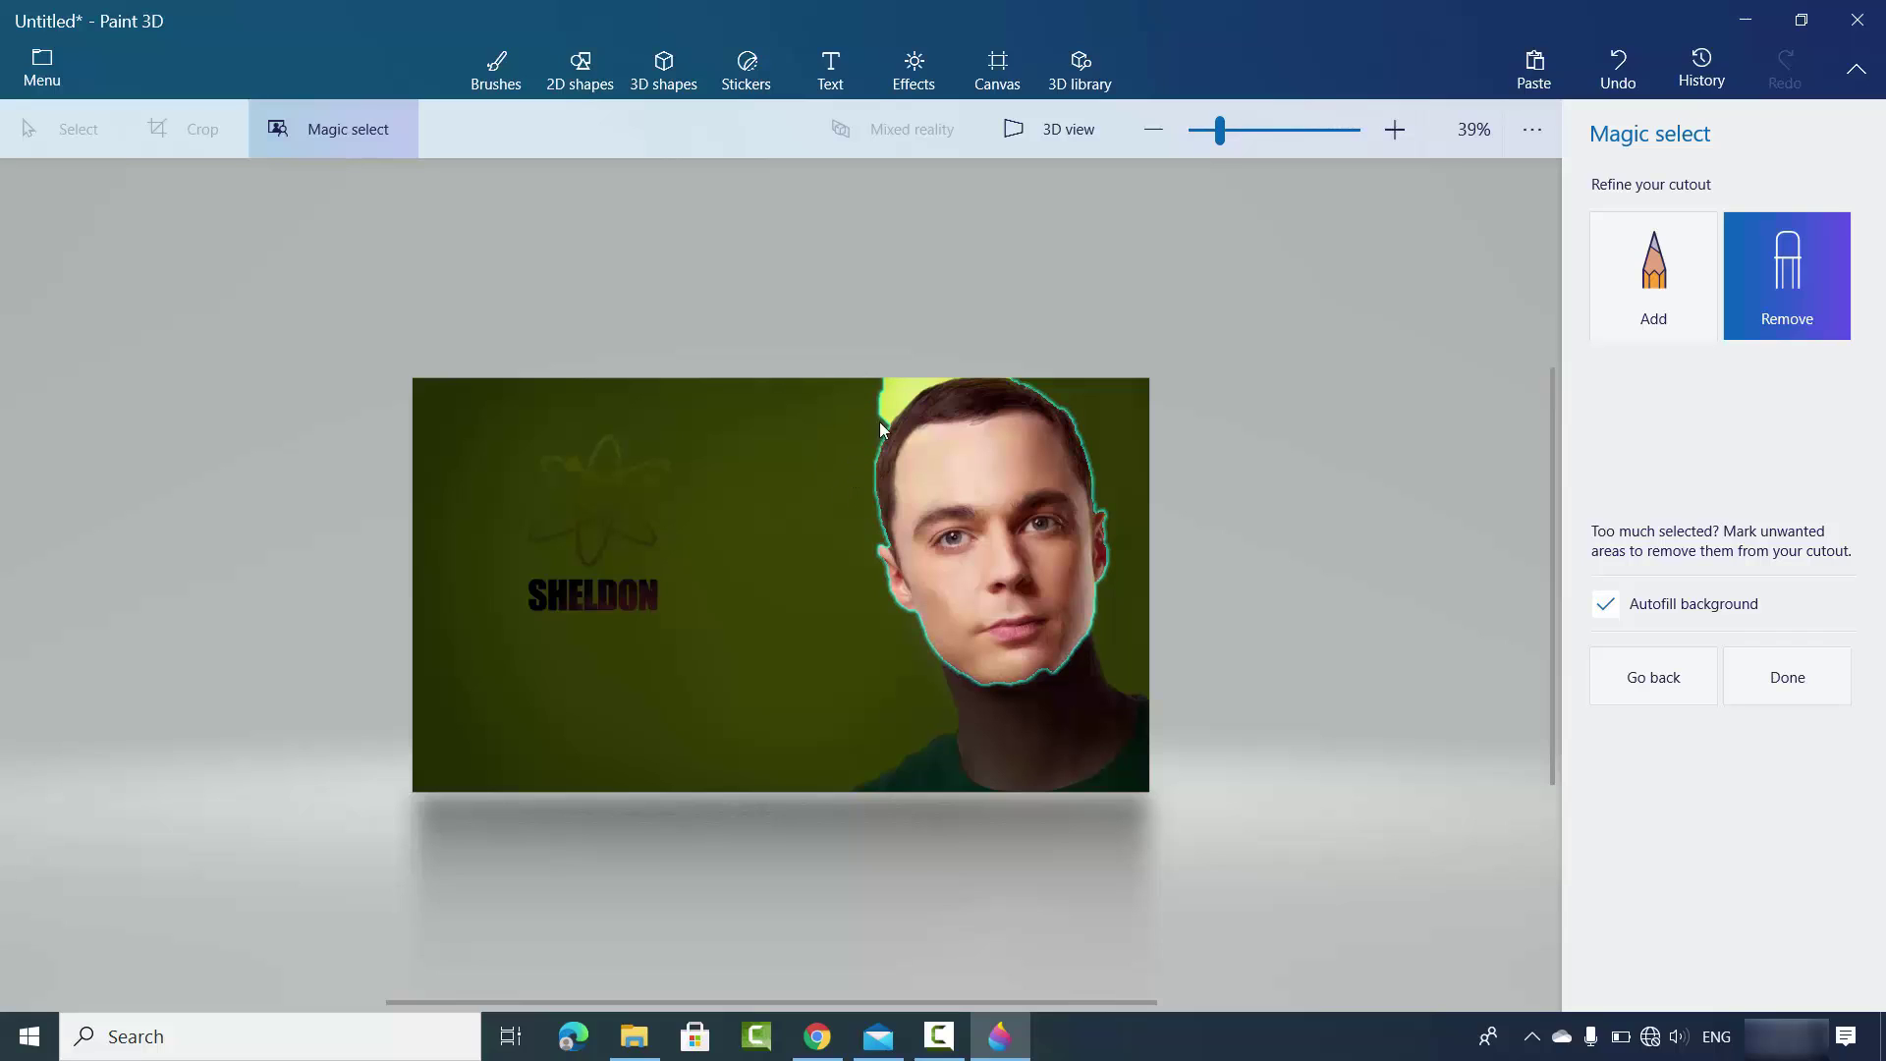
pyautogui.moveTo(905, 386); pyautogui.dragTo(888, 417)
# Step: Add Sheldon's neck and green shirt to the Magic select cutout
pyautogui.click(1640, 330)
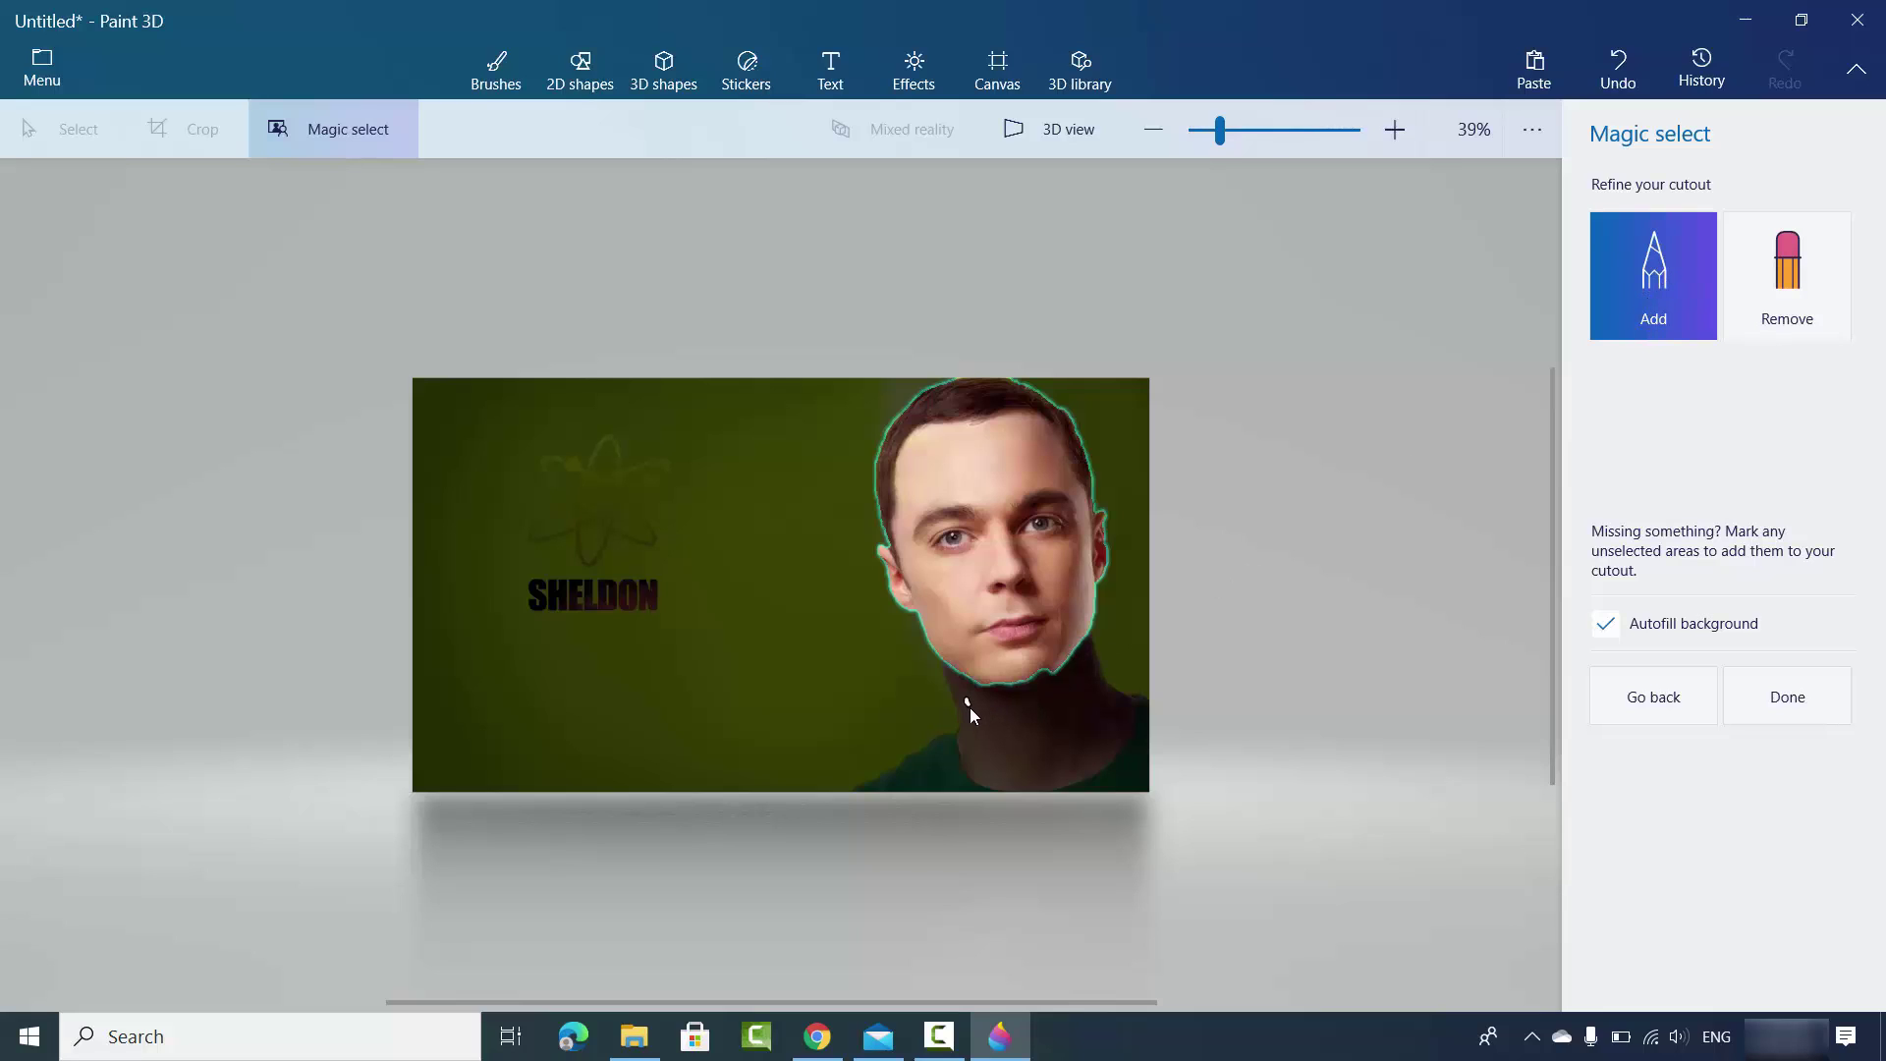
pyautogui.moveTo(969, 708)
pyautogui.mouseDown()
pyautogui.moveTo(1044, 759)
pyautogui.moveTo(1078, 749)
pyautogui.moveTo(1089, 684)
pyautogui.mouseUp()
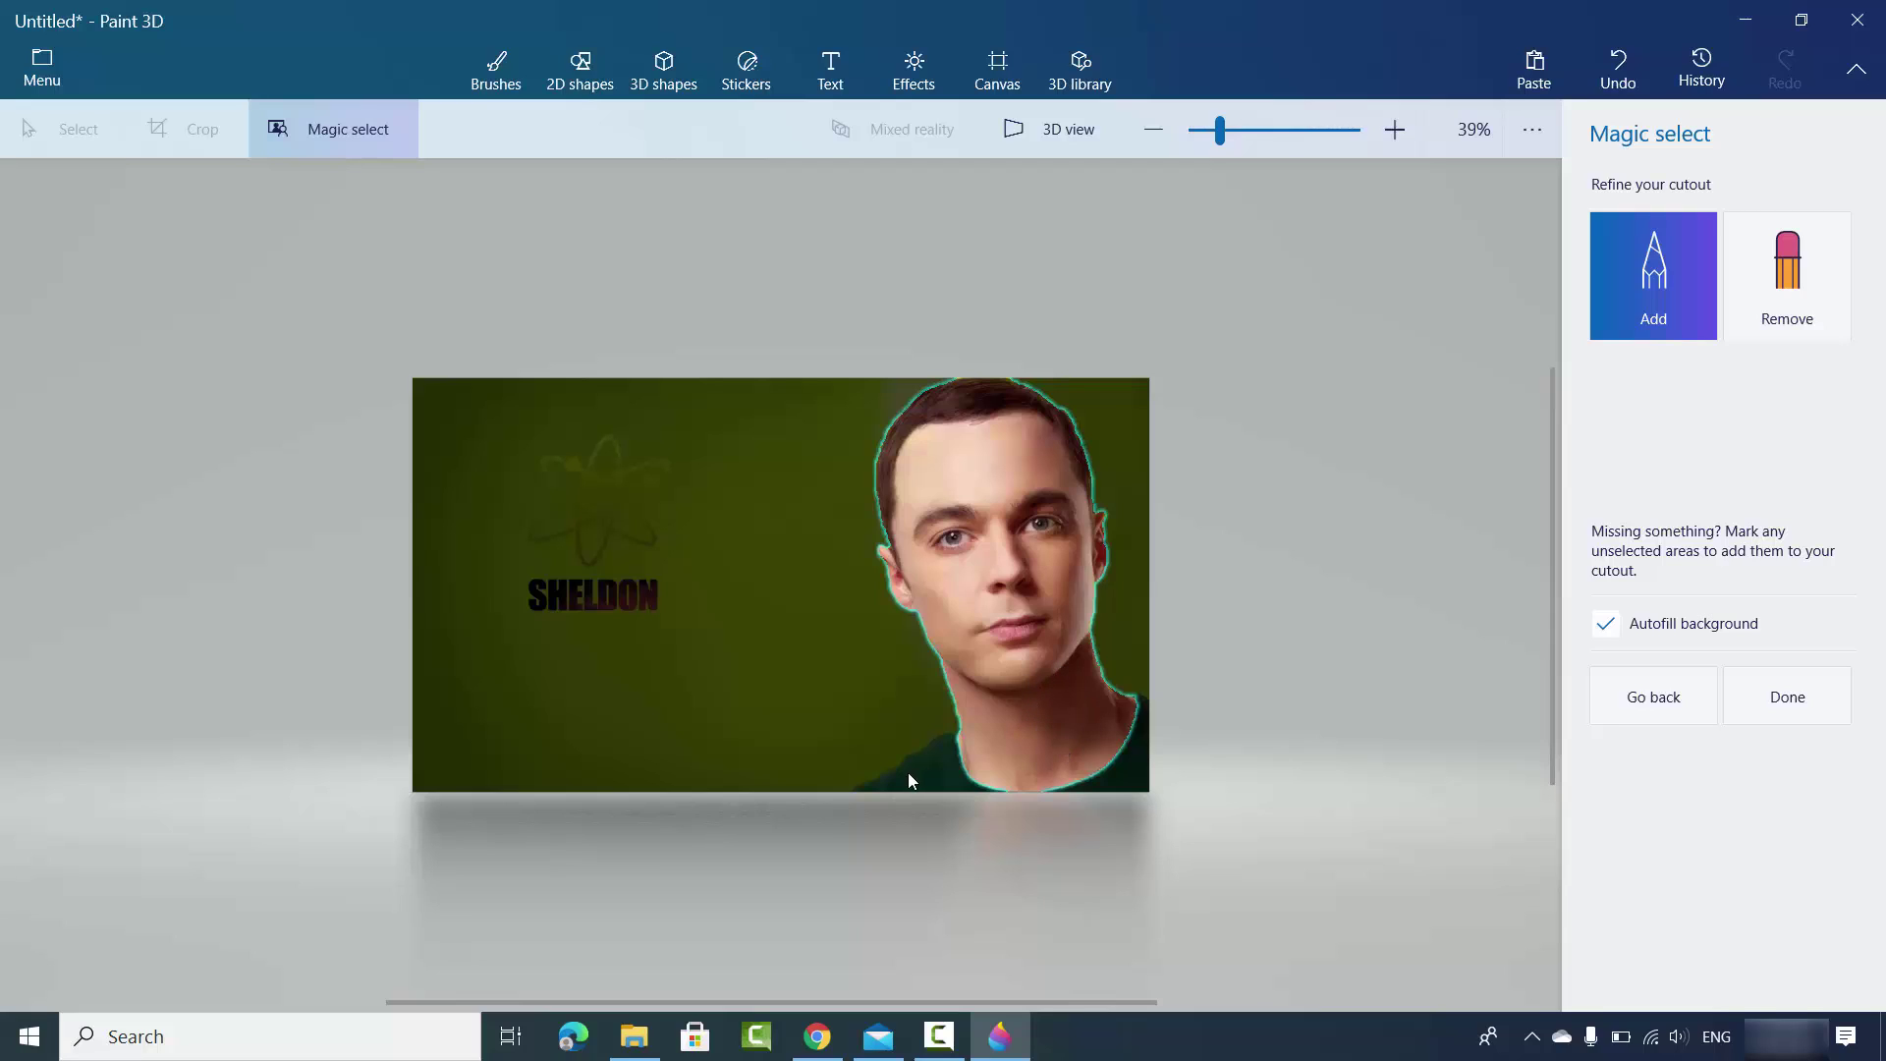
pyautogui.moveTo(939, 768); pyautogui.dragTo(946, 765)
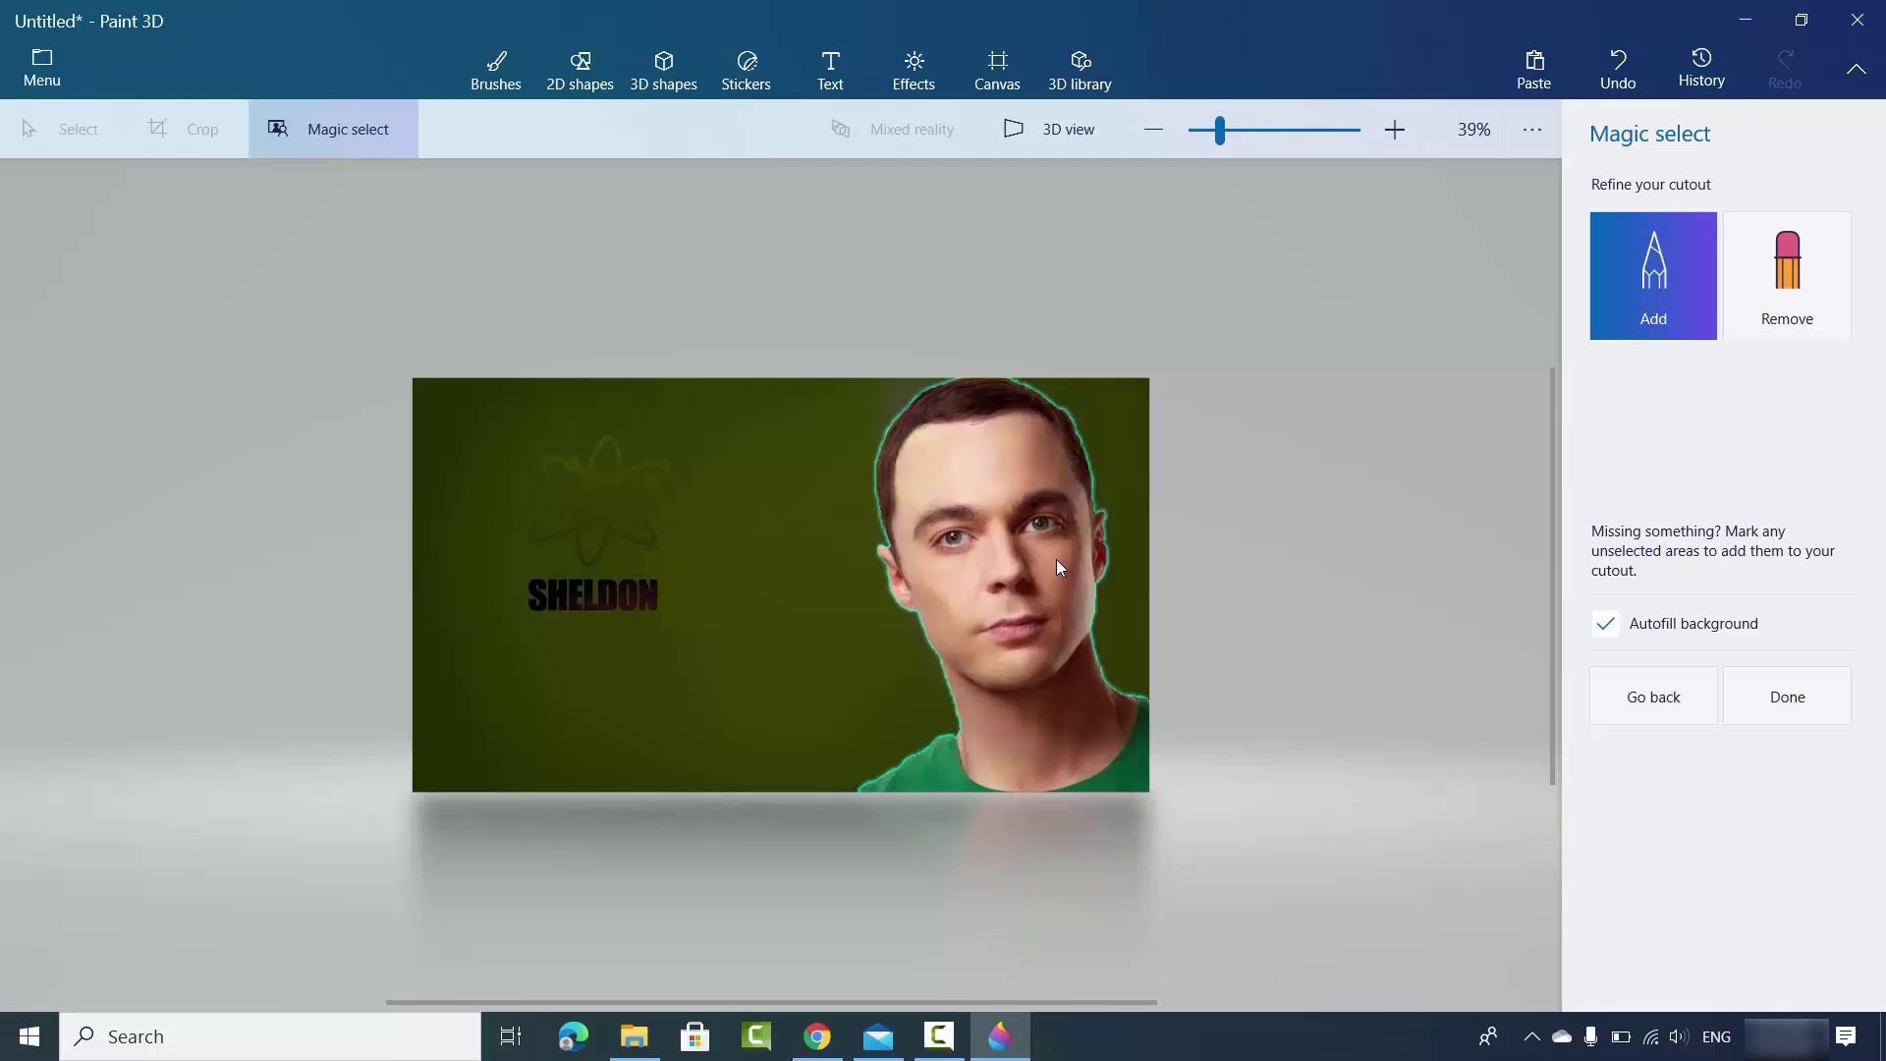
# Step: Finish the cutout, shift the face left, copy it, and switch to the Mail draft
pyautogui.click(1780, 709)
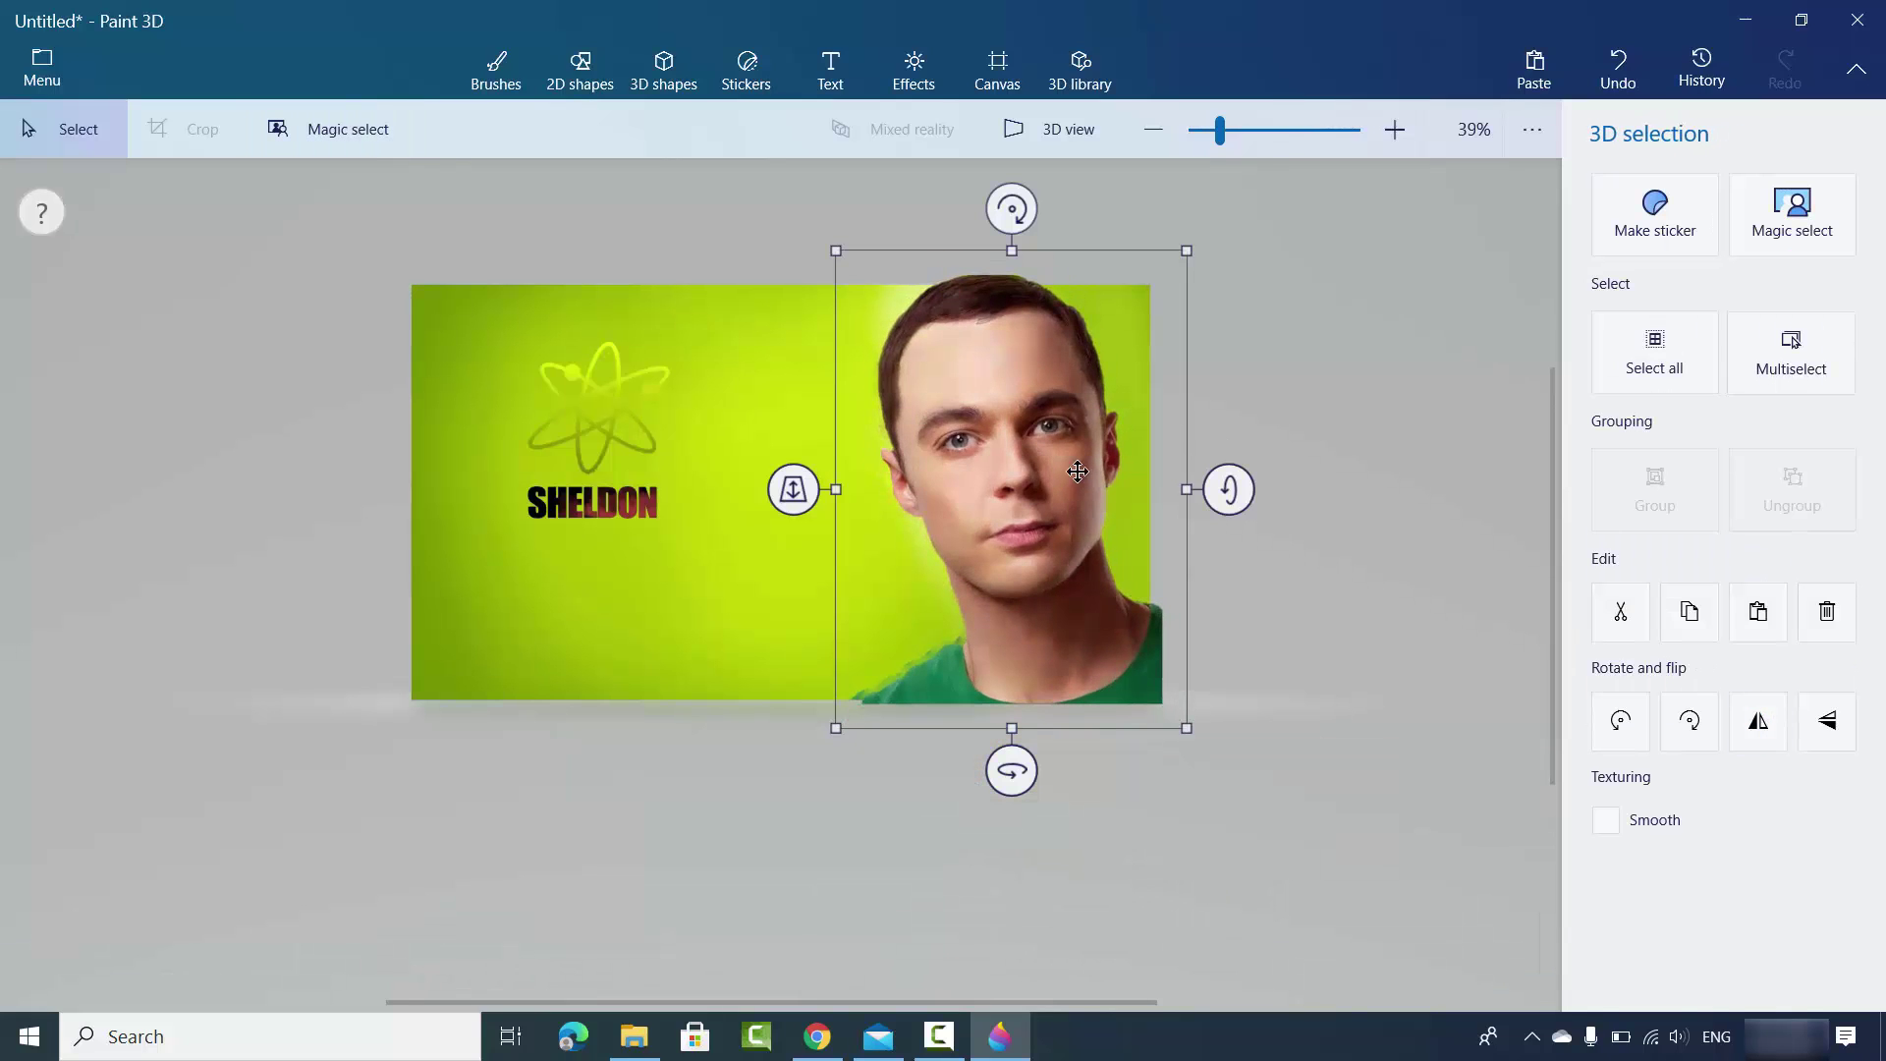
pyautogui.moveTo(1032, 434); pyautogui.dragTo(924, 450)
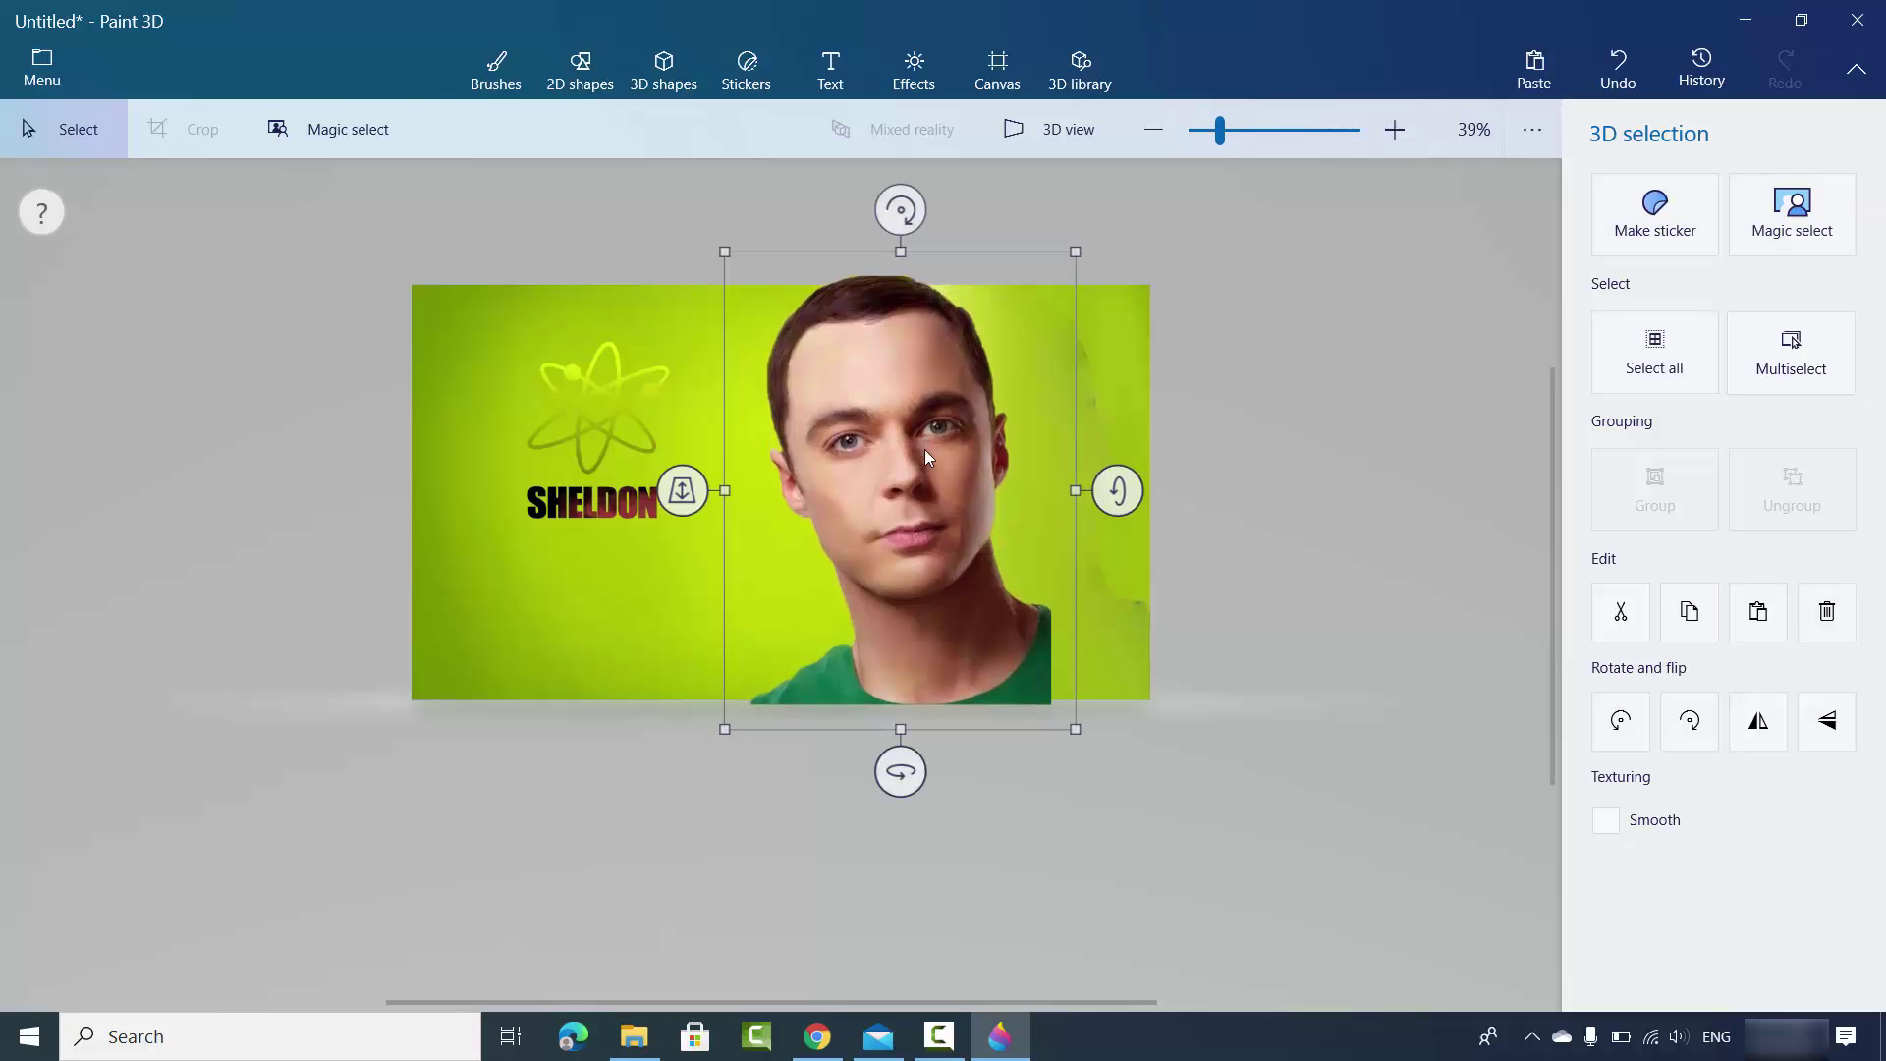
pyautogui.rightClick(920, 450)
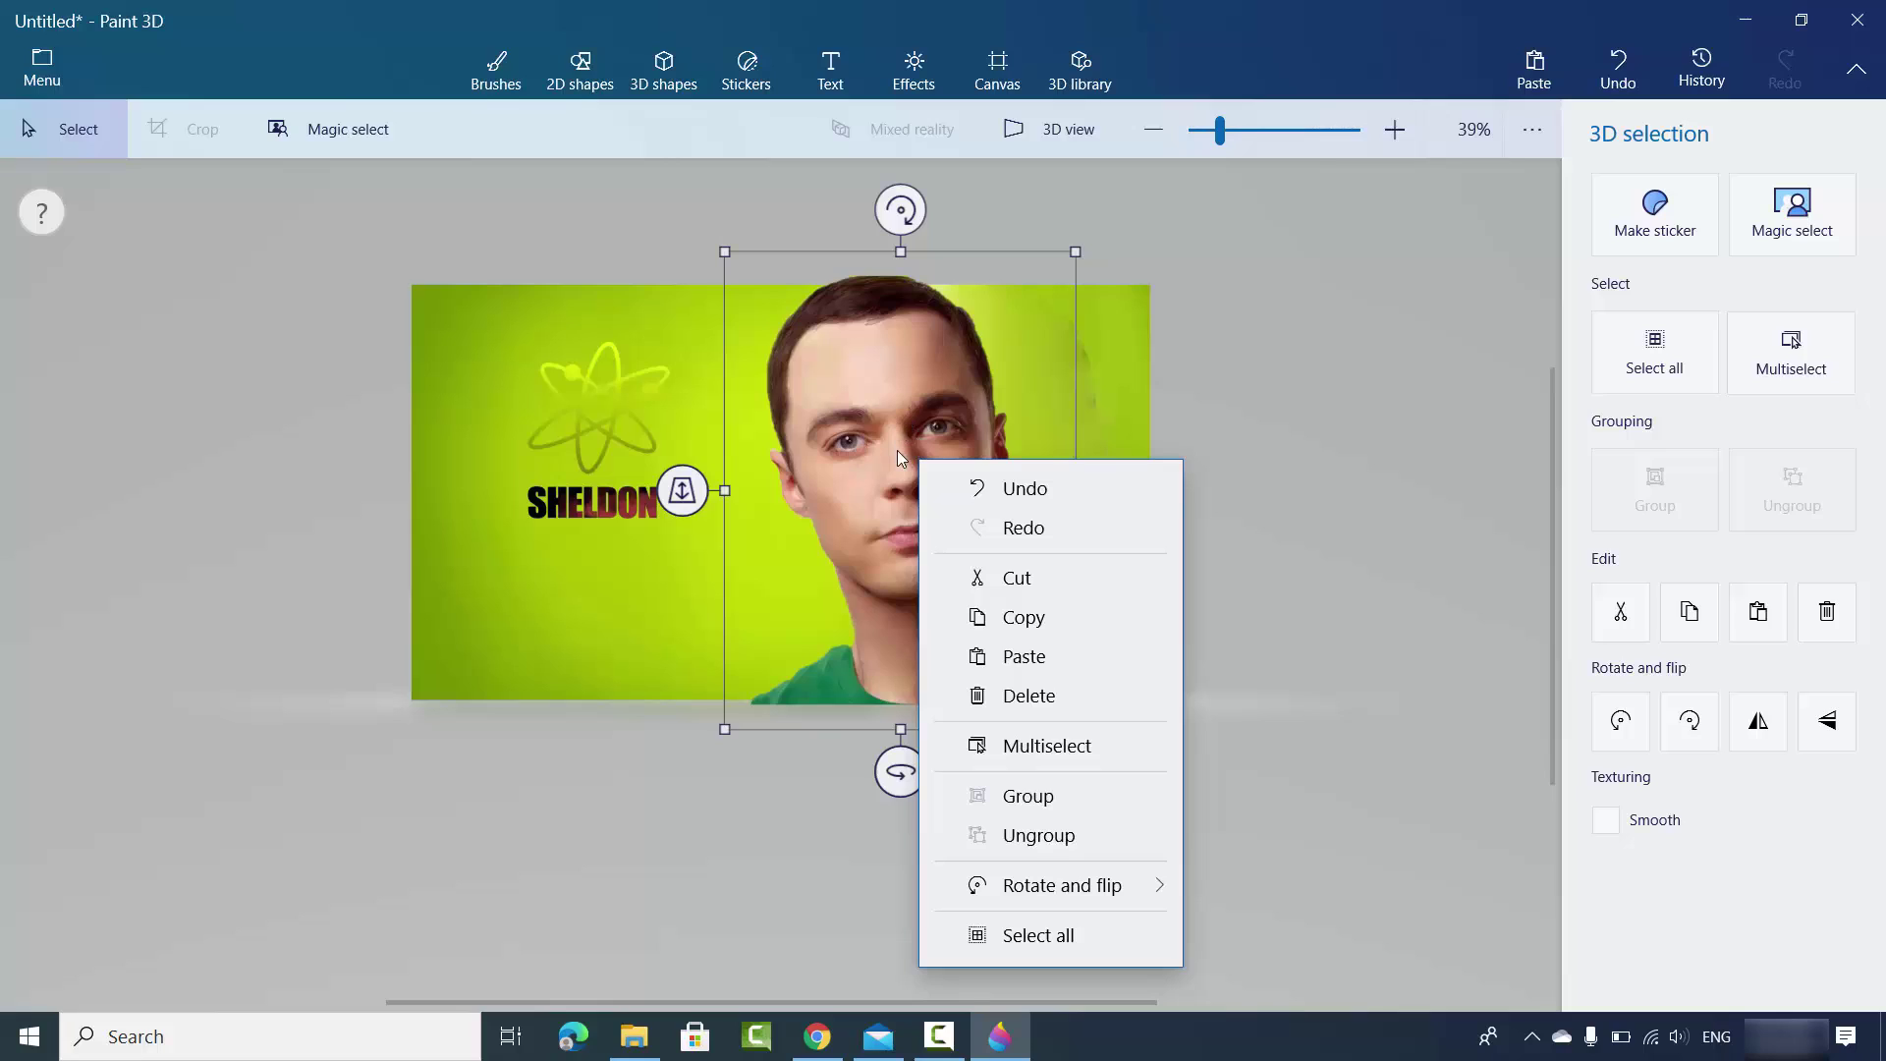
pyautogui.click(1039, 617)
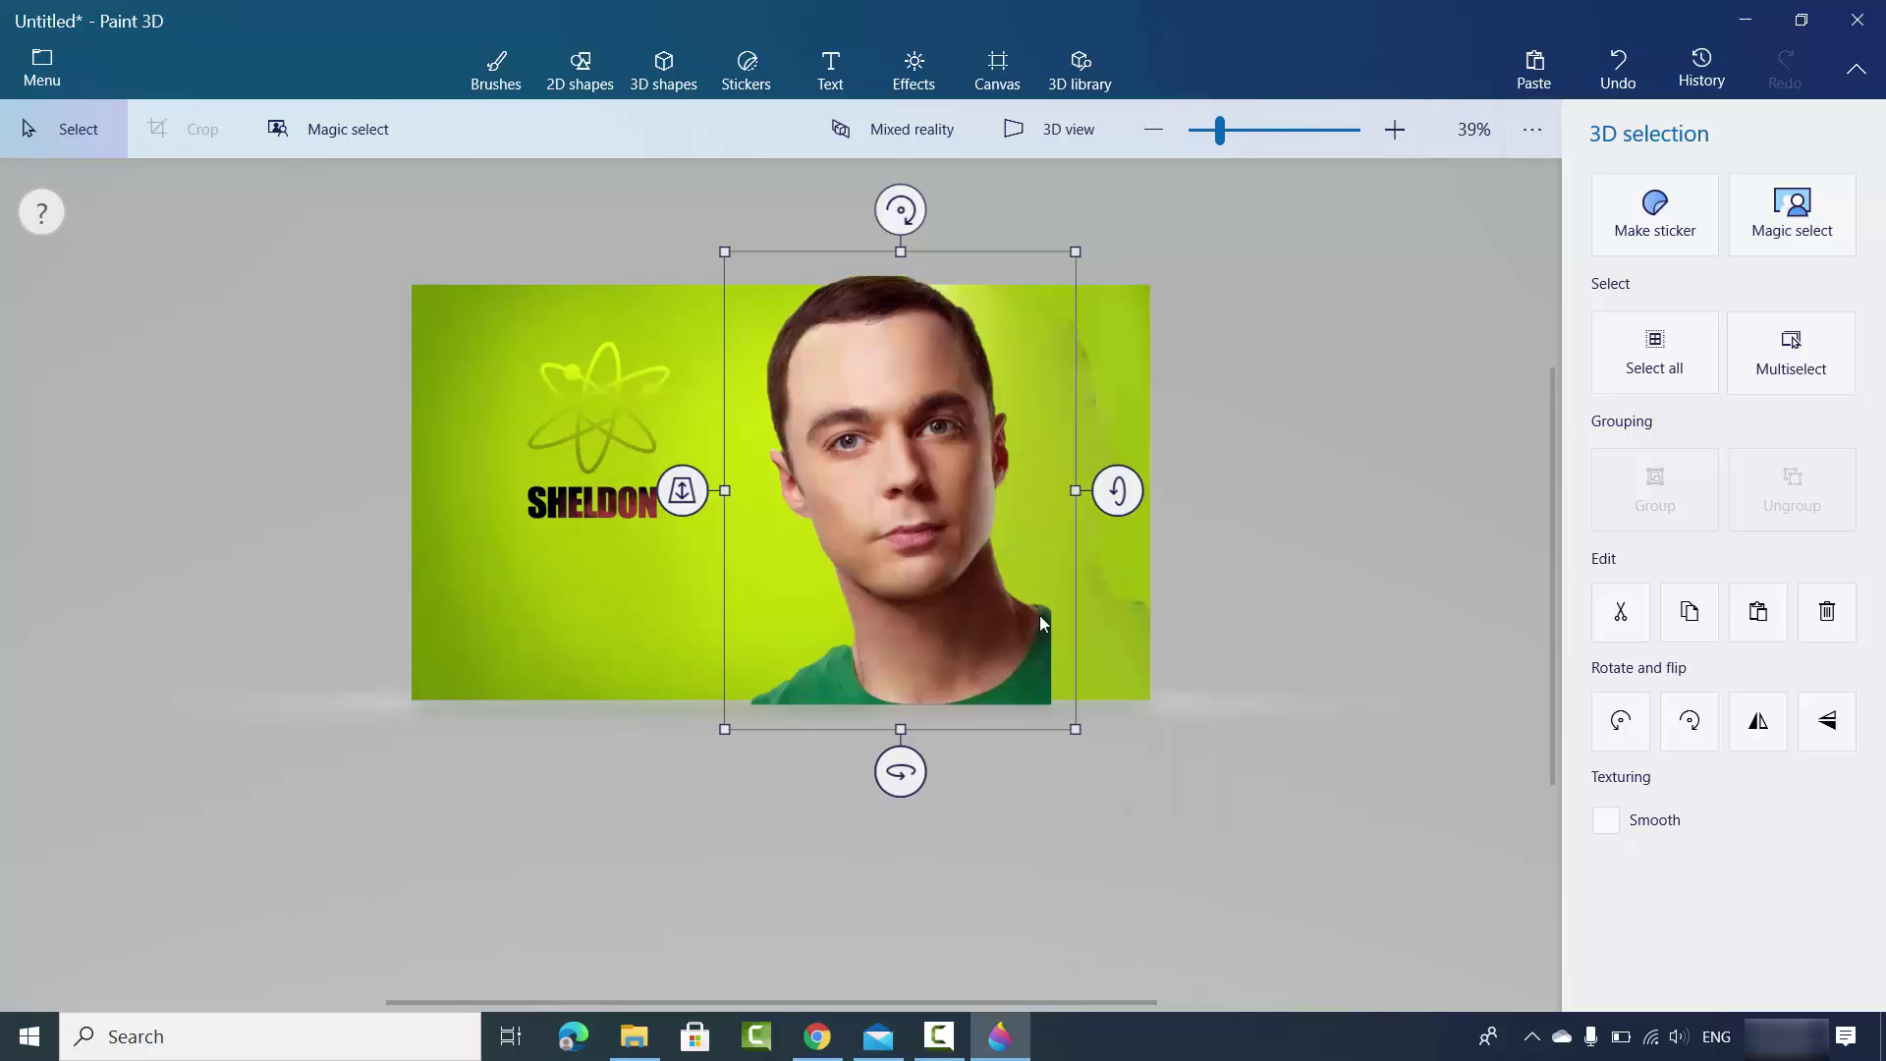
pyautogui.click(879, 1037)
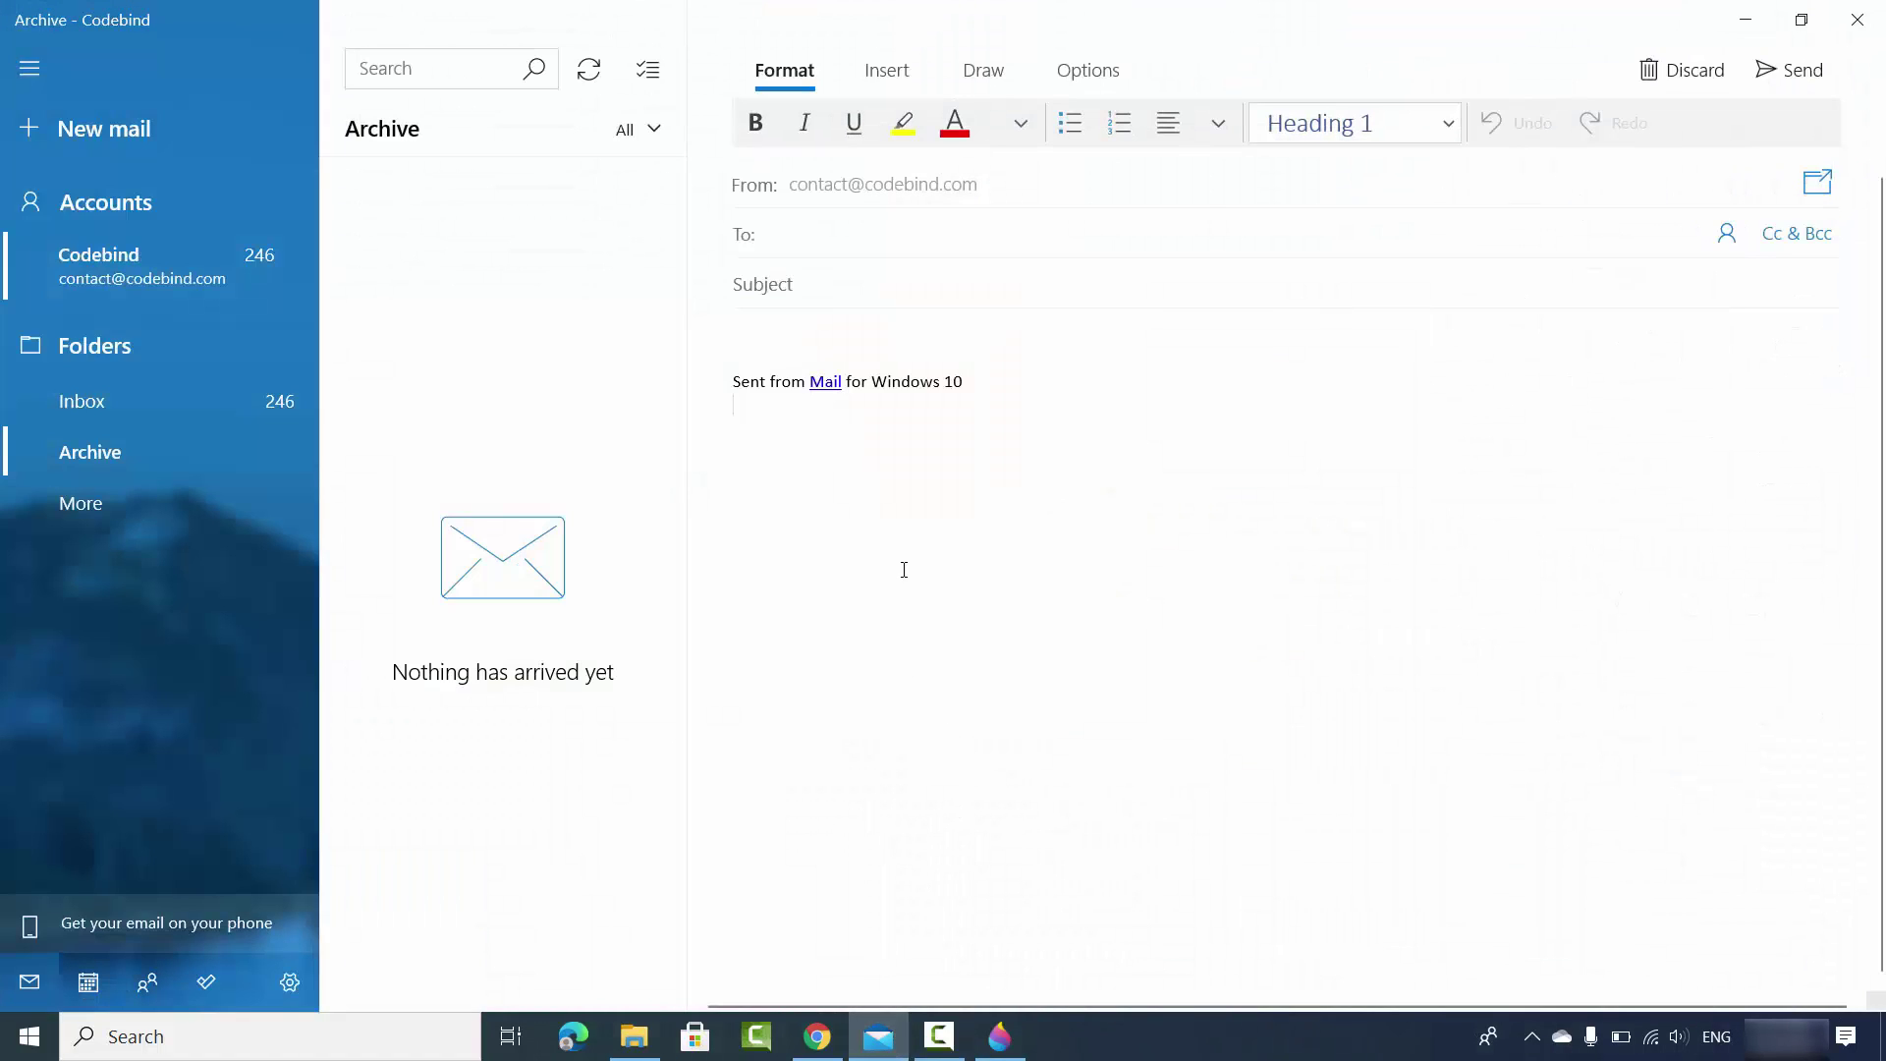
# Step: Paste the cut-out face into the Mail message body and shrink it
pyautogui.rightClick(903, 569)
pyautogui.click(911, 568)
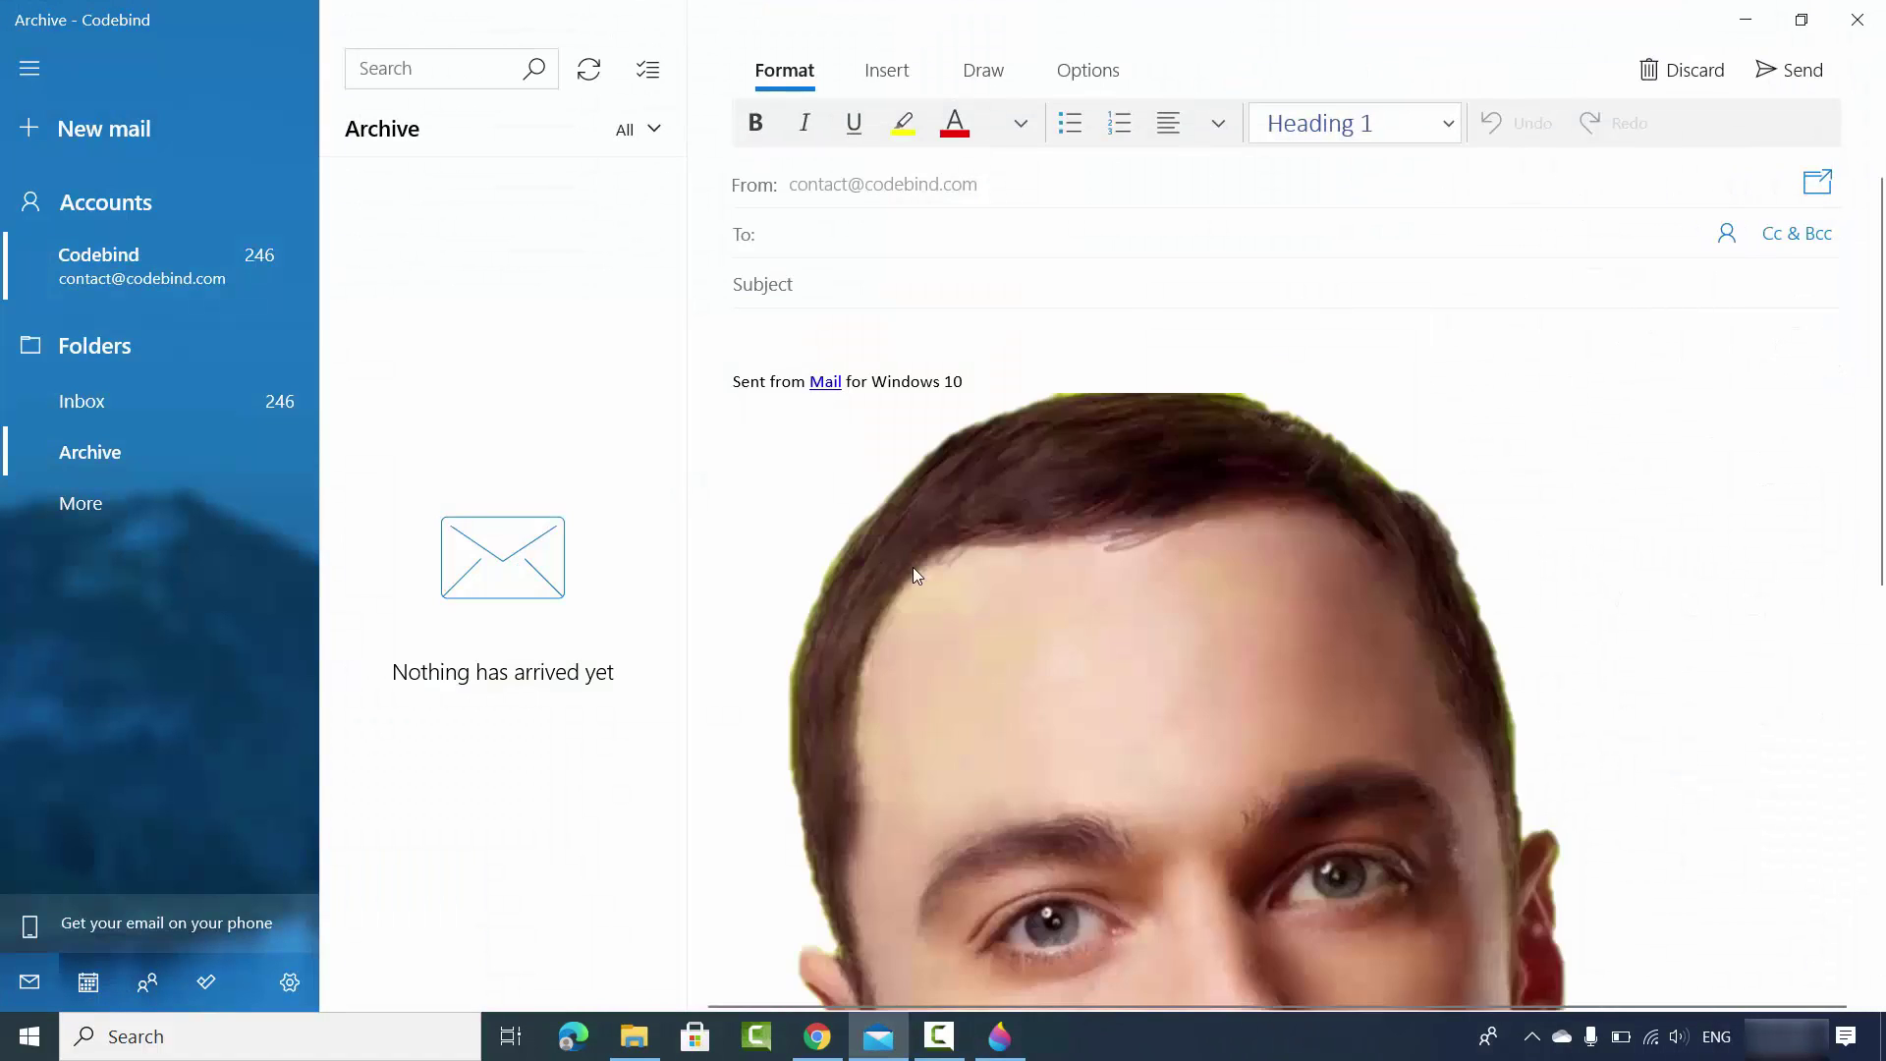
pyautogui.click(1670, 934)
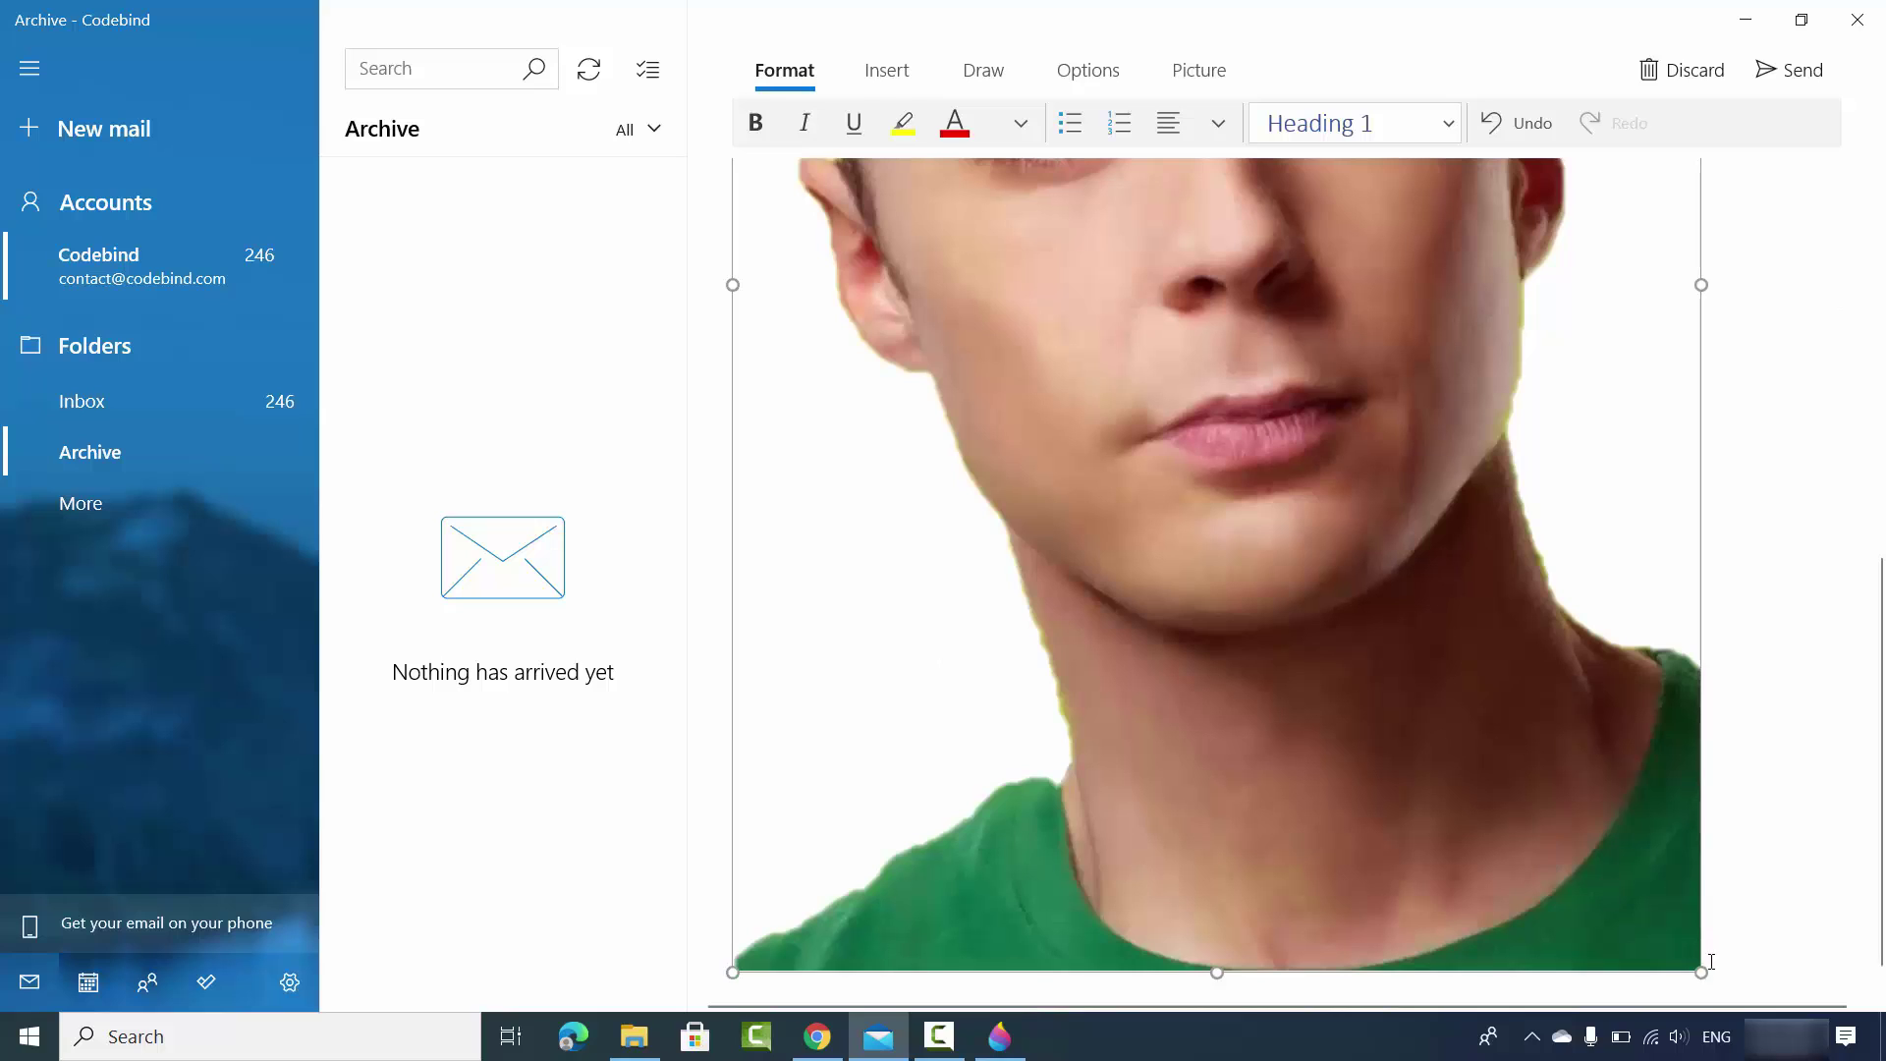
pyautogui.moveTo(1700, 973); pyautogui.dragTo(1132, 409)
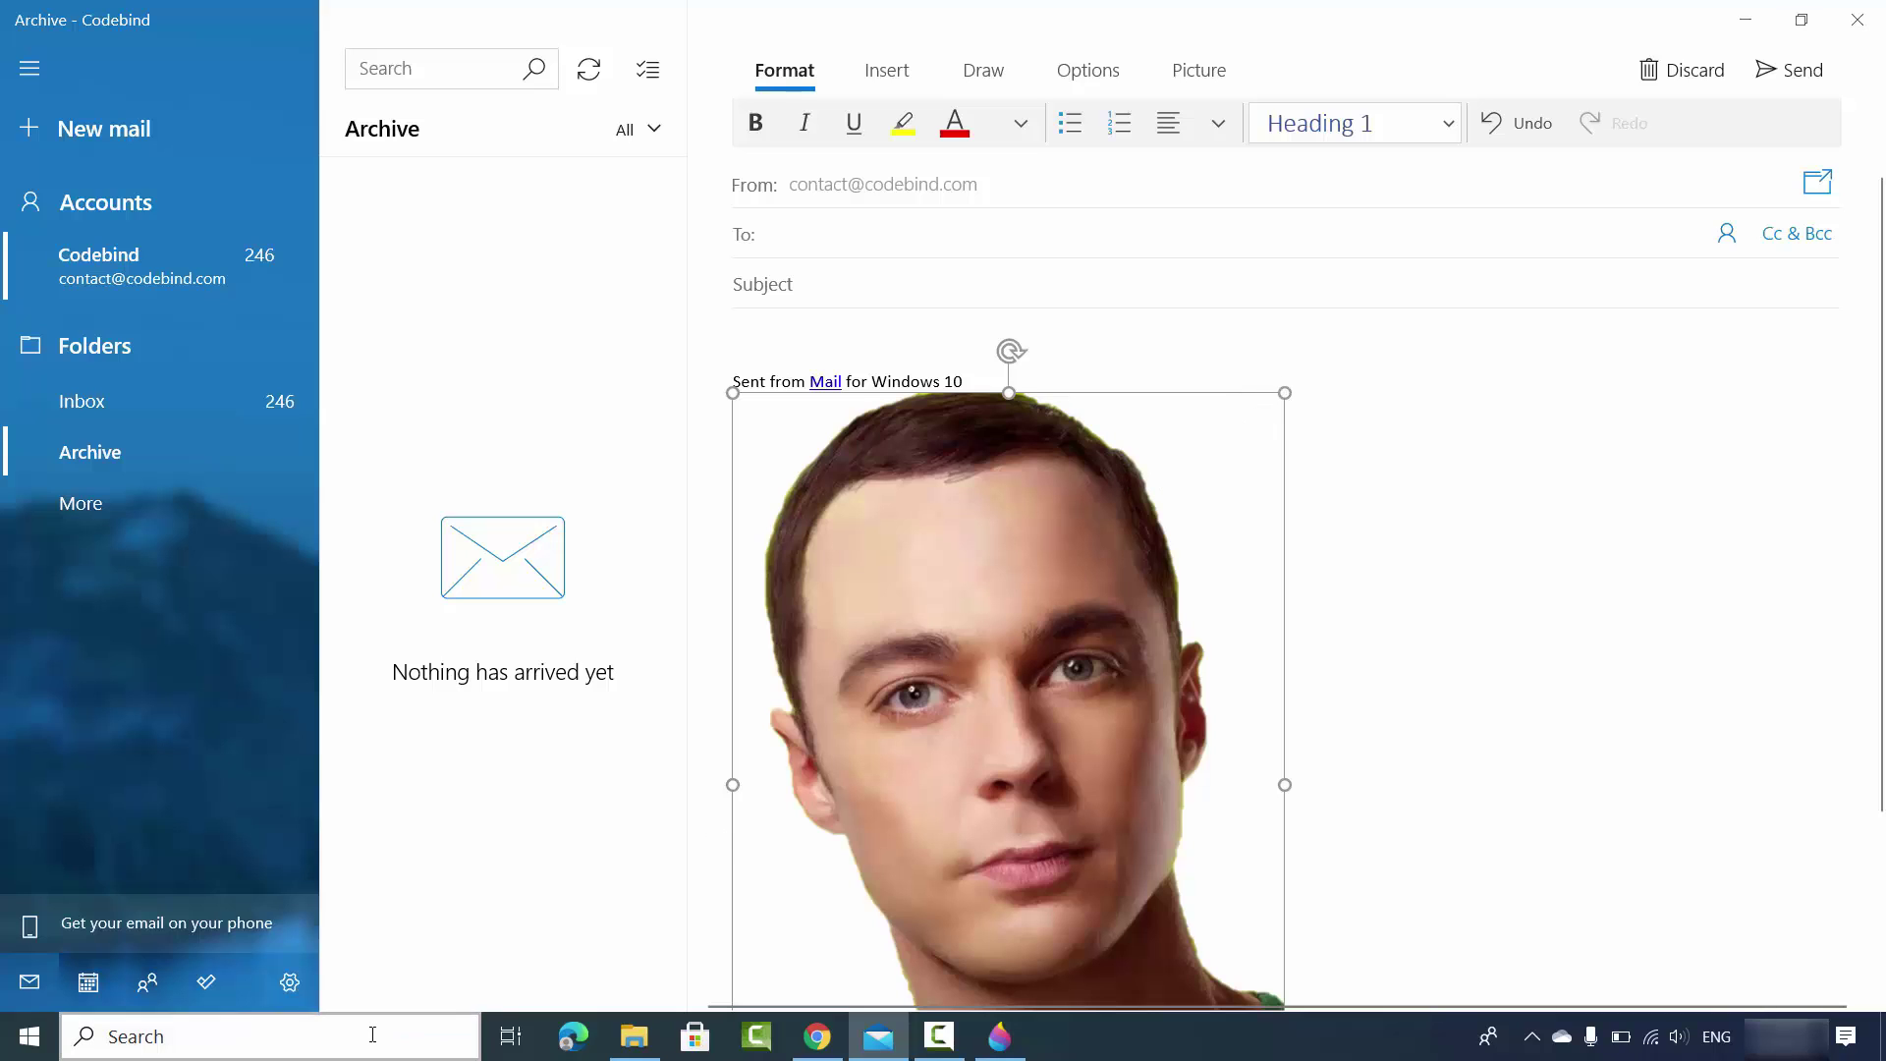
pyautogui.click(422, 1036)
# Step: Paste the face into Paint, crop the canvas to 788 × 1119 px, and minimize Paint
pyautogui.write('pain')
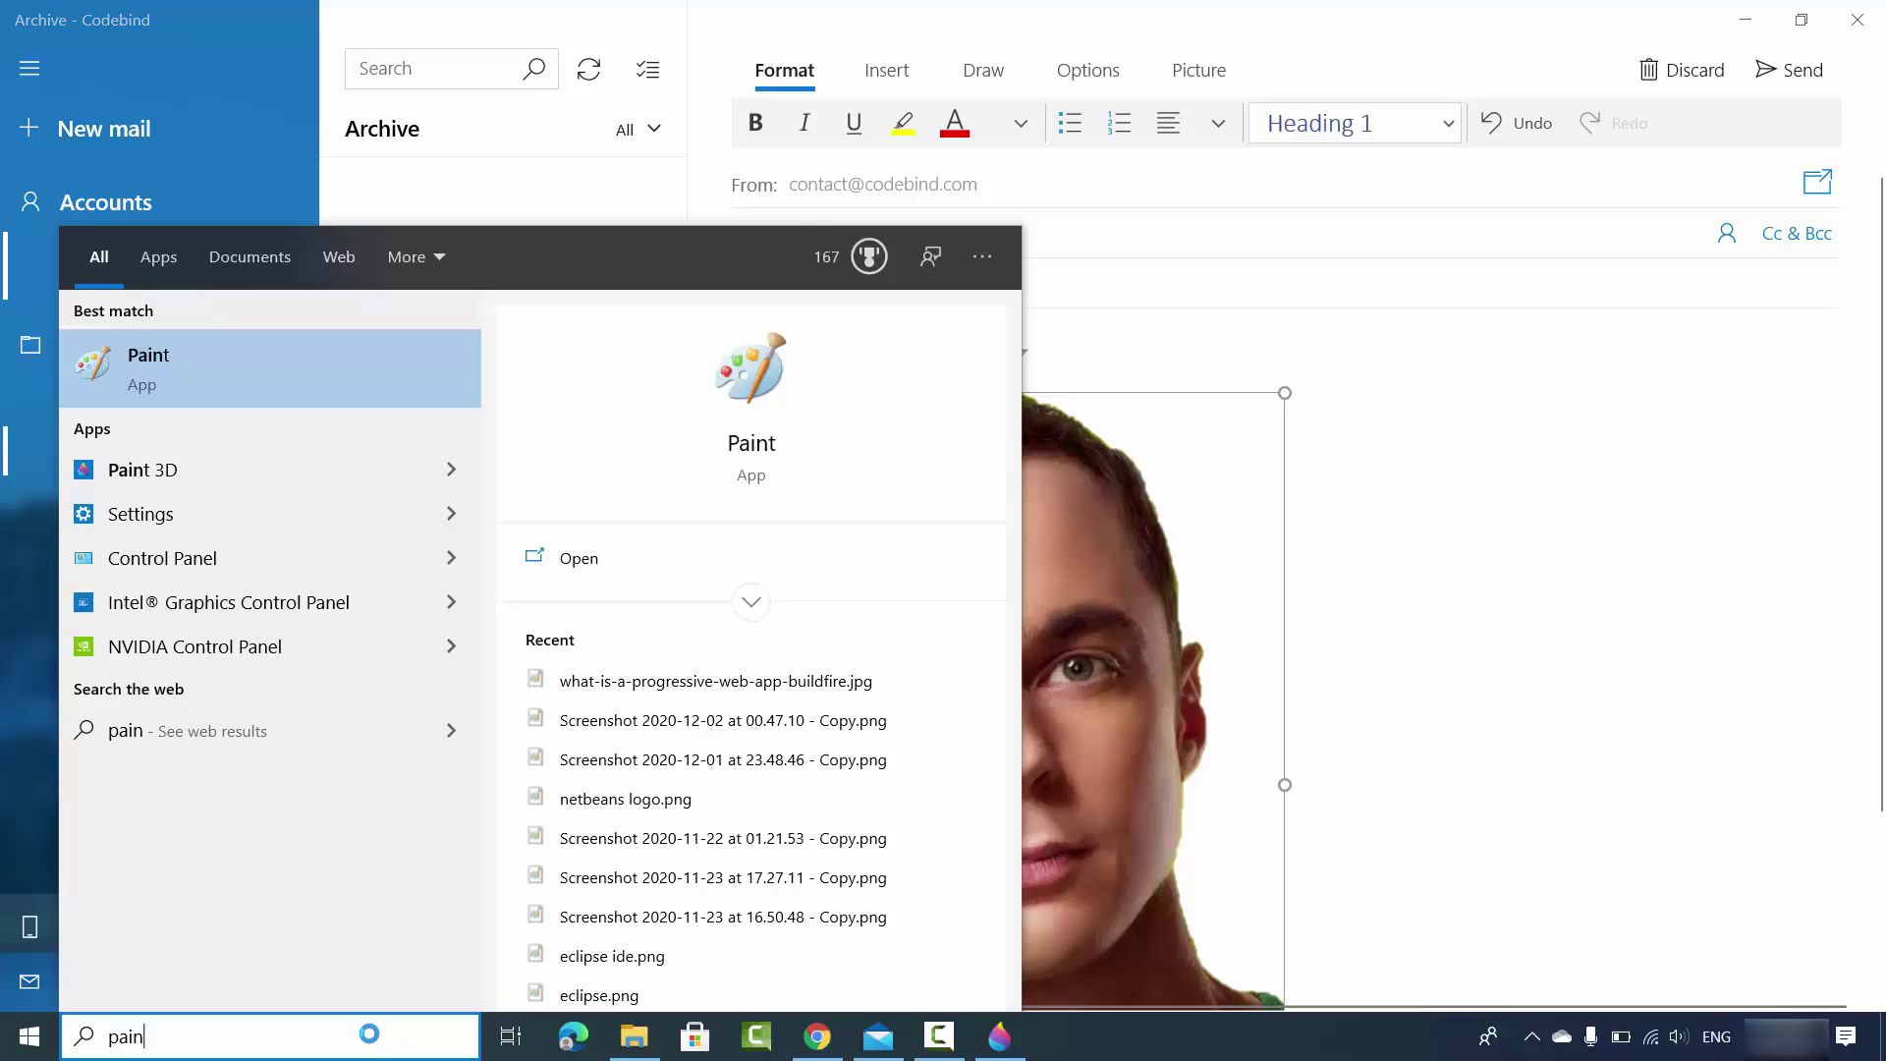
pyautogui.press('Return')
pyautogui.hotkey('ctrl', 'v')
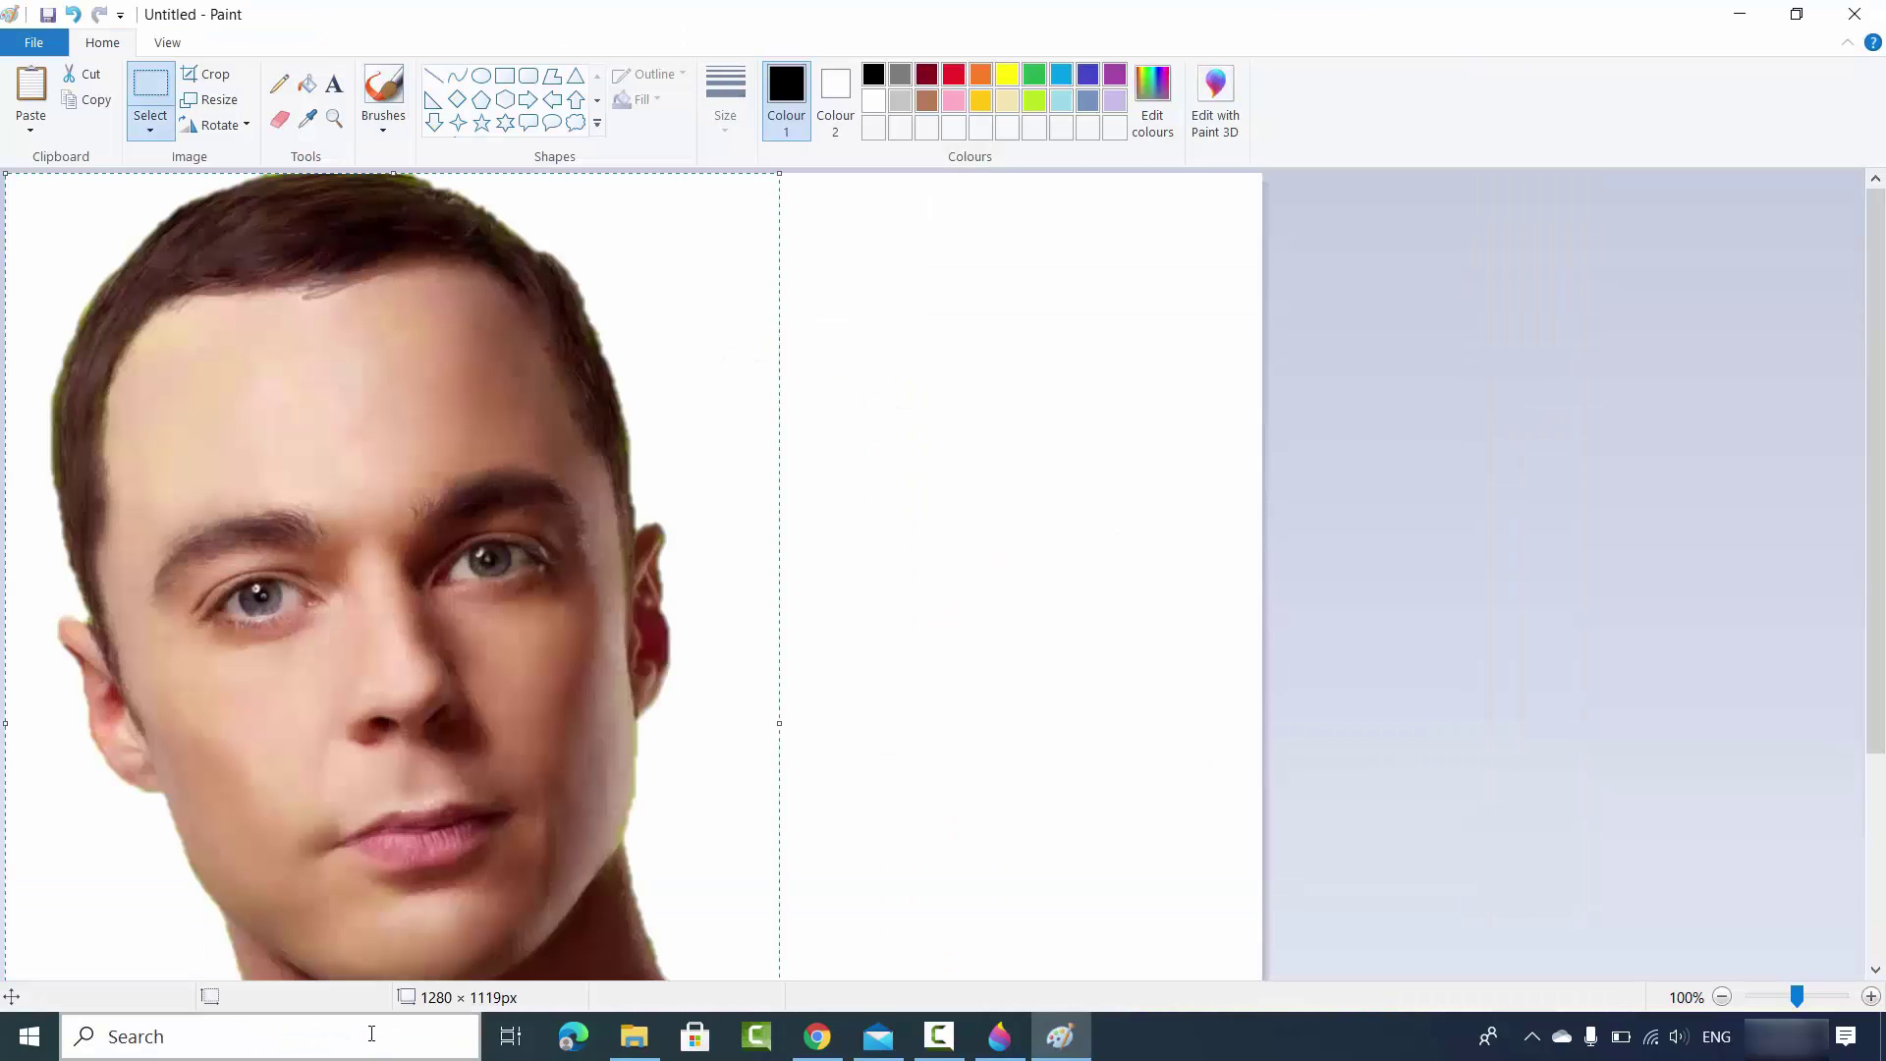
pyautogui.click(206, 74)
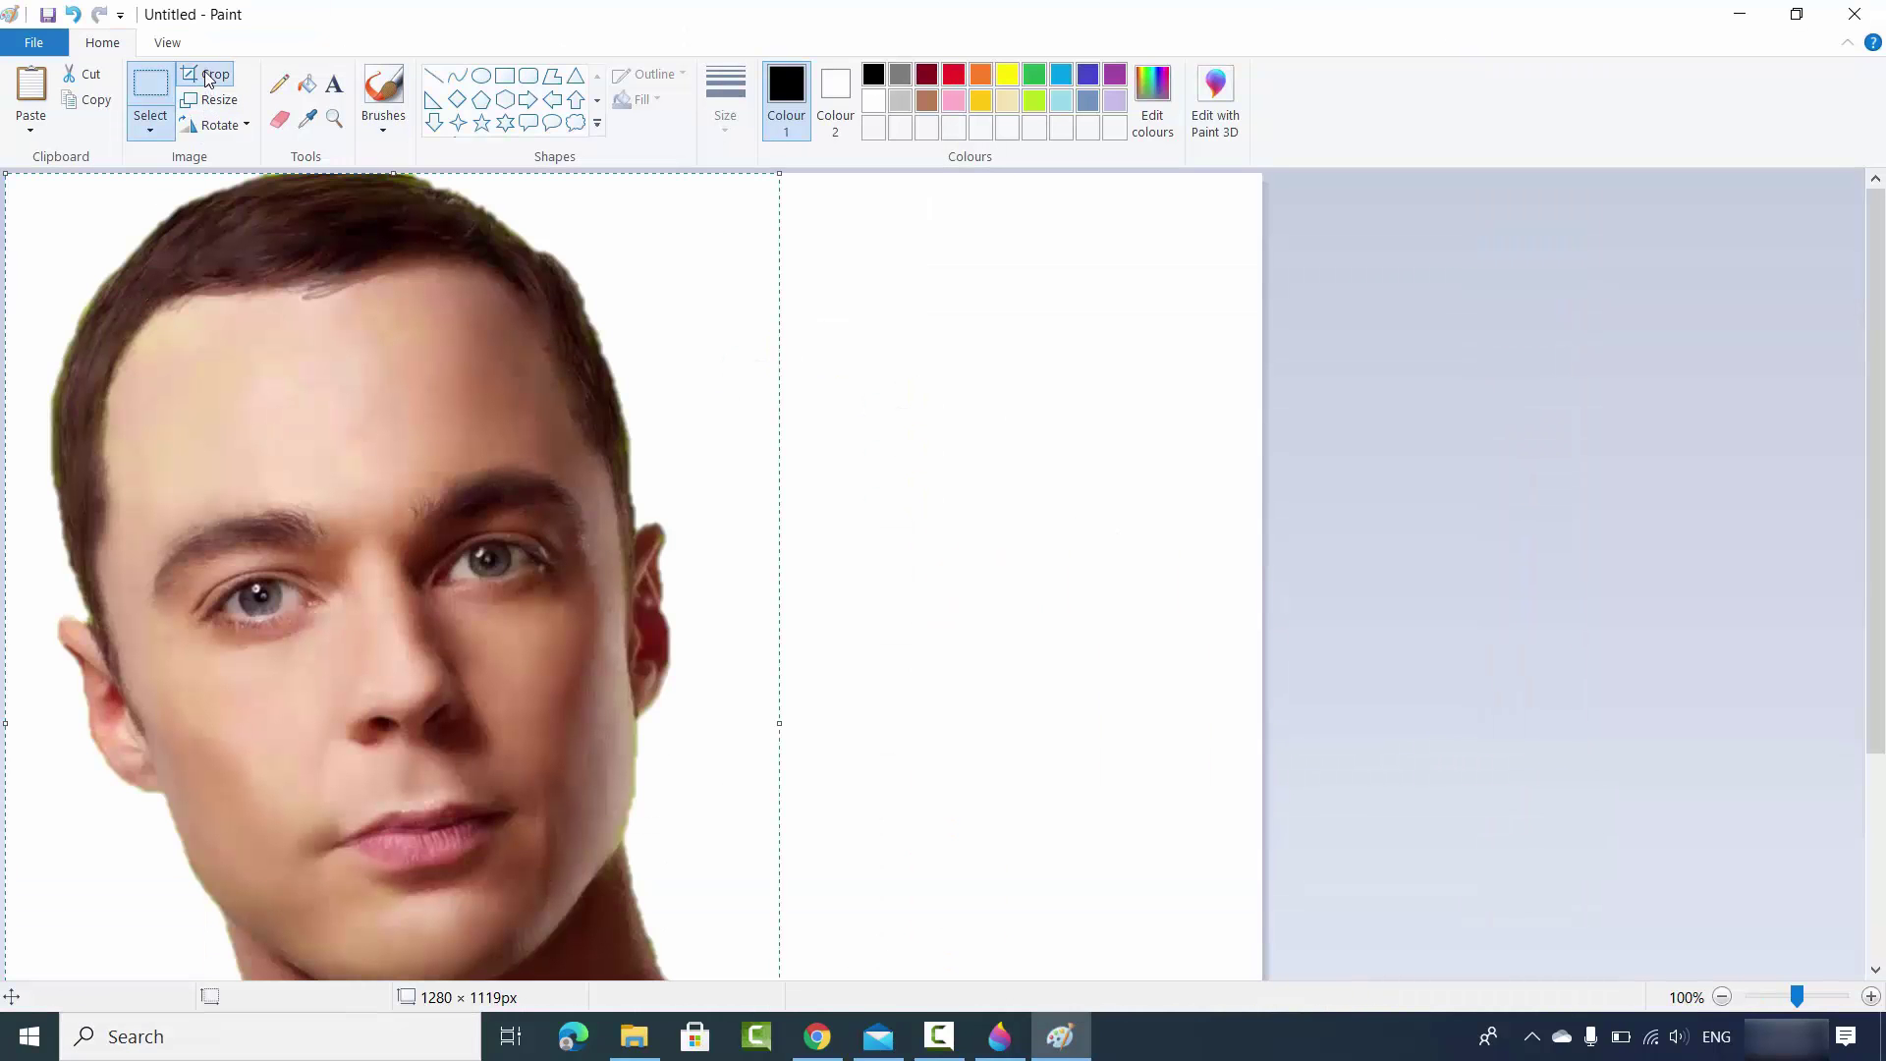
pyautogui.scroll(-2, 906, 329)
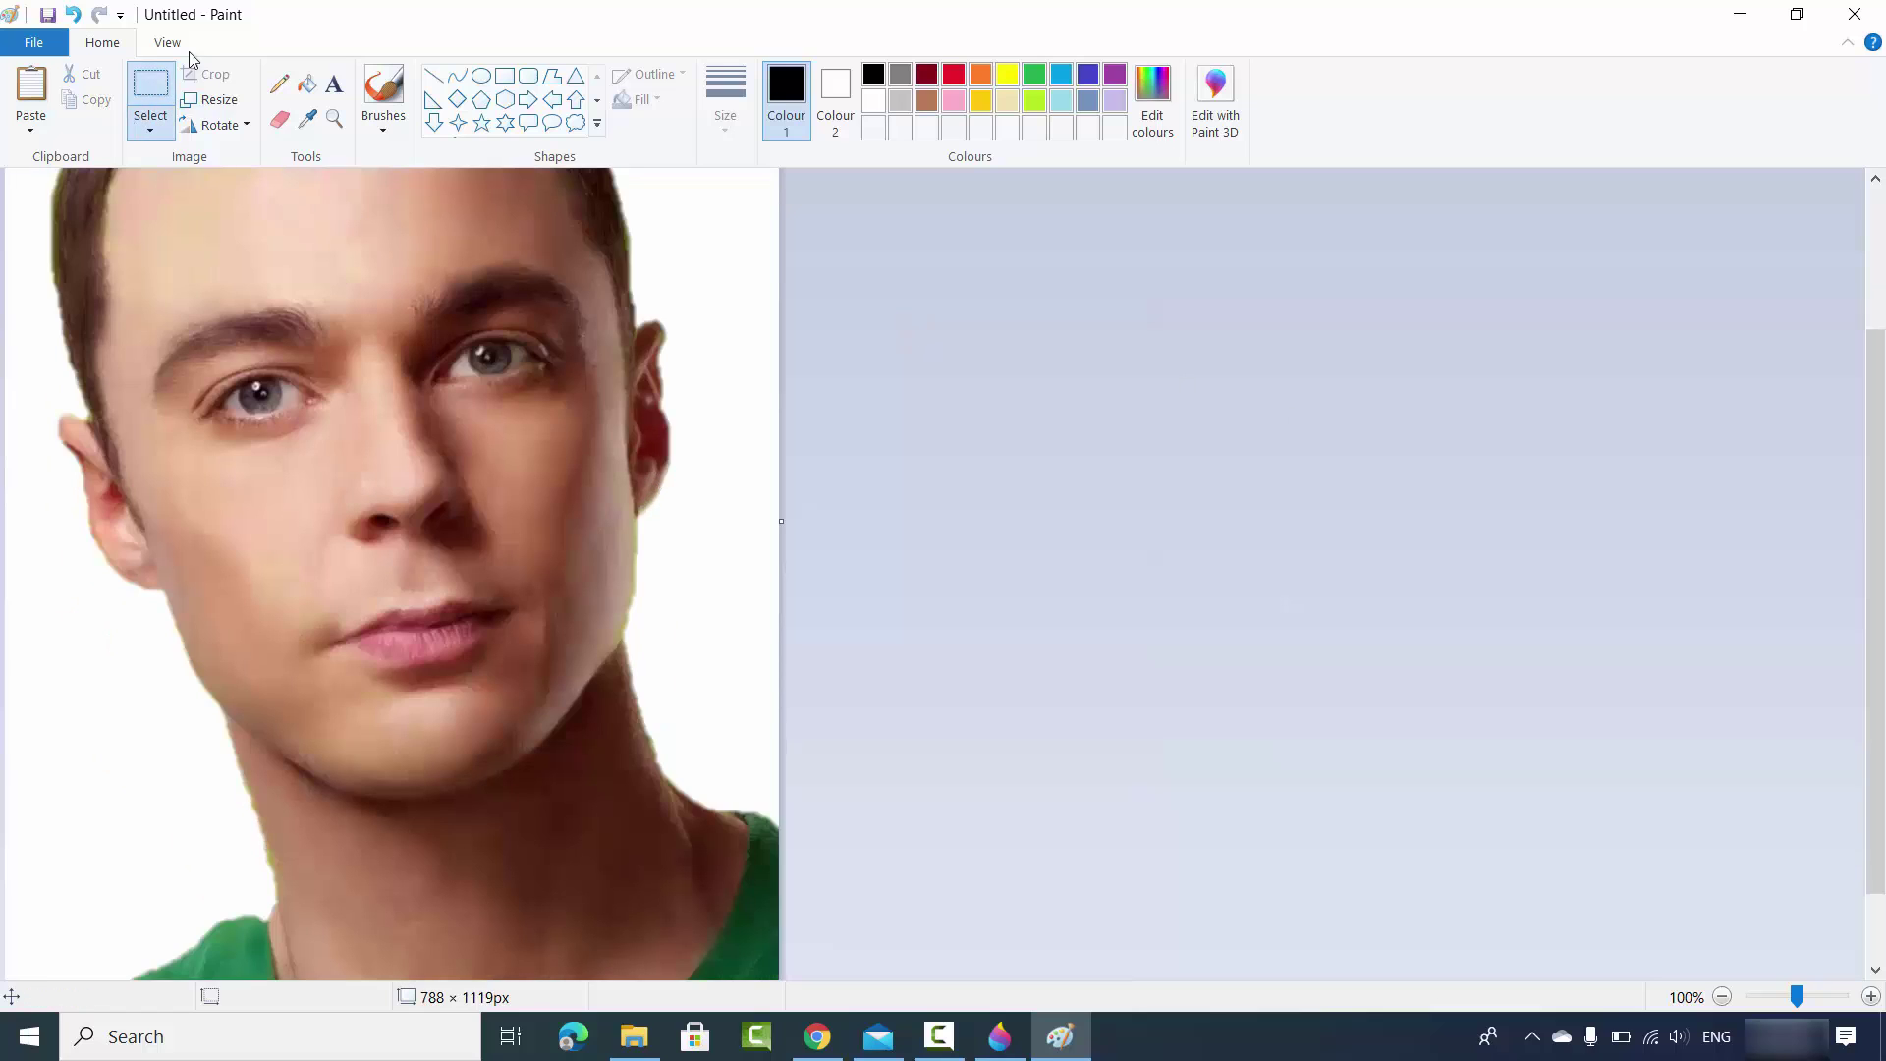
pyautogui.click(1730, 19)
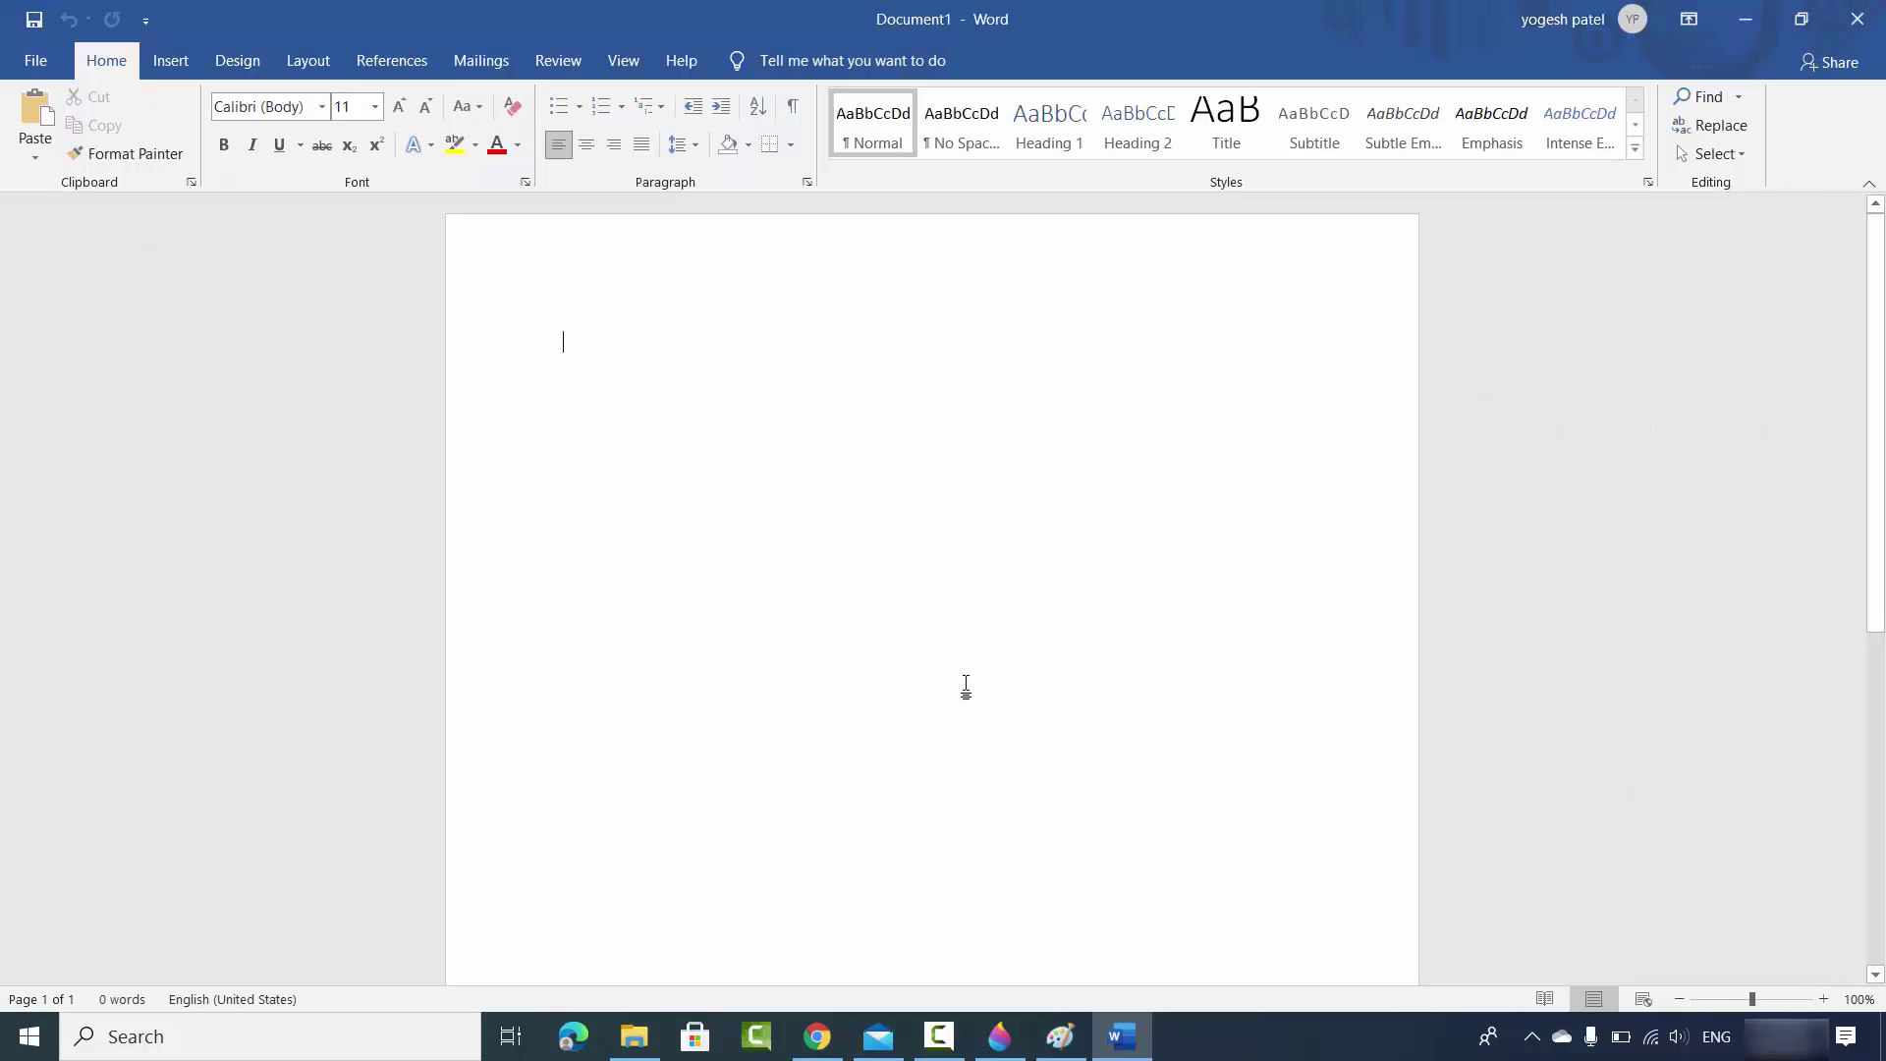
# Step: Paste the face into the Word document and shrink it to a small top-left portrait
pyautogui.hotkey('ctrl', 'v')
pyautogui.scroll(-2, 964, 652)
pyautogui.click(1246, 889)
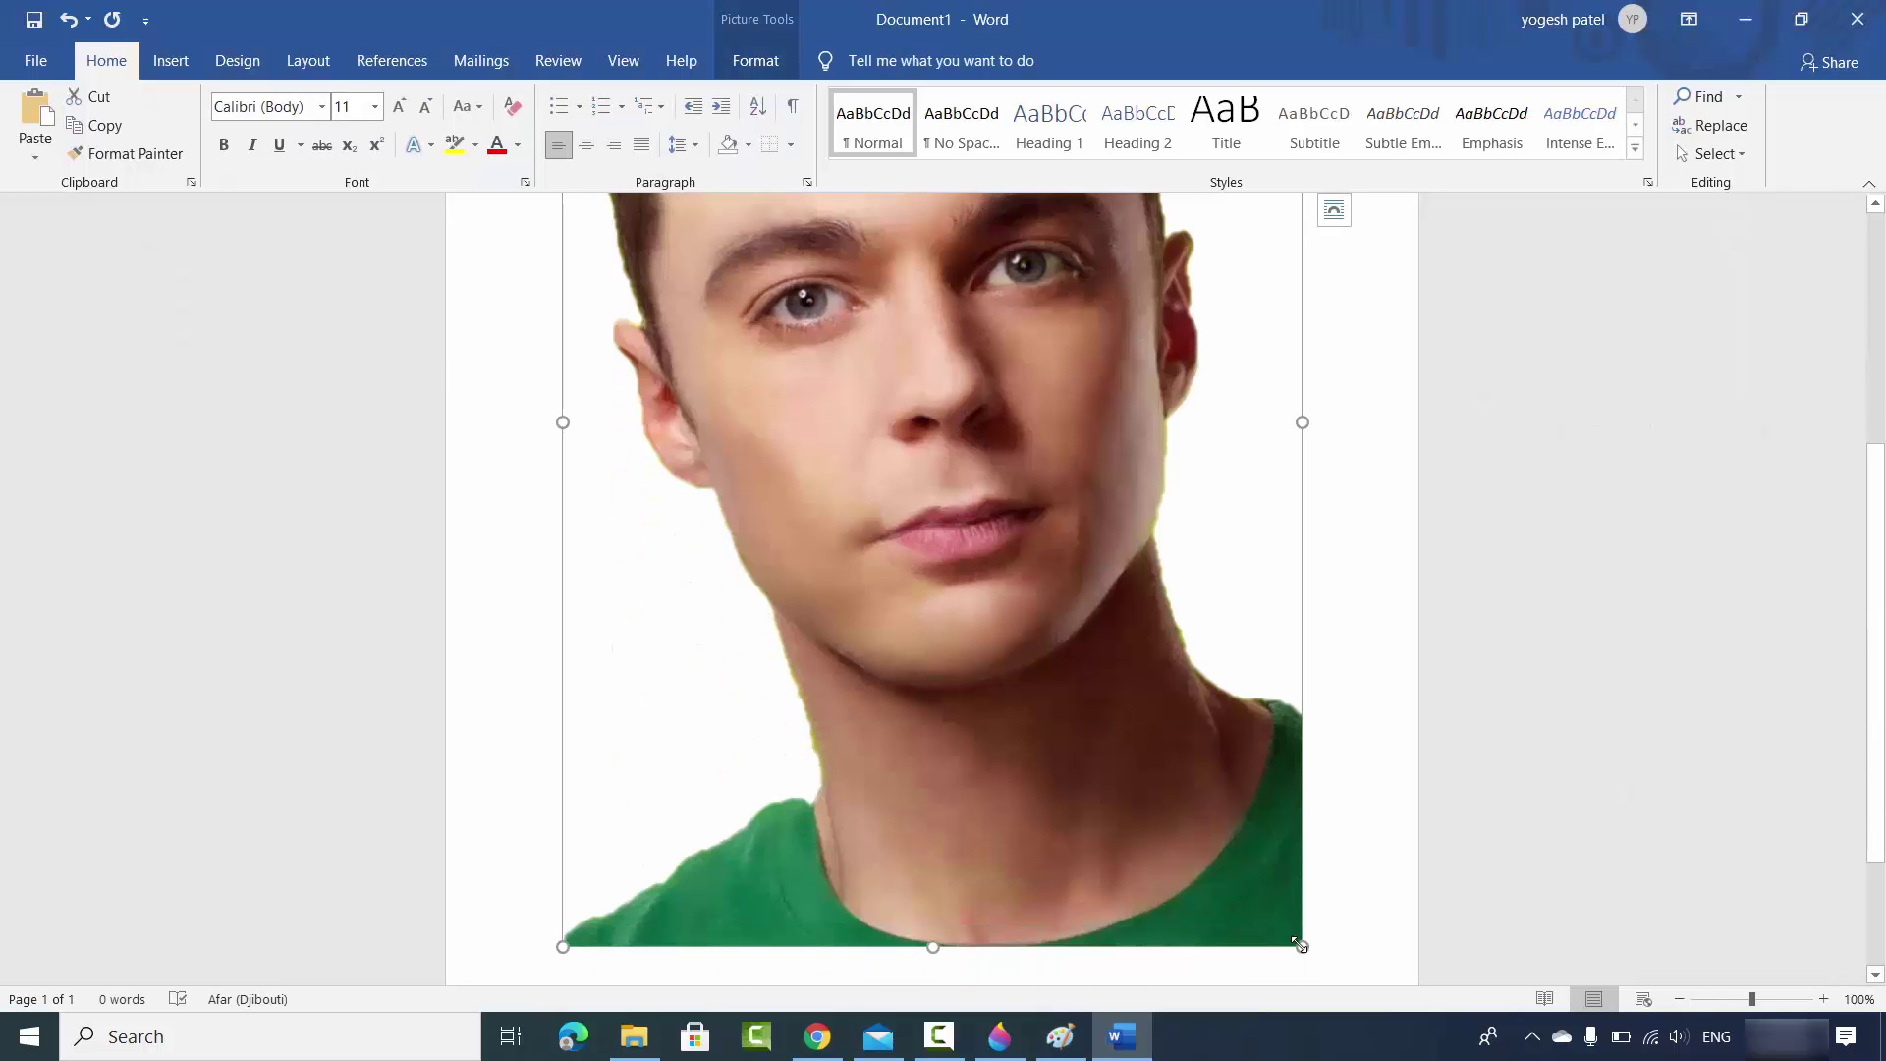
pyautogui.moveTo(1299, 941); pyautogui.dragTo(770, 370)
pyautogui.scroll(5, 1158, 645)
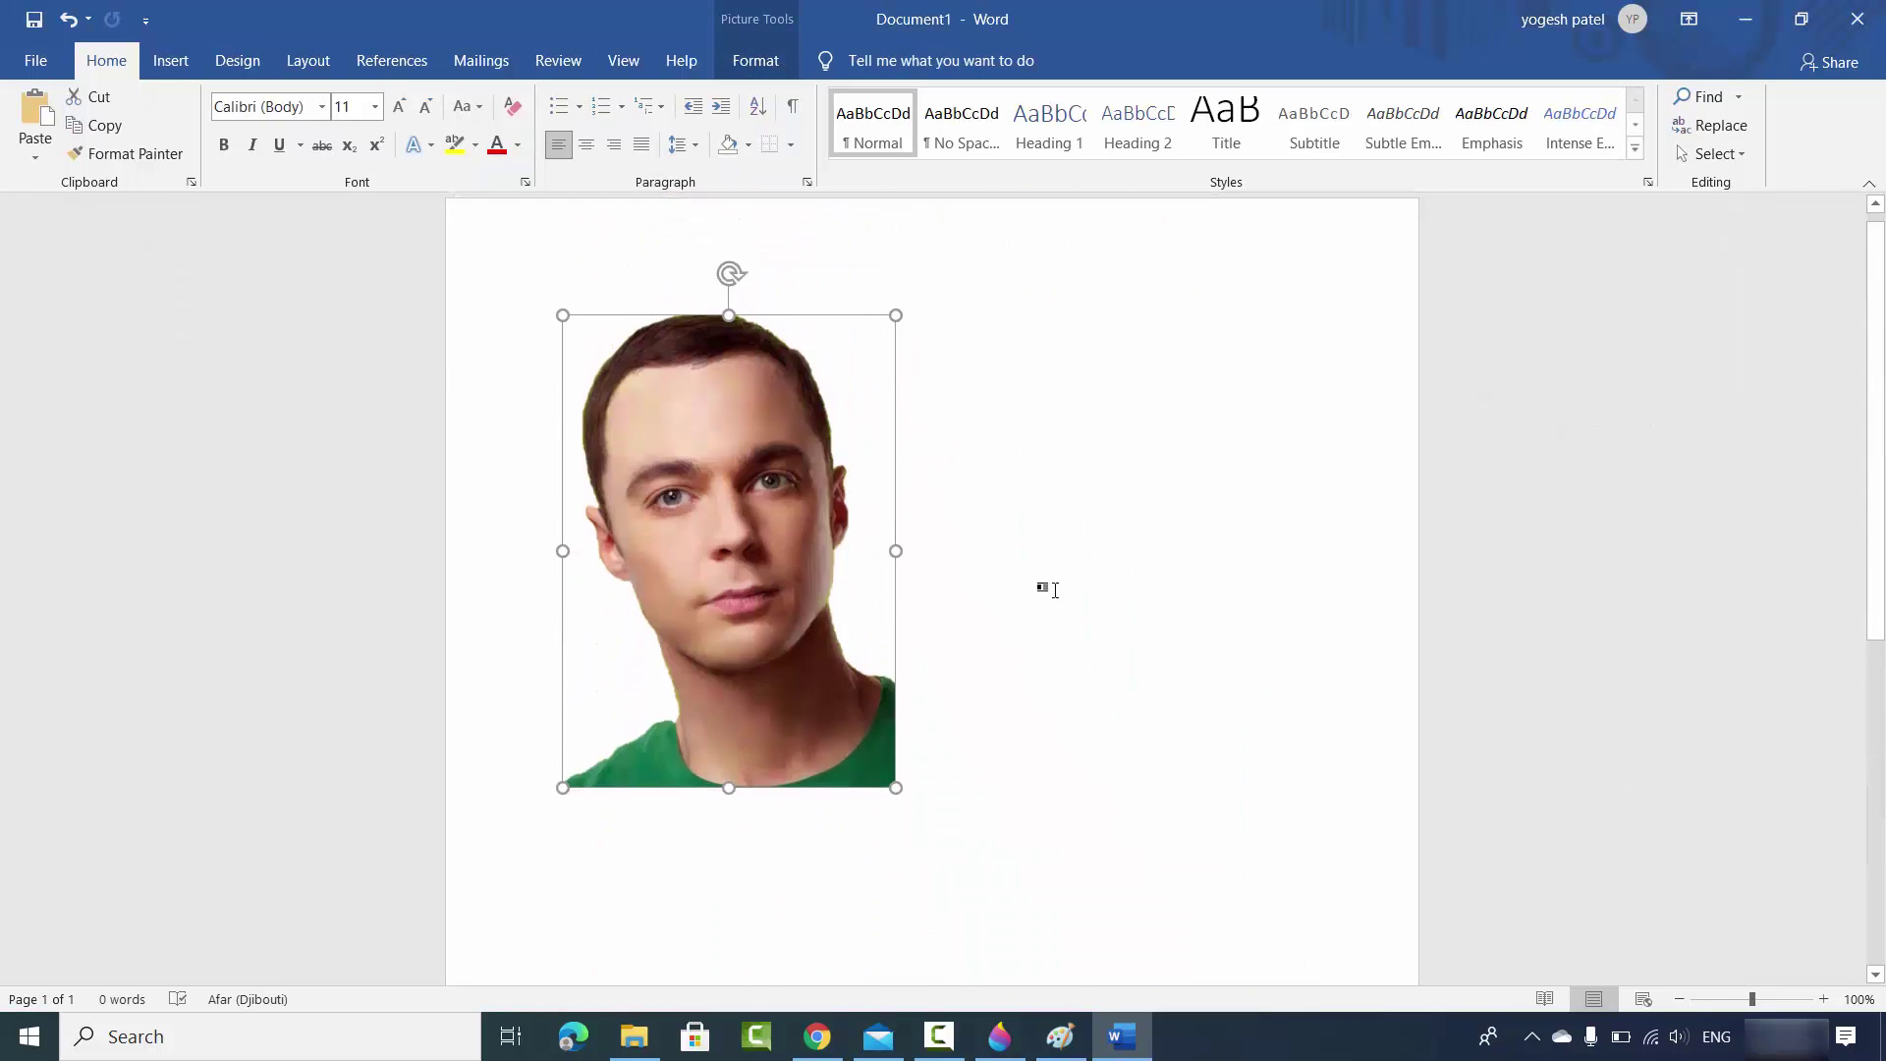
pyautogui.moveTo(892, 786); pyautogui.dragTo(853, 730)
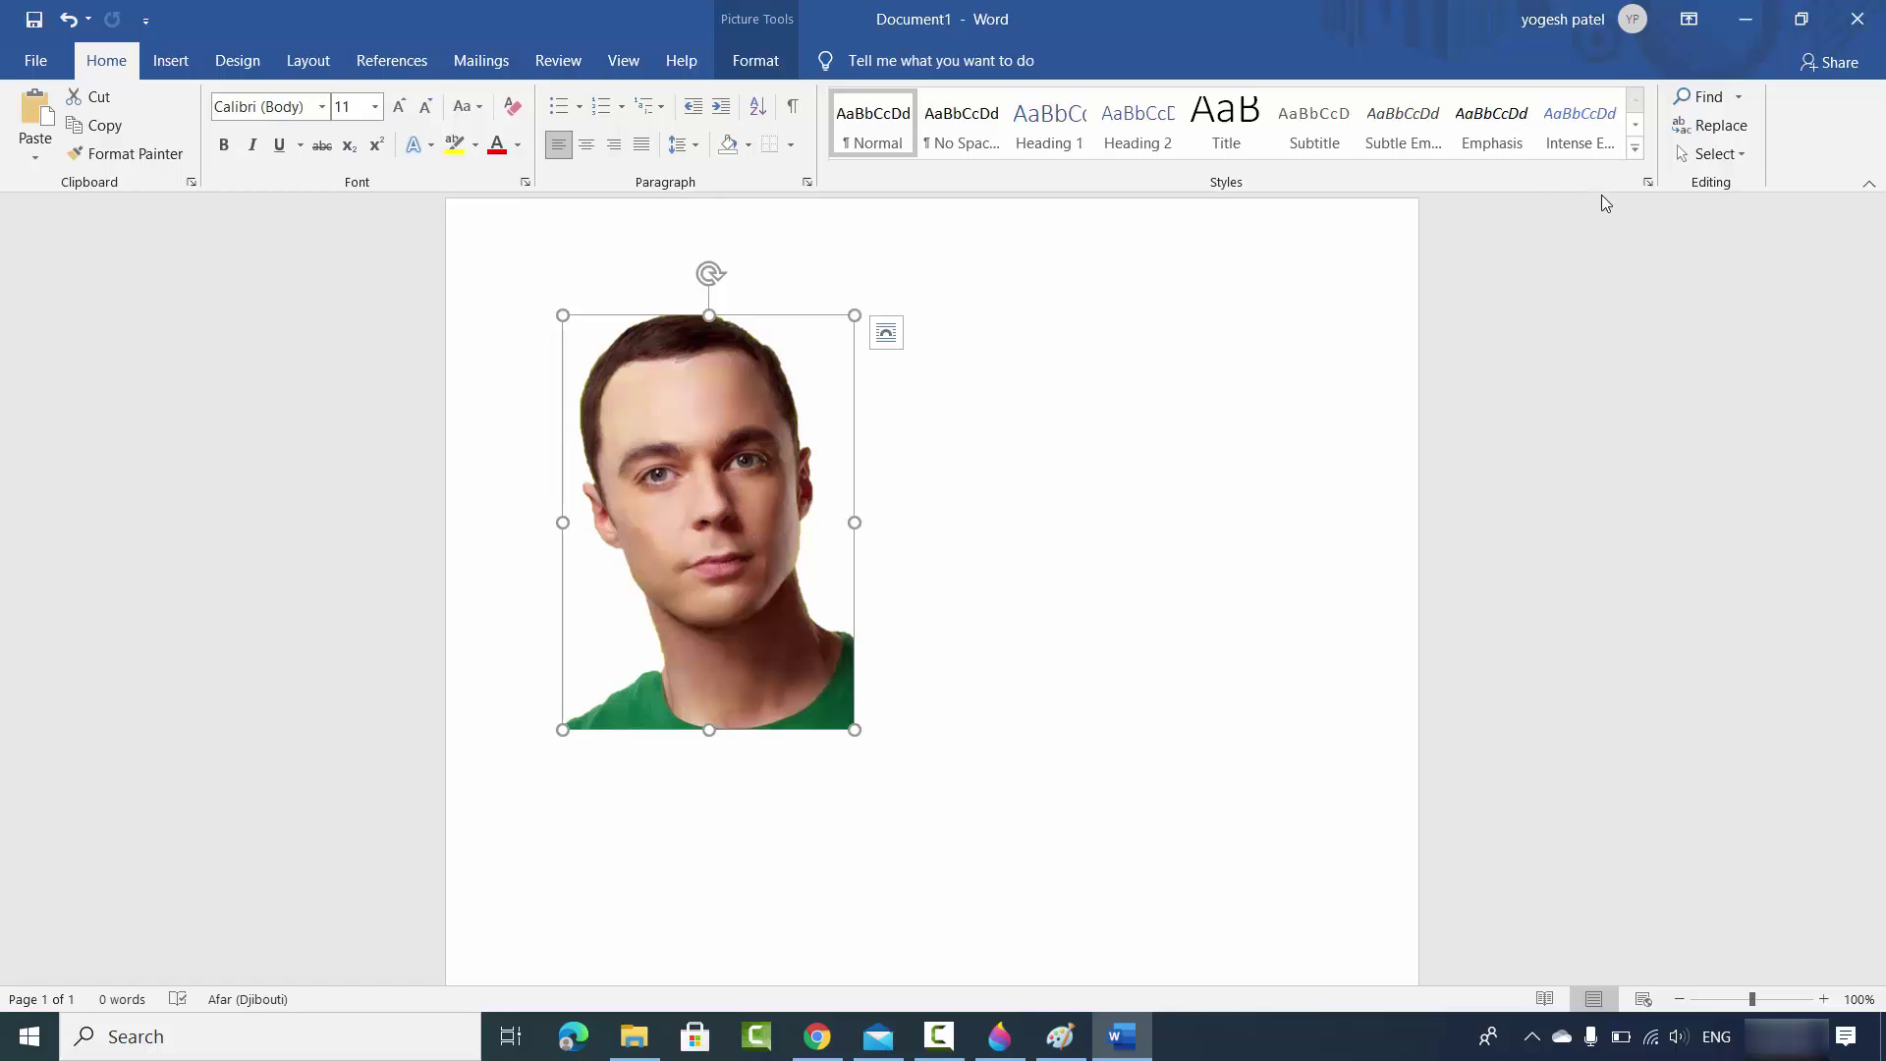
# Step: Return to Paint 3D, nudge the cut-out face right, and copy it
pyautogui.click(1740, 25)
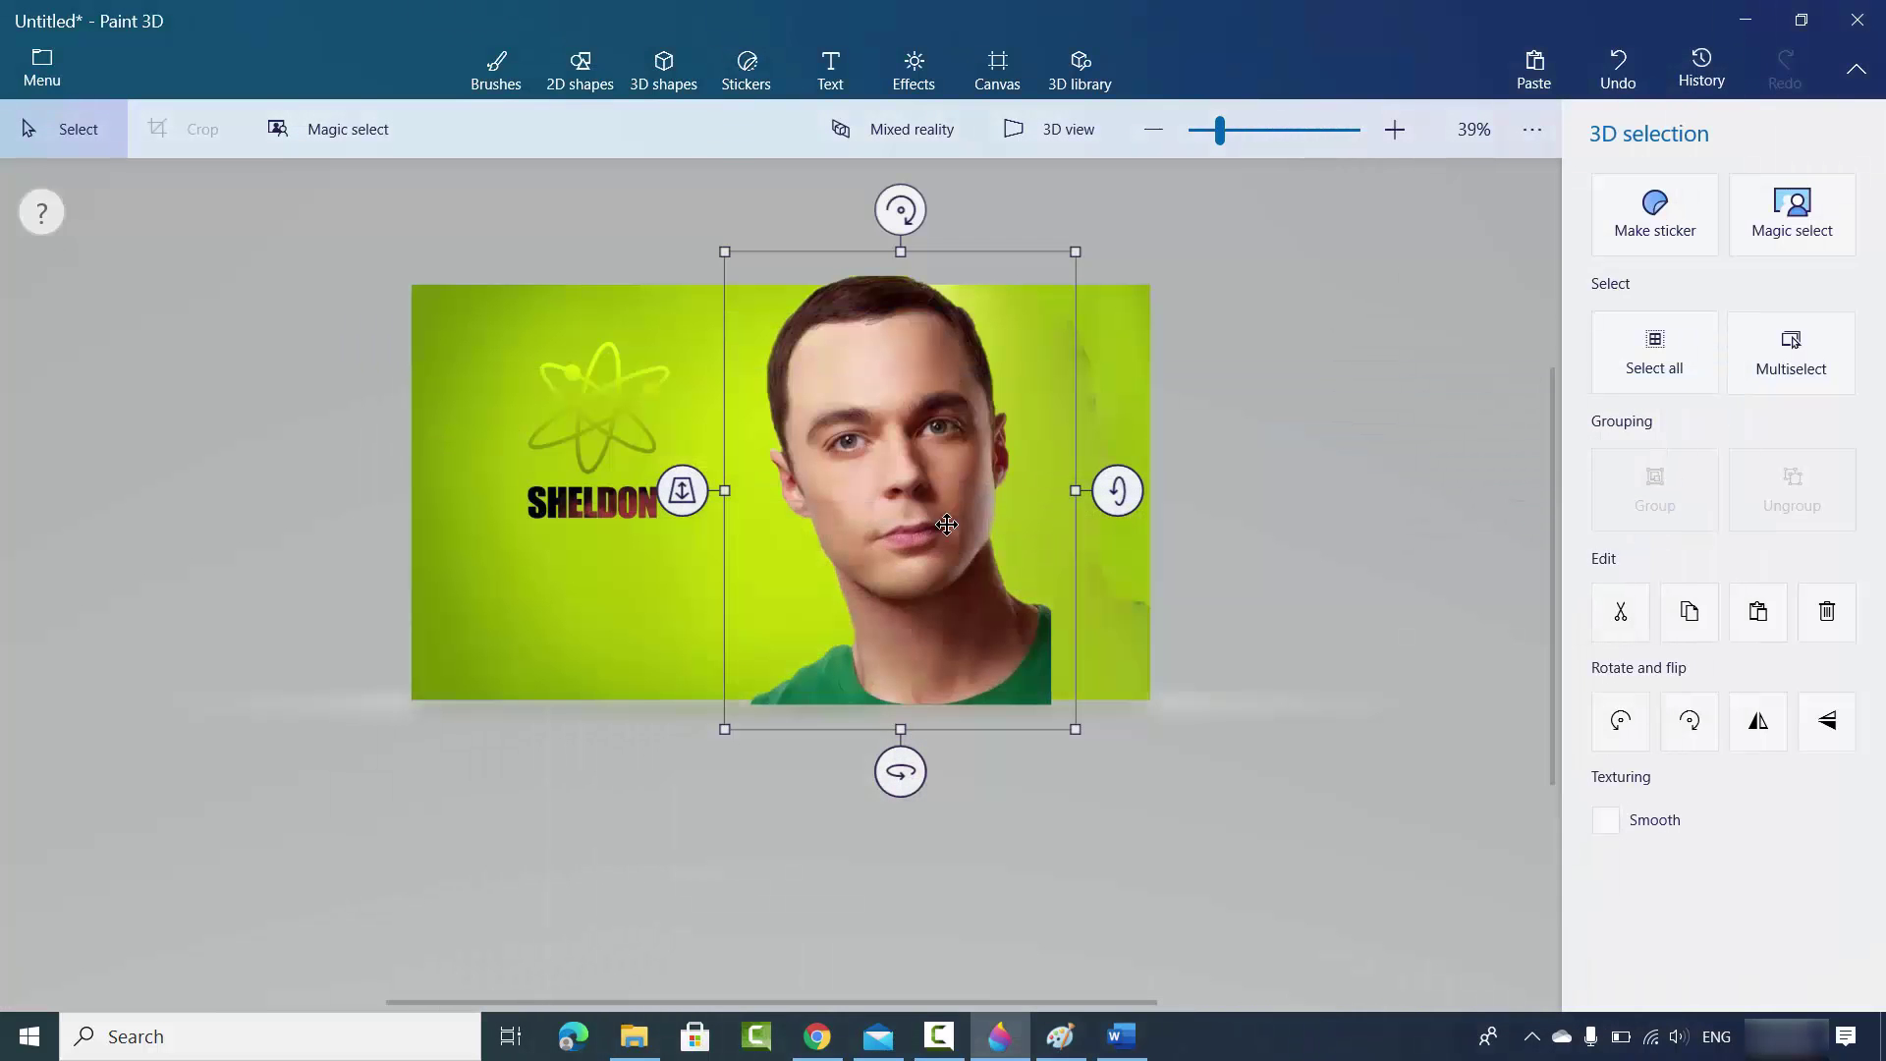
pyautogui.moveTo(866, 462); pyautogui.dragTo(885, 471)
pyautogui.rightClick(886, 474)
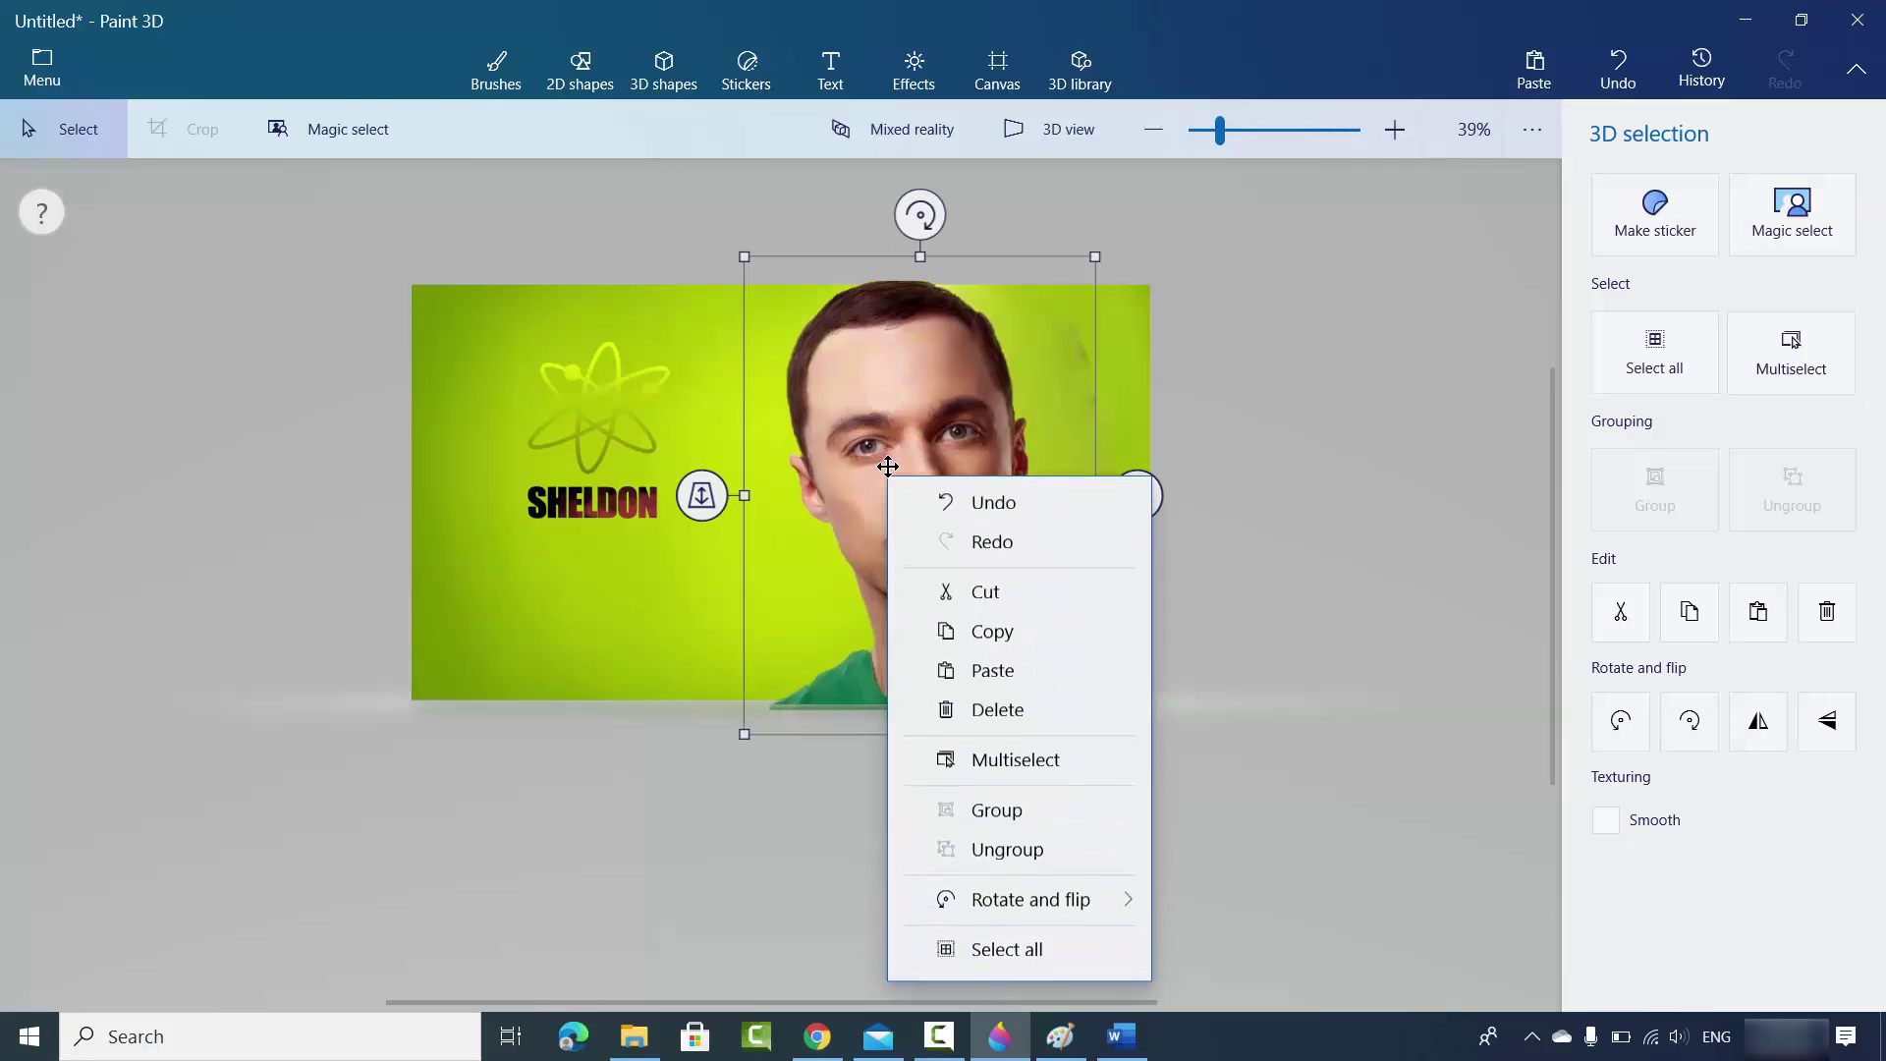
pyautogui.click(980, 636)
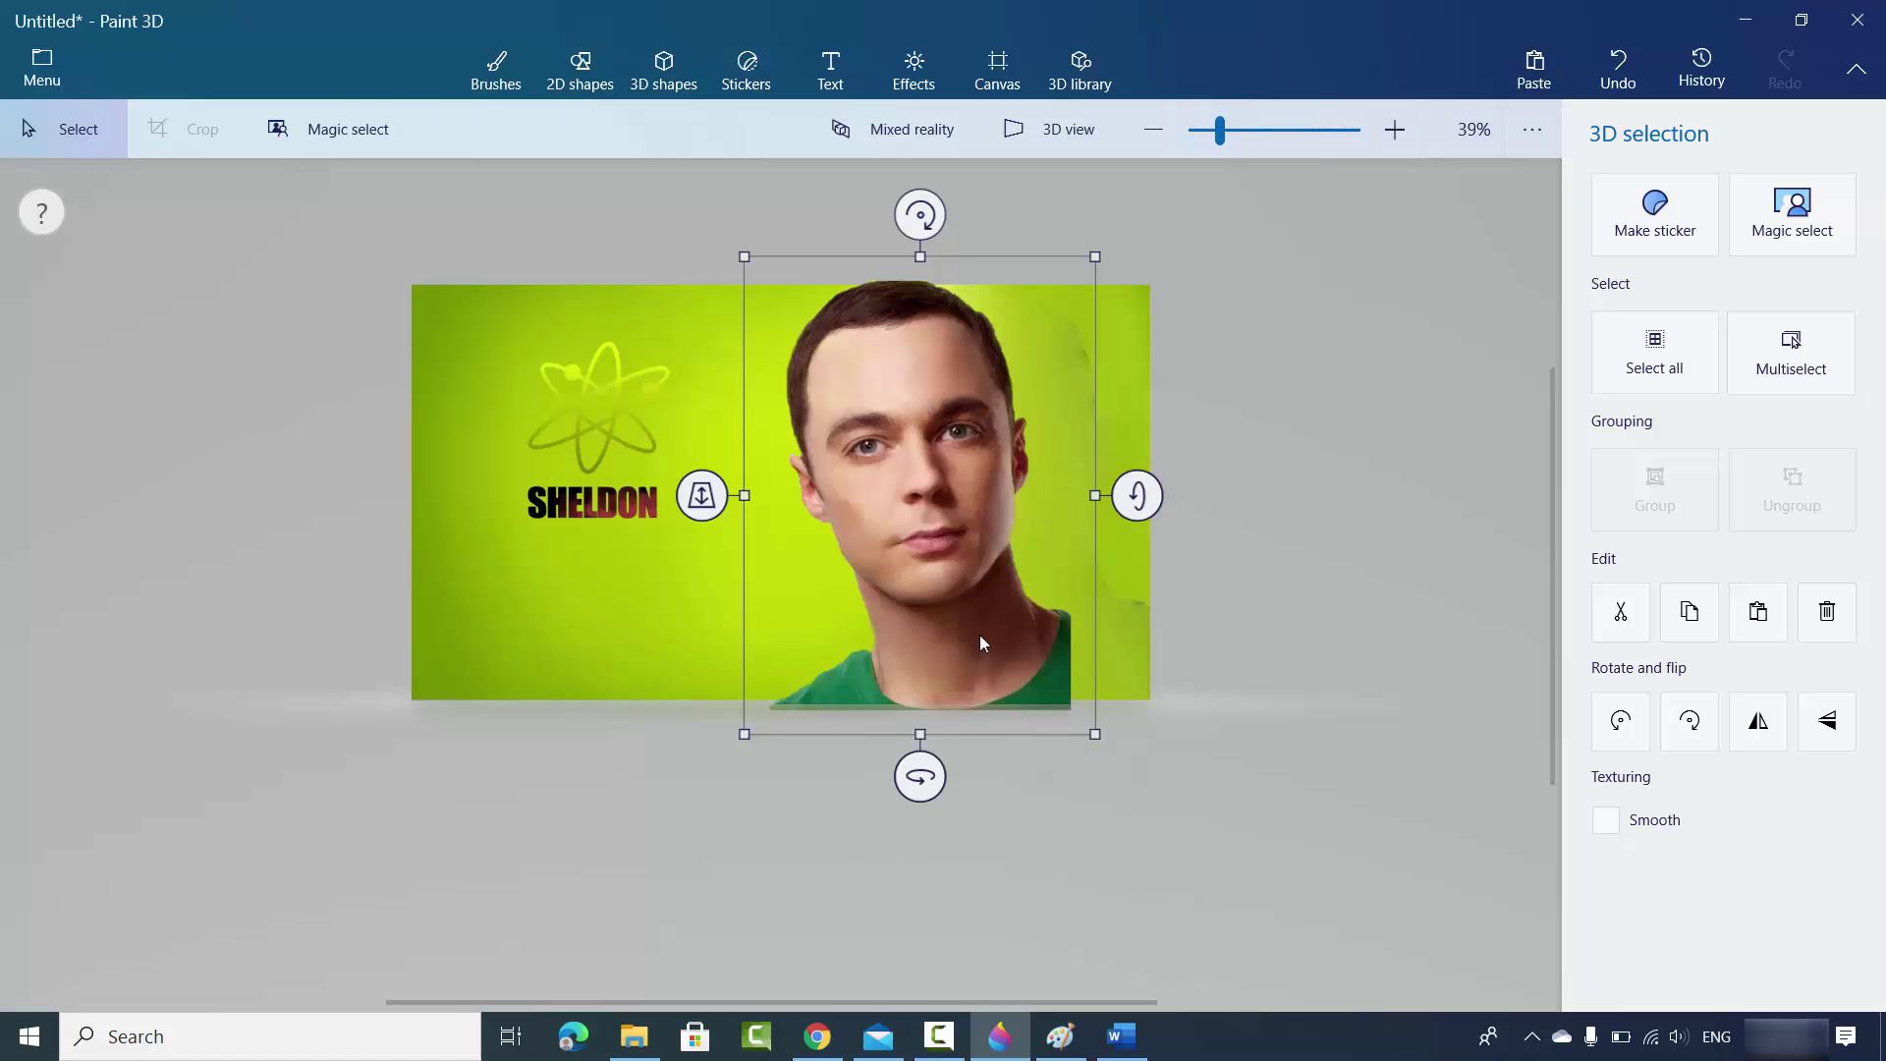
# Step: Start a new Paint 3D canvas, discarding the old picture without saving
pyautogui.click(45, 65)
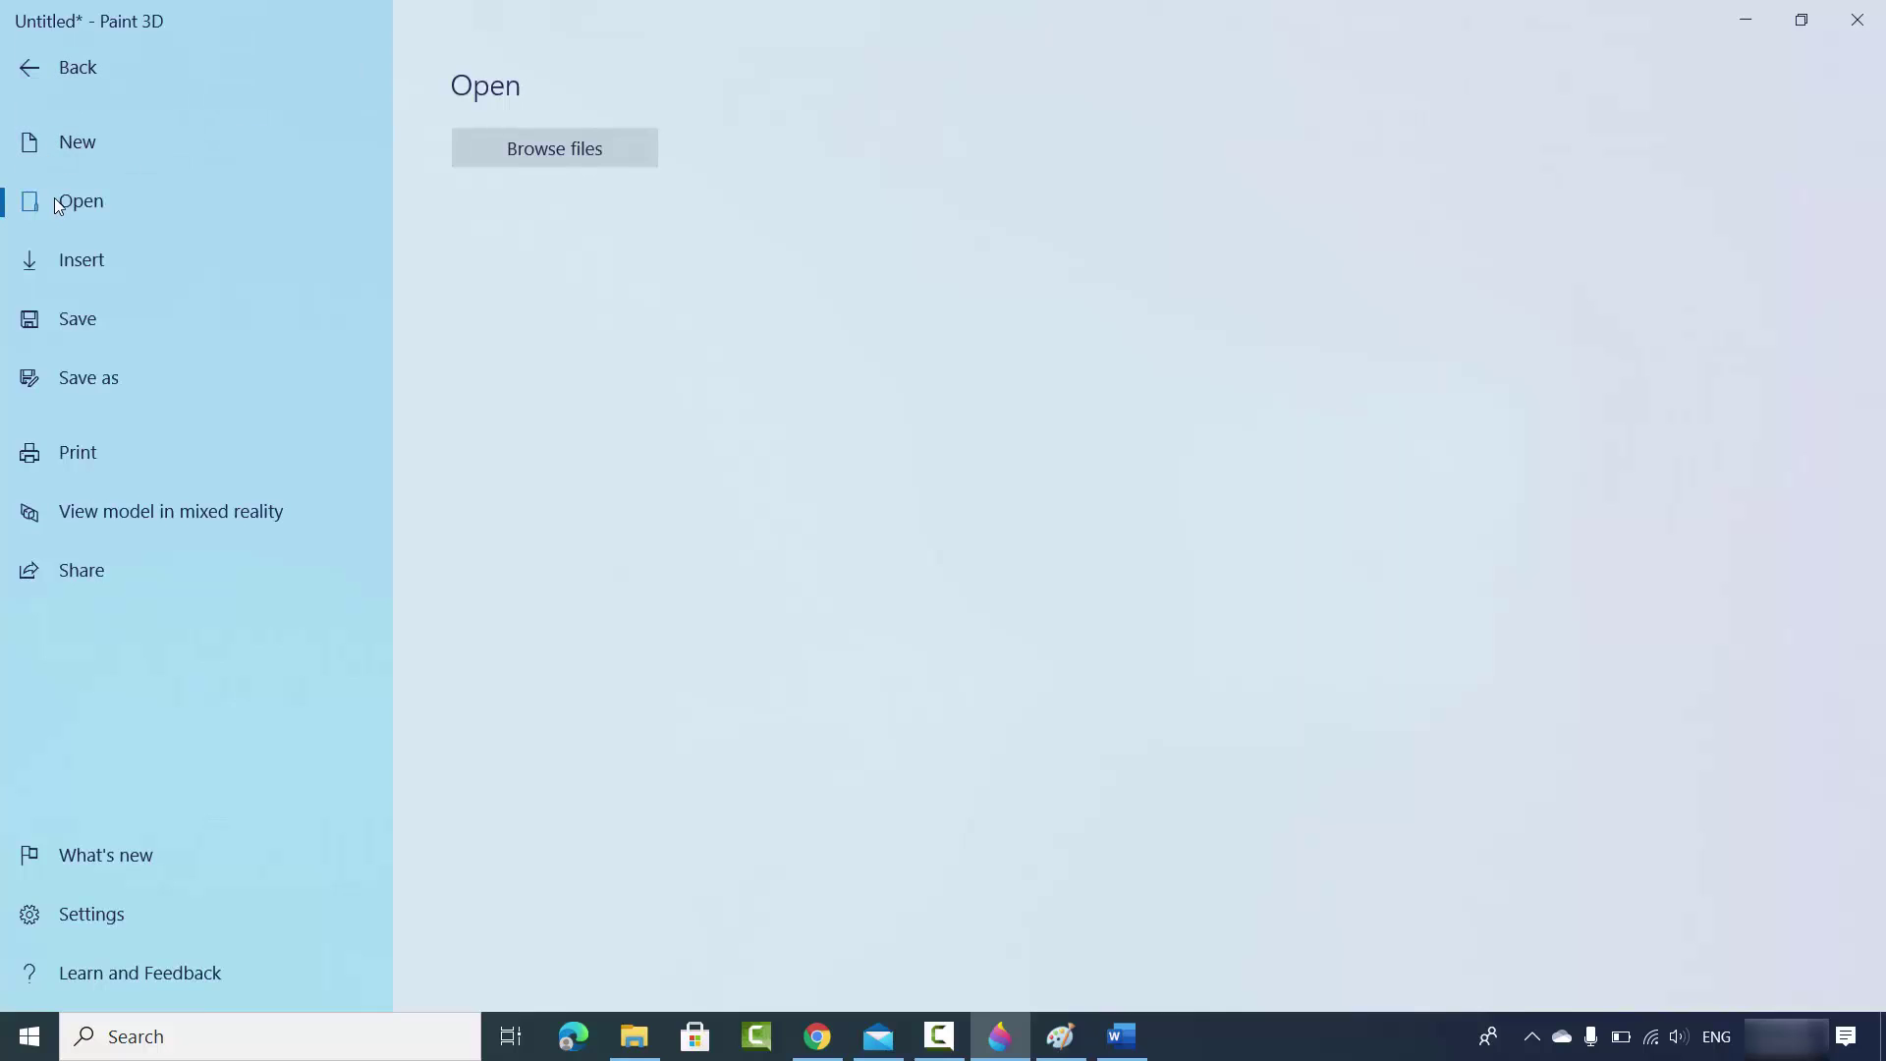
pyautogui.click(75, 146)
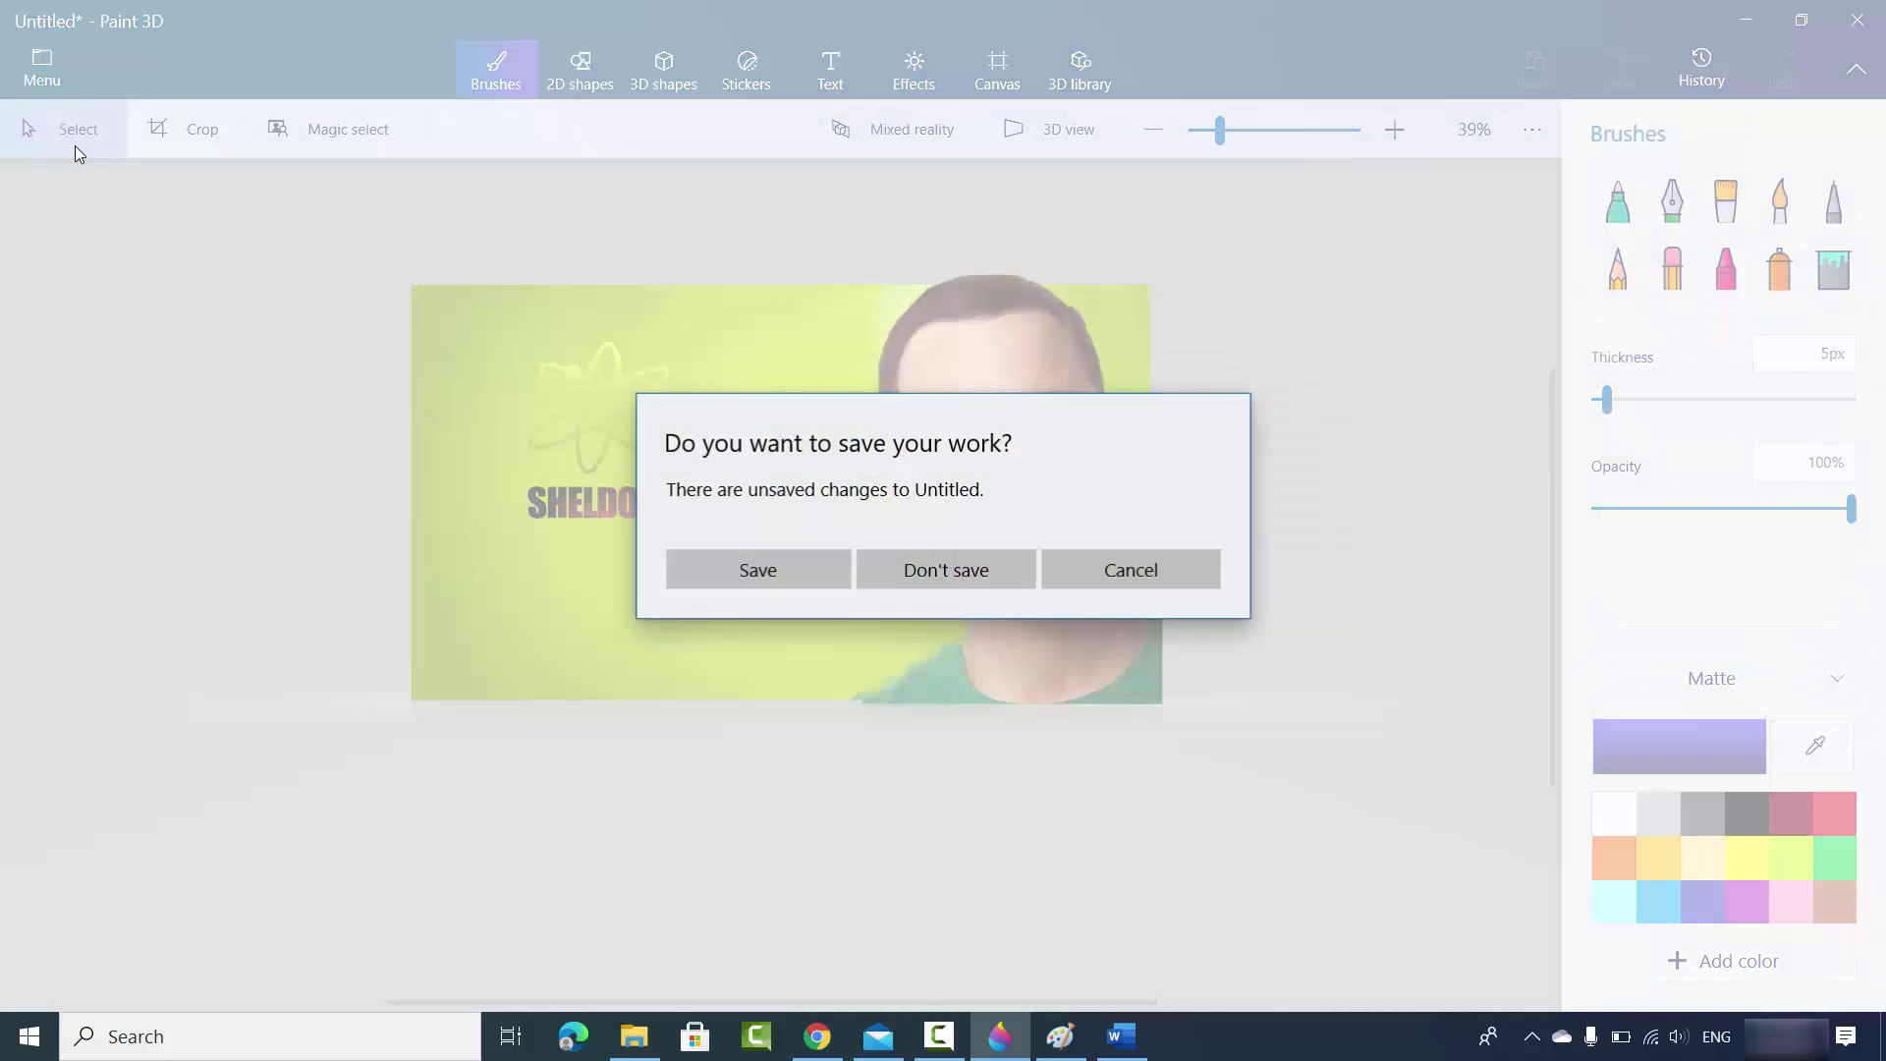
pyautogui.click(931, 574)
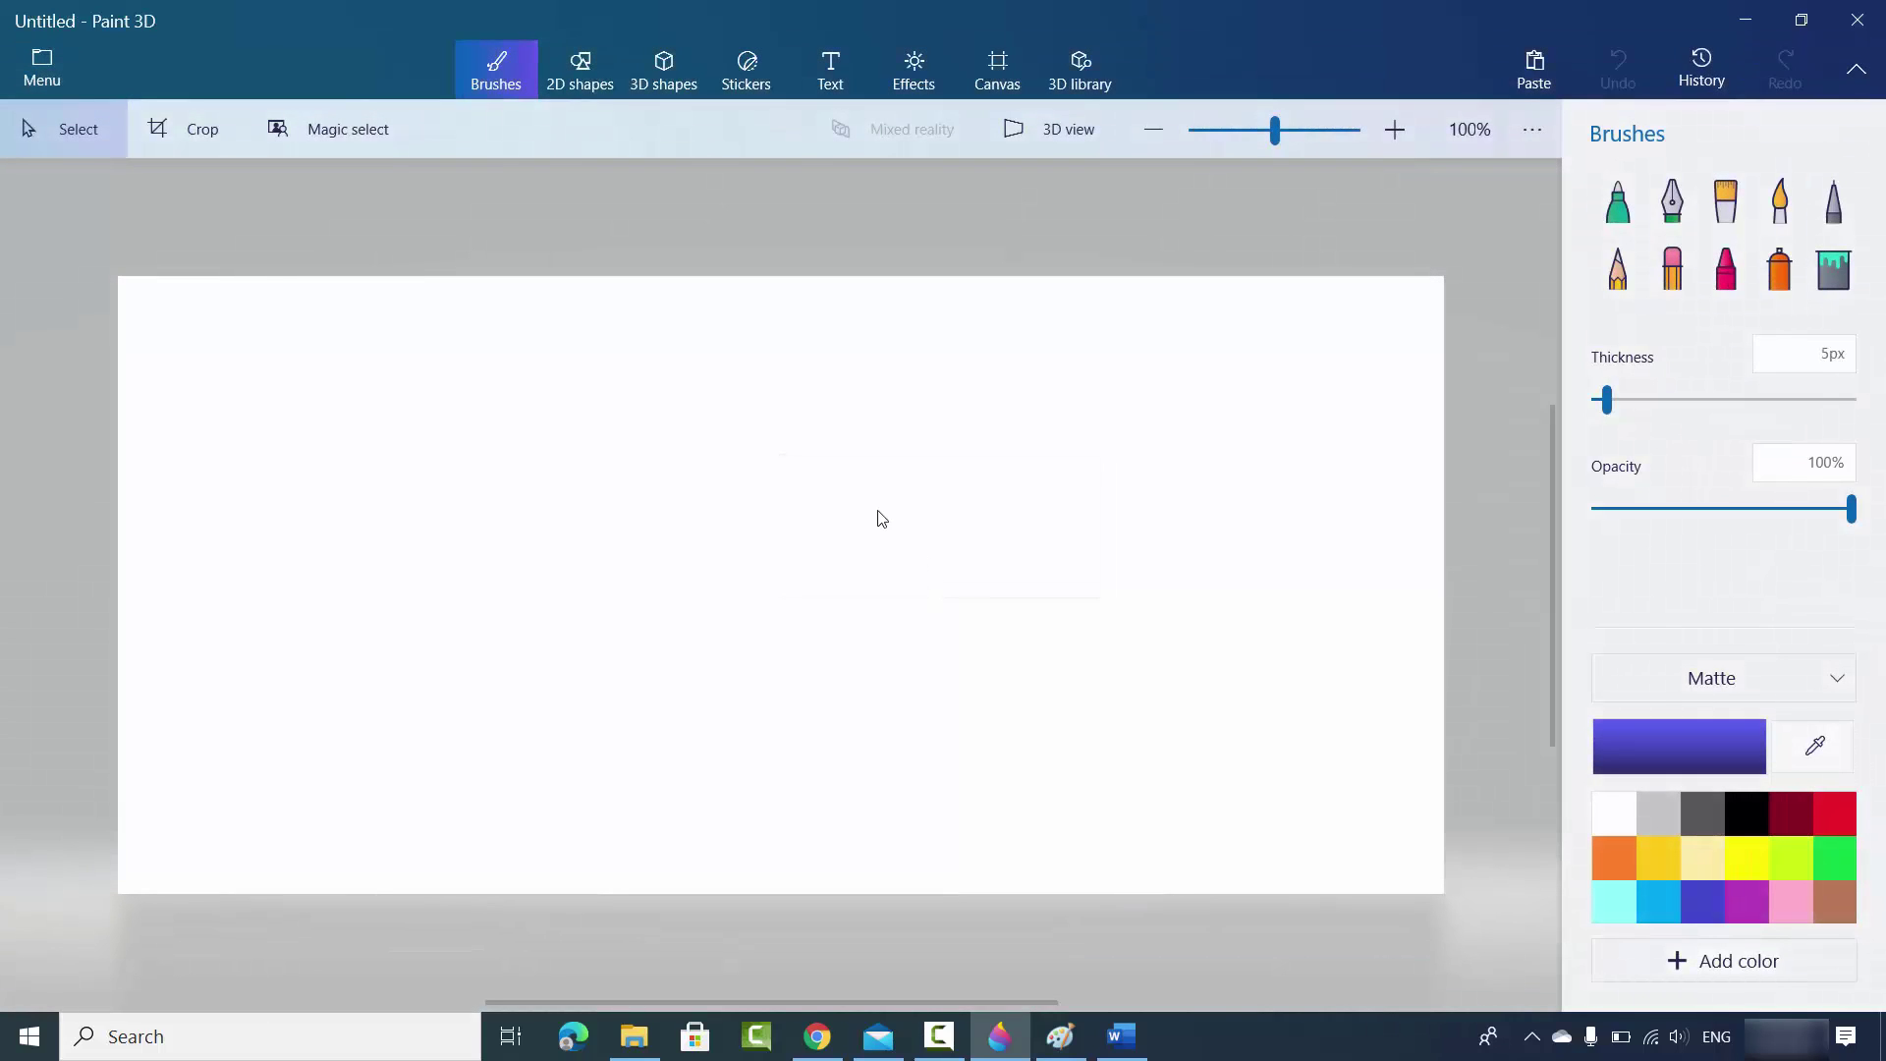
# Step: Paste the copied face onto the blank canvas, shrink it to fit the height and centre it
pyautogui.rightClick(877, 519)
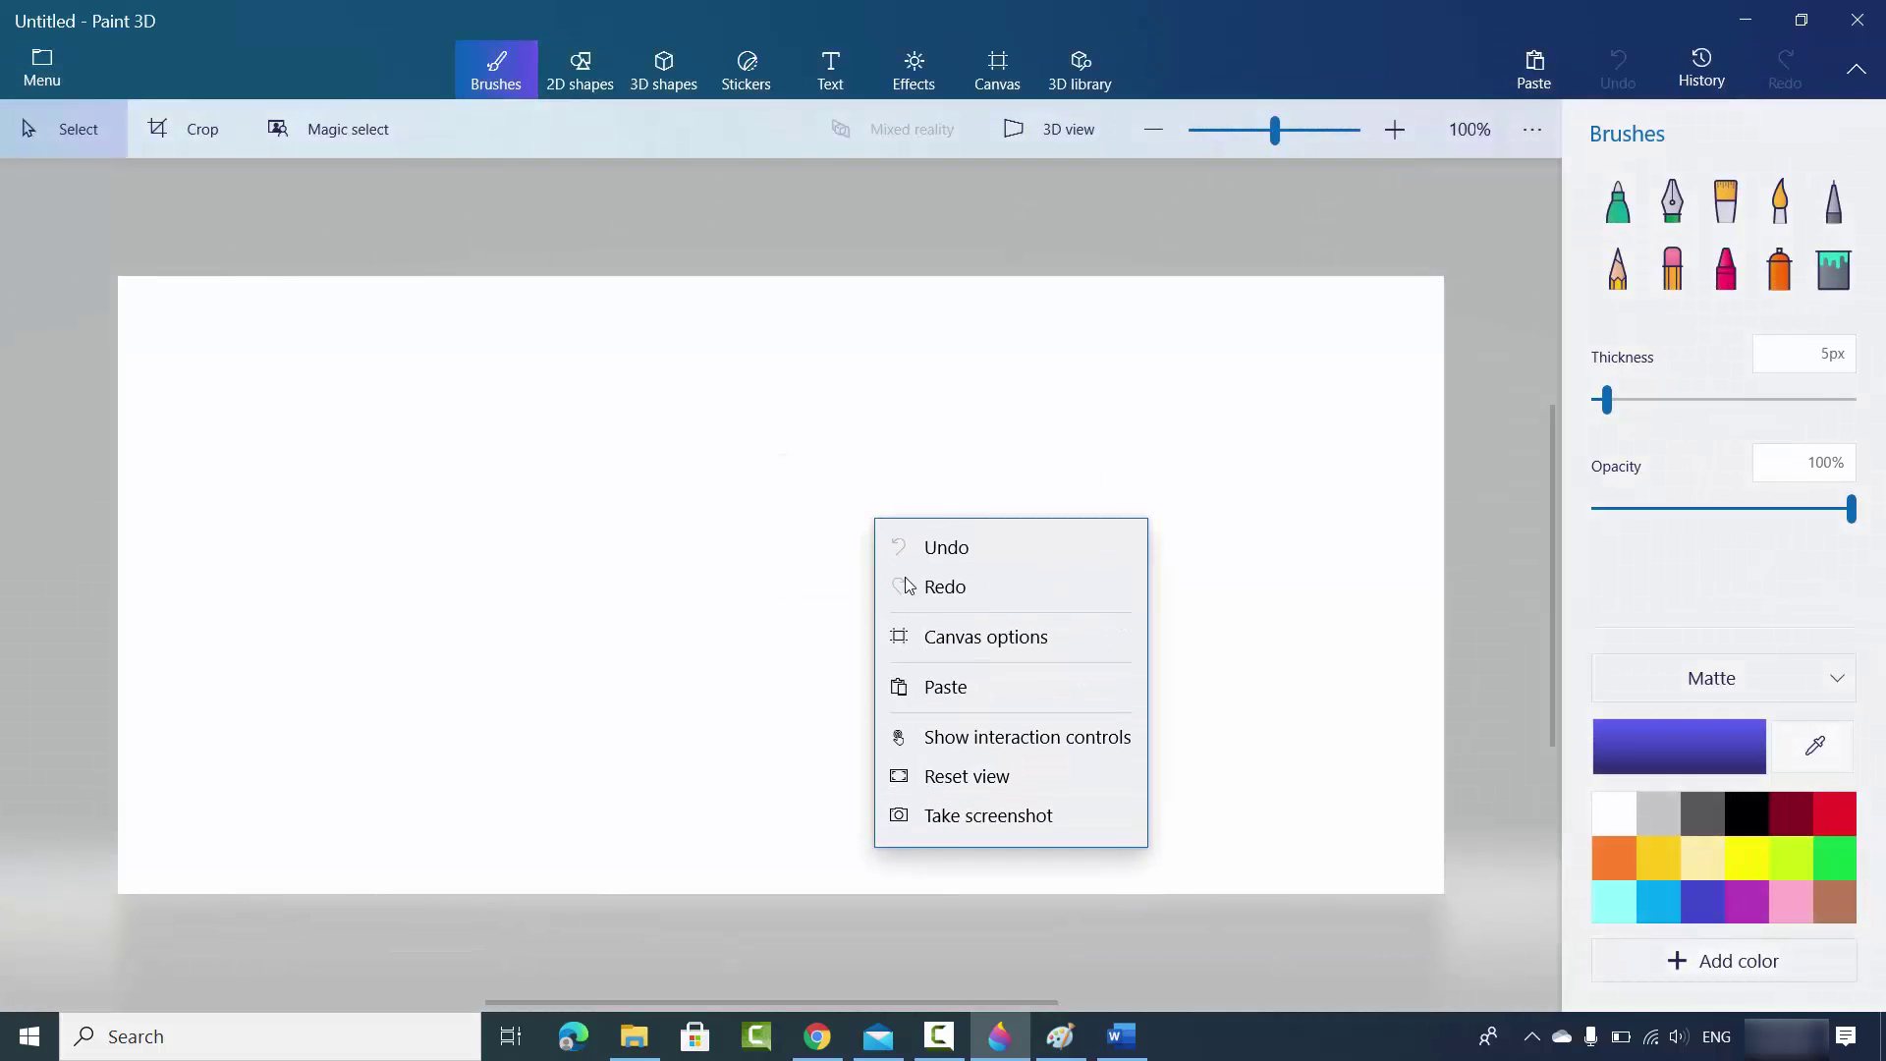
pyautogui.click(943, 687)
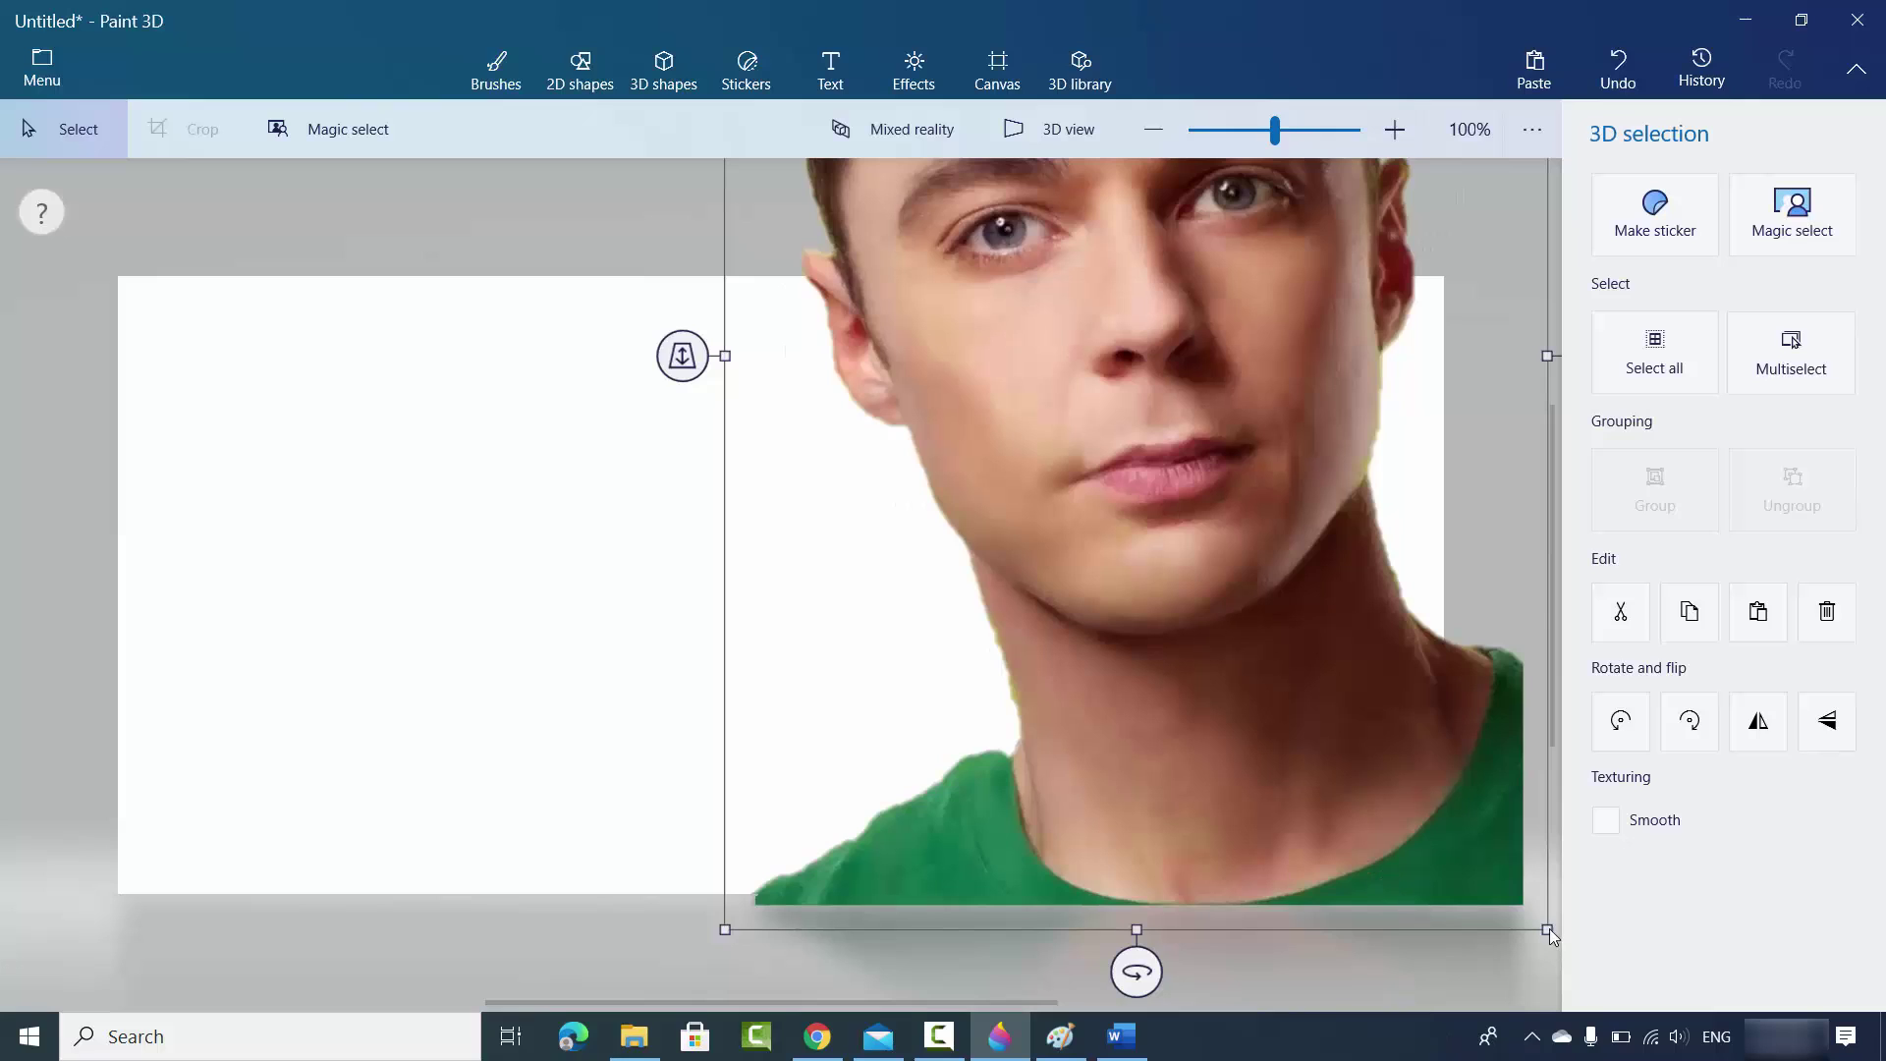
pyautogui.moveTo(1549, 929); pyautogui.dragTo(1200, 724)
pyautogui.moveTo(835, 636); pyautogui.dragTo(849, 816)
pyautogui.moveTo(1120, 180); pyautogui.dragTo(985, 387)
pyautogui.moveTo(787, 530); pyautogui.dragTo(820, 552)
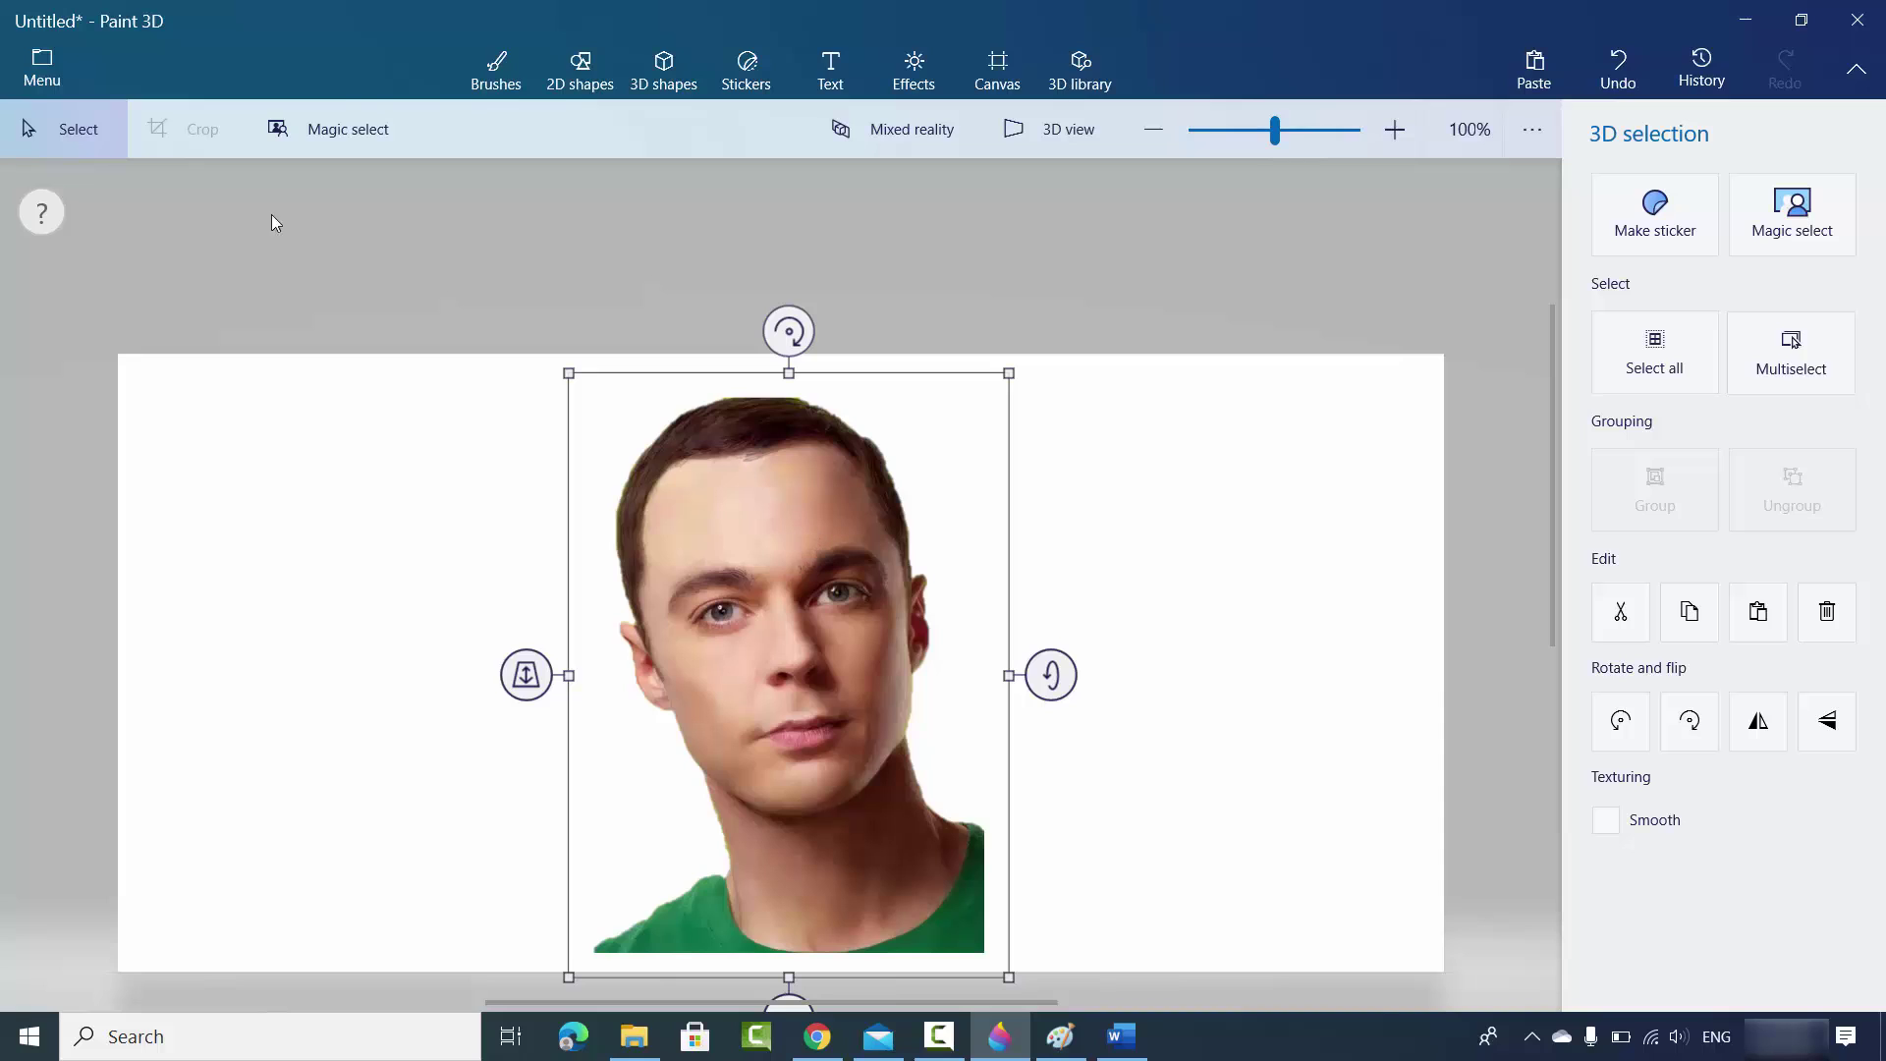
pyautogui.click(43, 78)
# Step: Save a copy as a PNG image with Transparency turned on
pyautogui.click(75, 380)
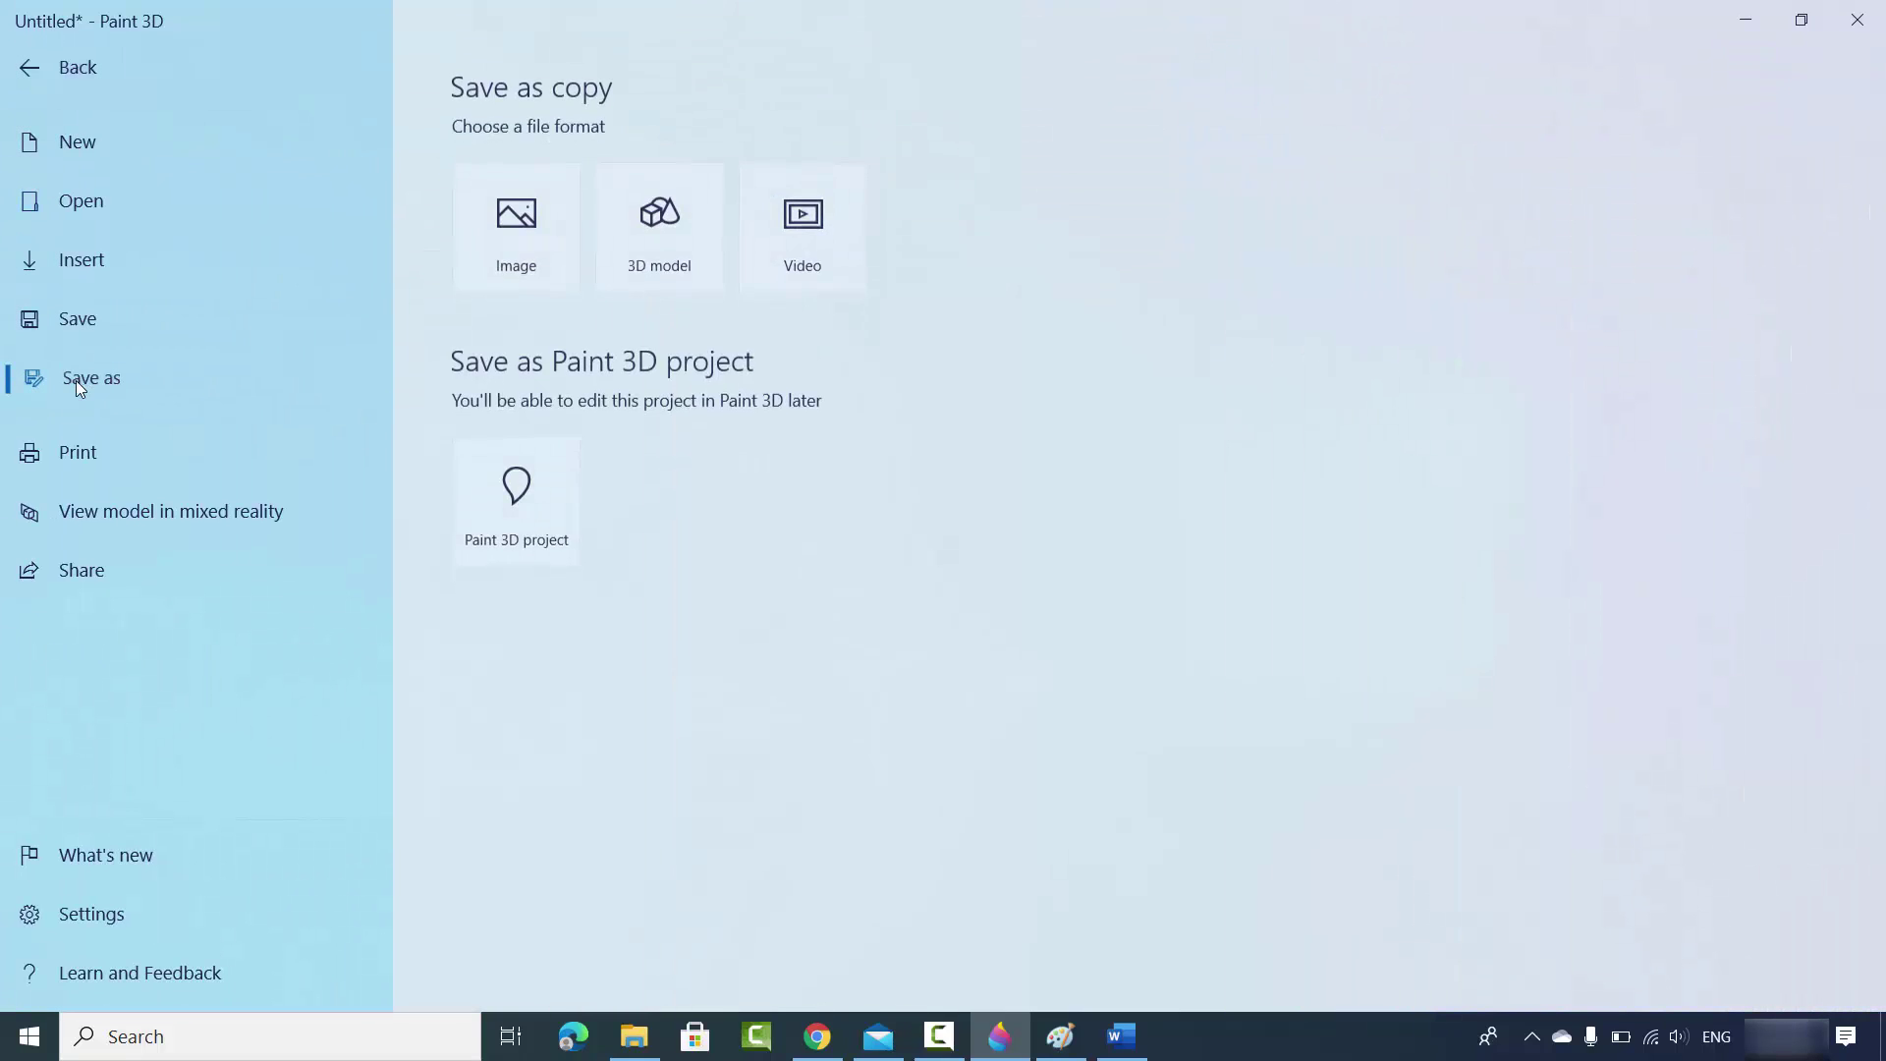
pyautogui.click(529, 233)
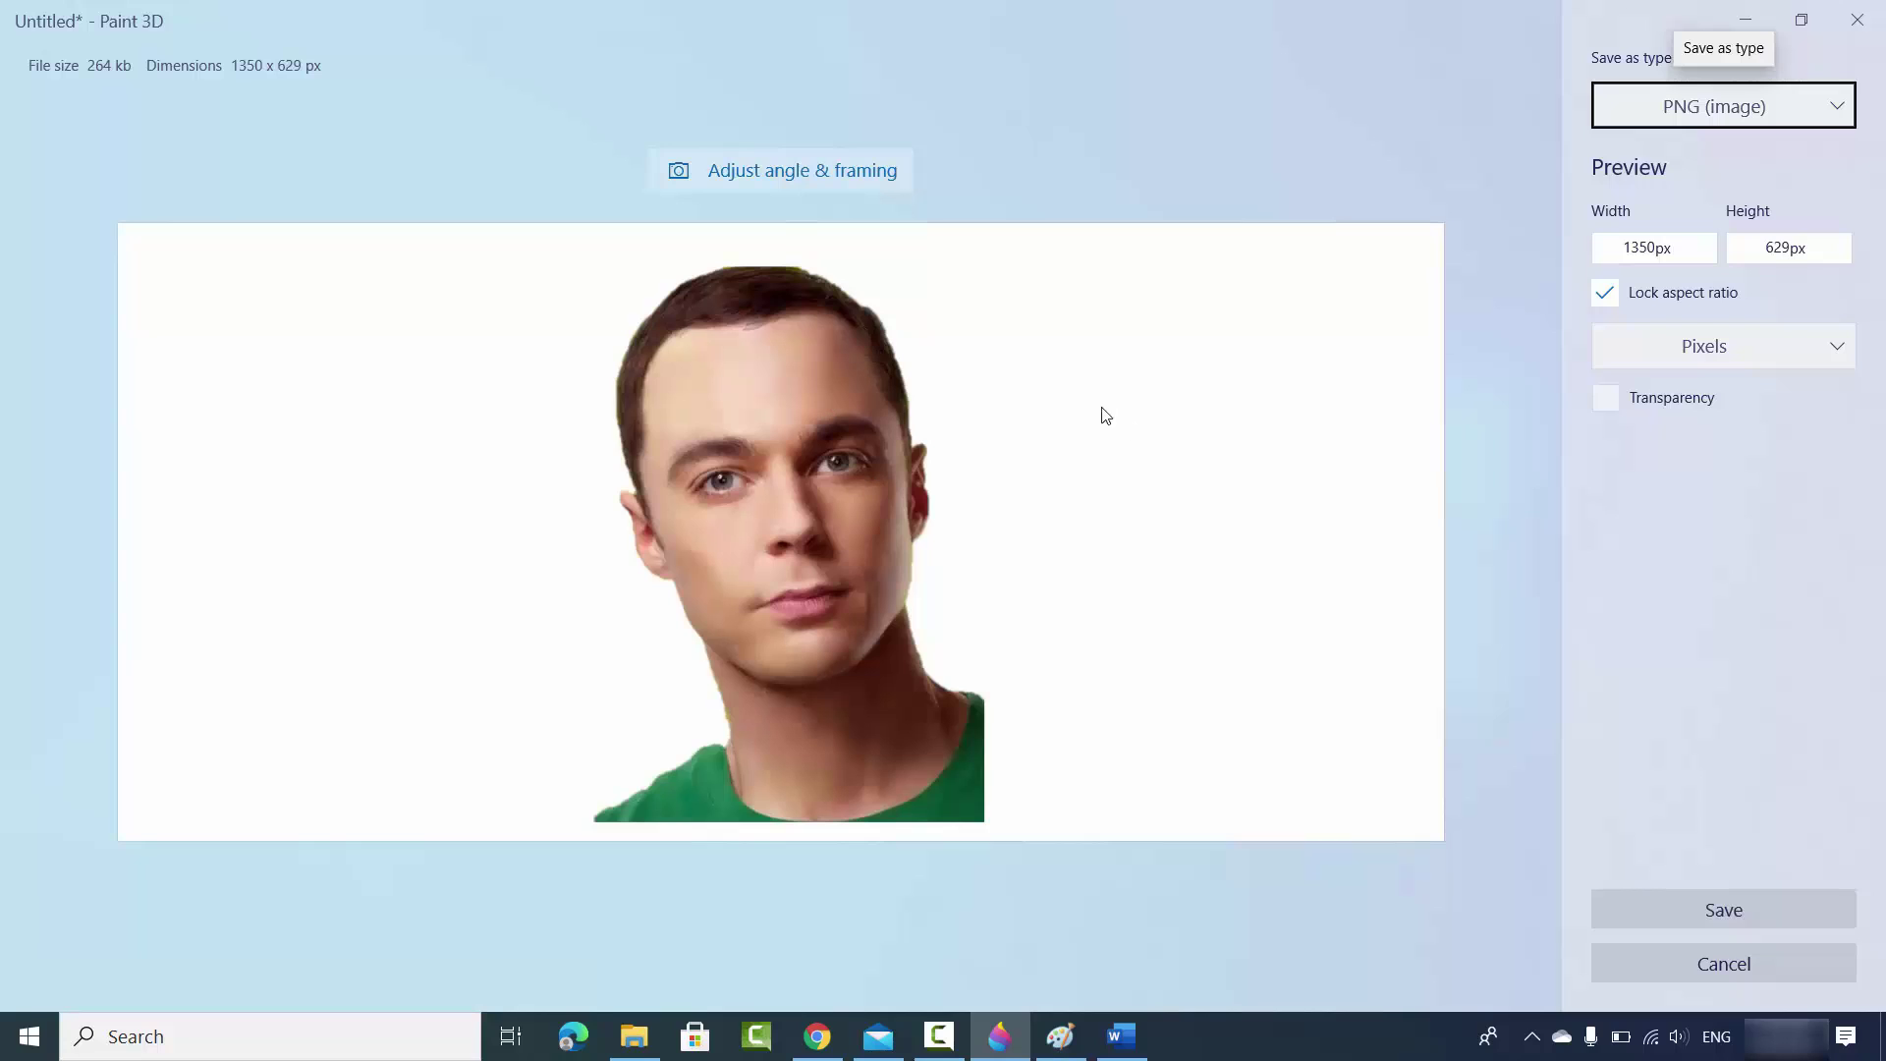
pyautogui.click(1757, 104)
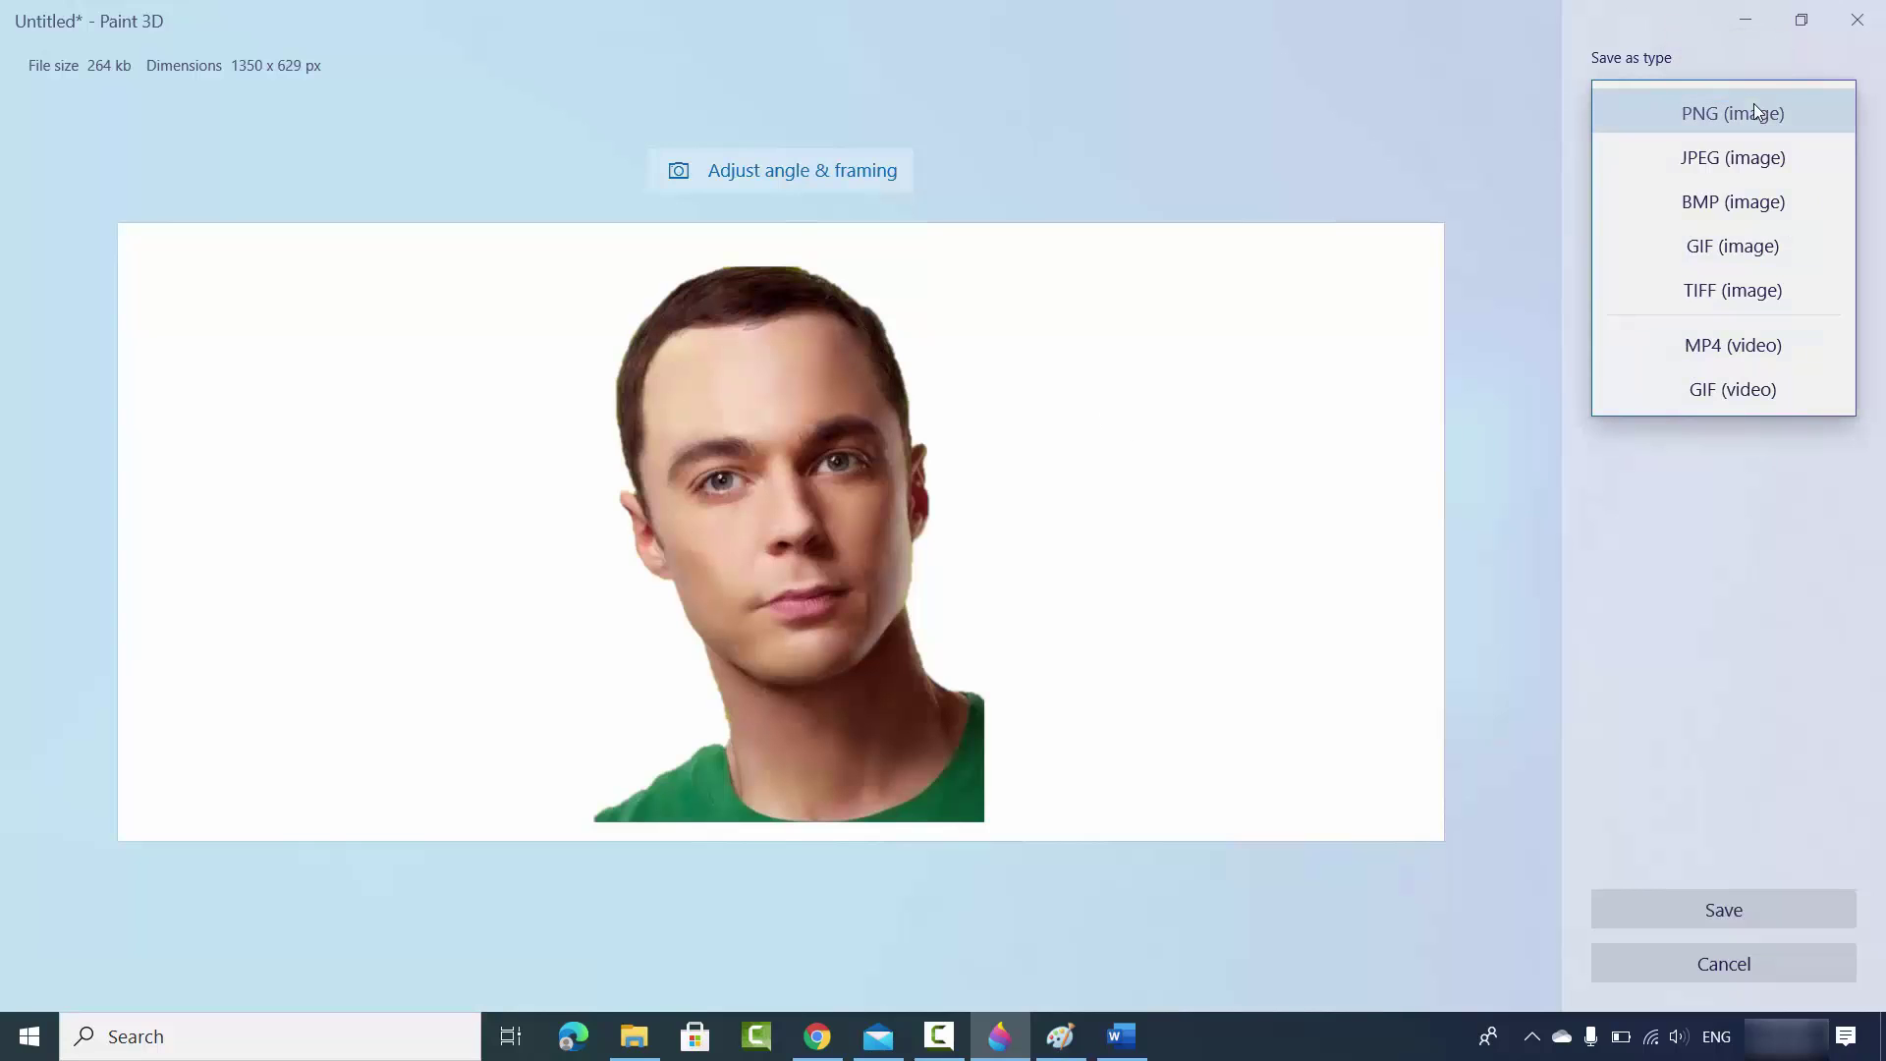
pyautogui.click(1678, 114)
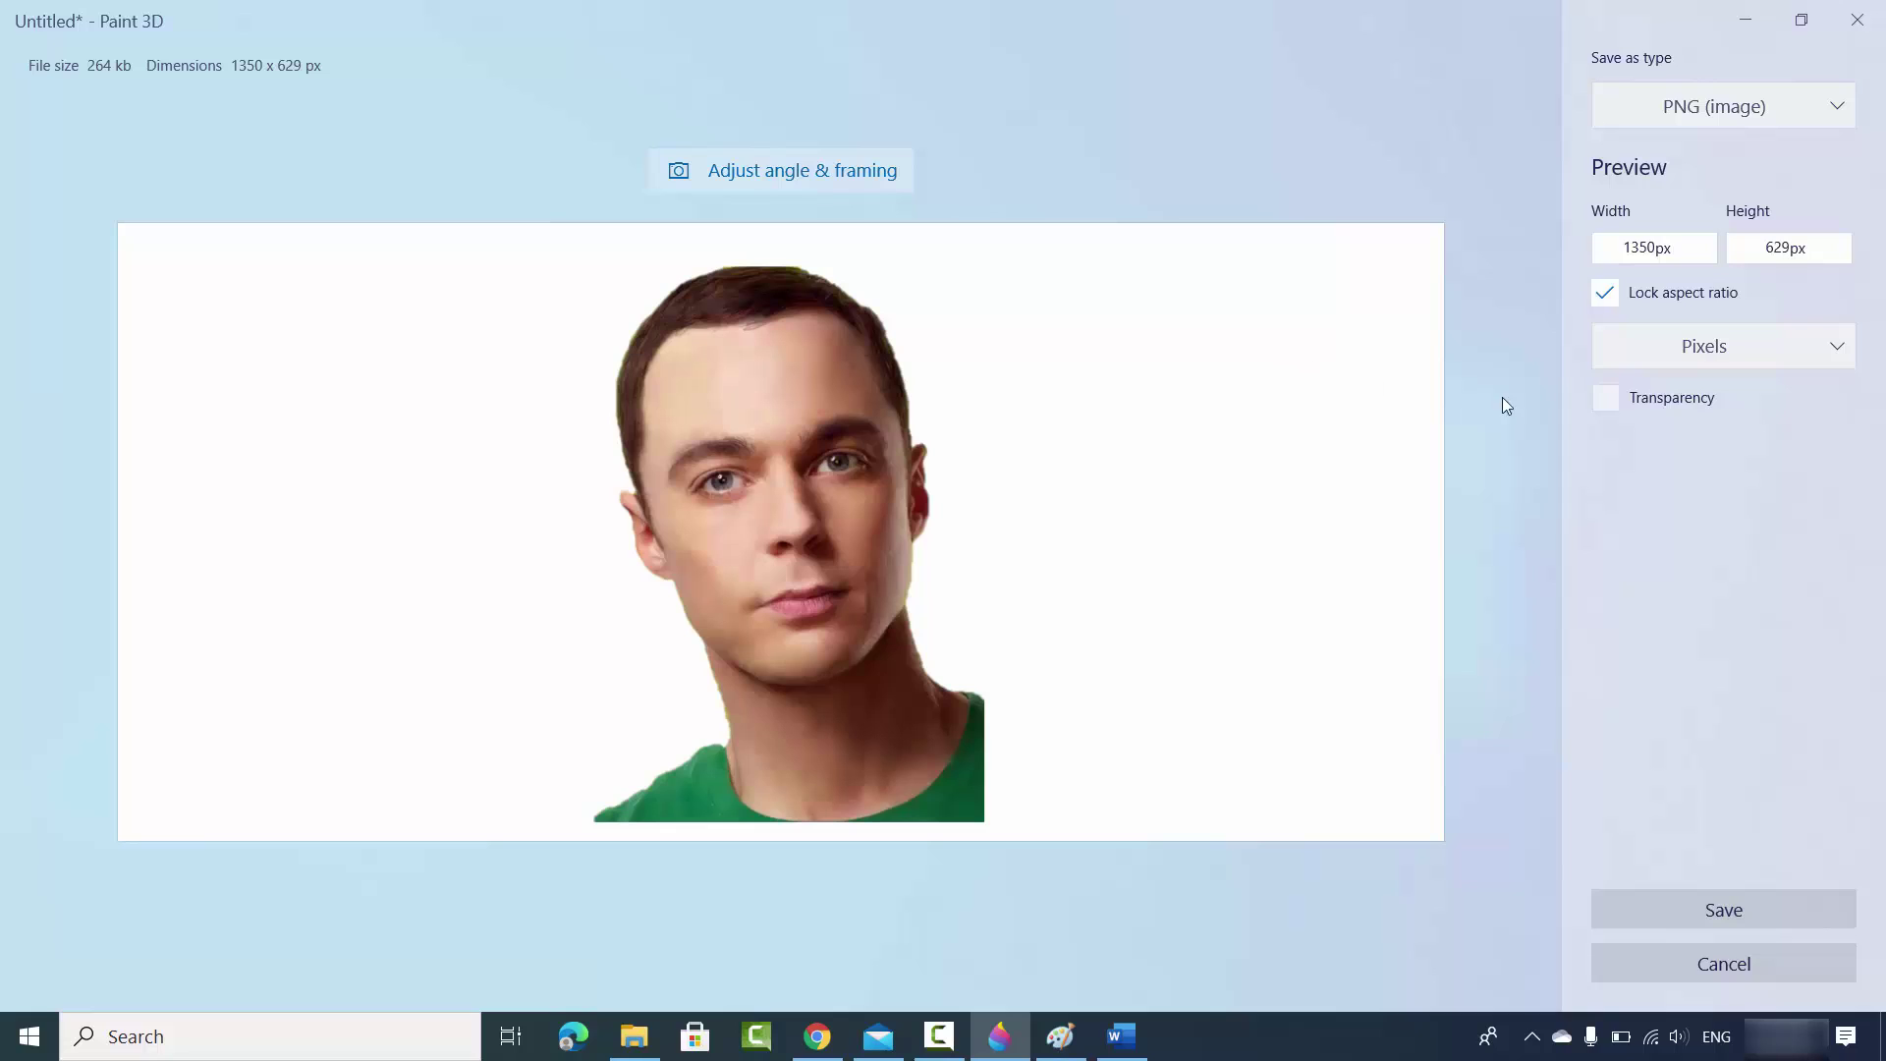
pyautogui.click(1609, 402)
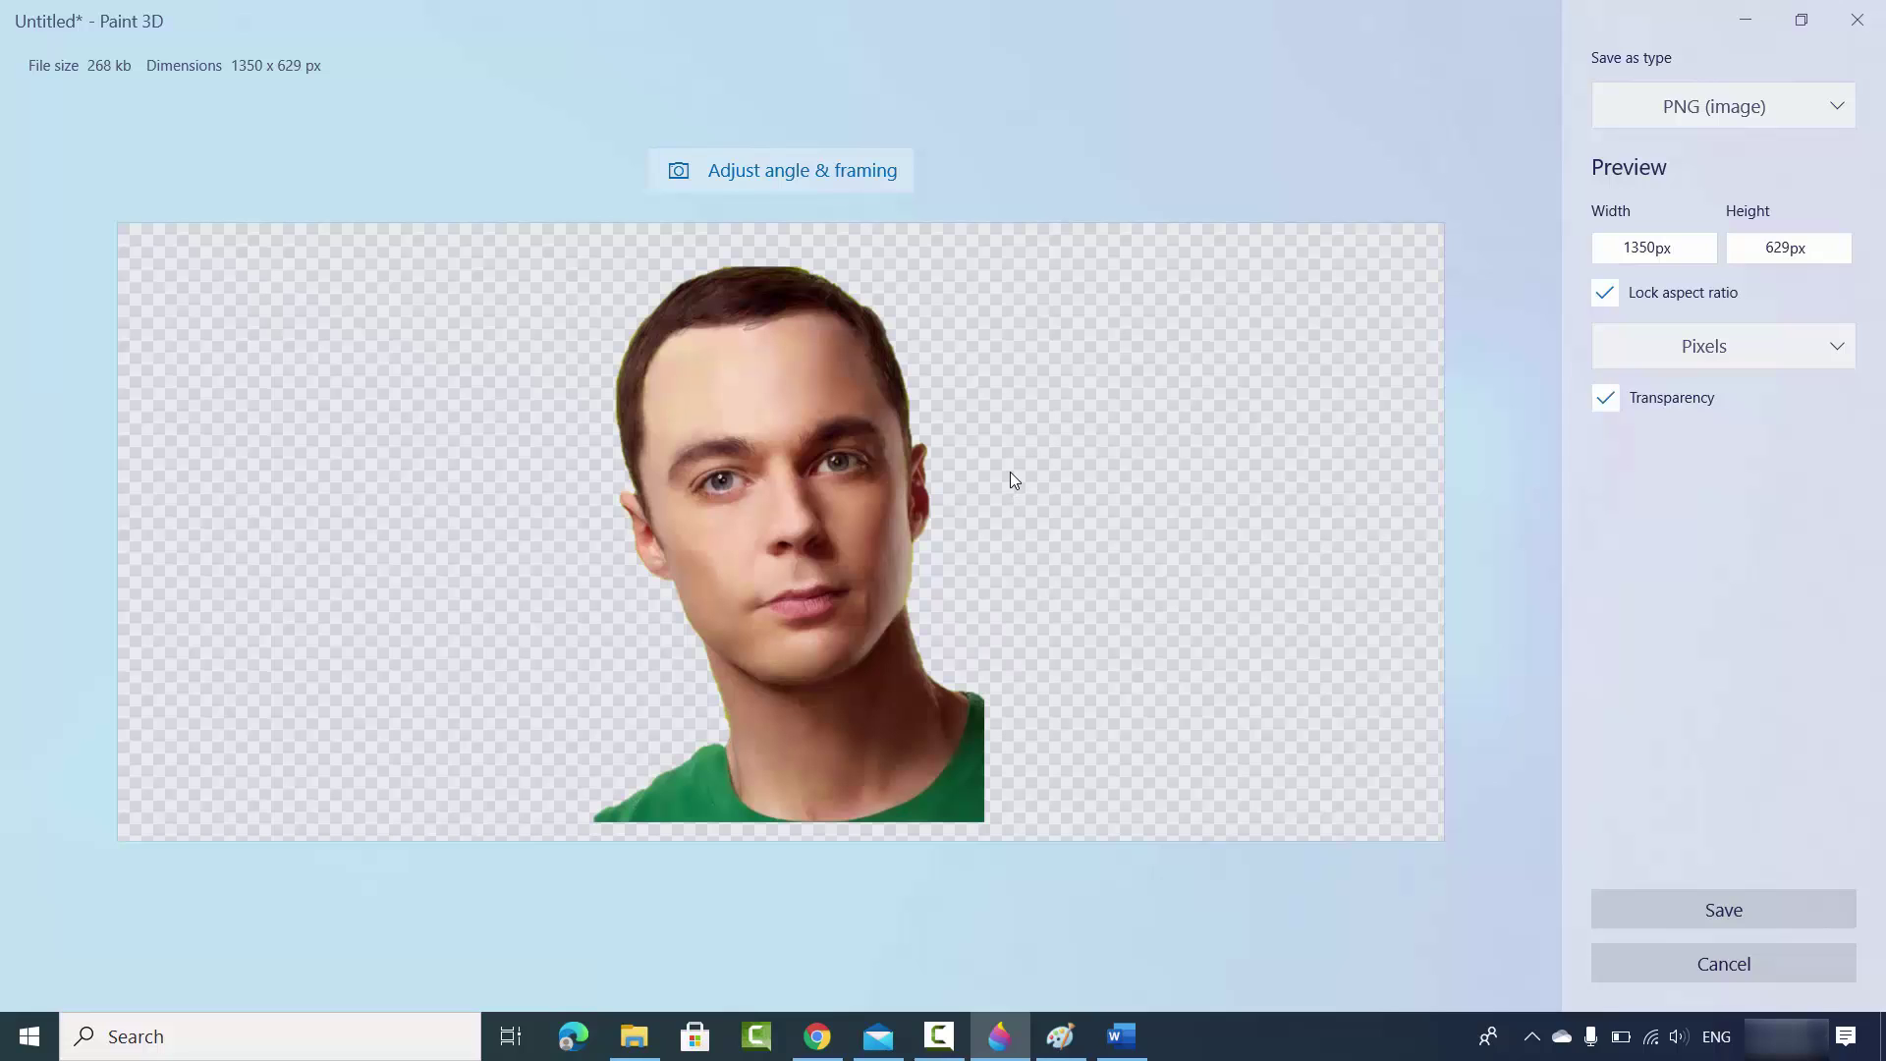
# Step: Save the cutout as 'transparent background sample1' PNG in the smaple folder
pyautogui.click(1684, 917)
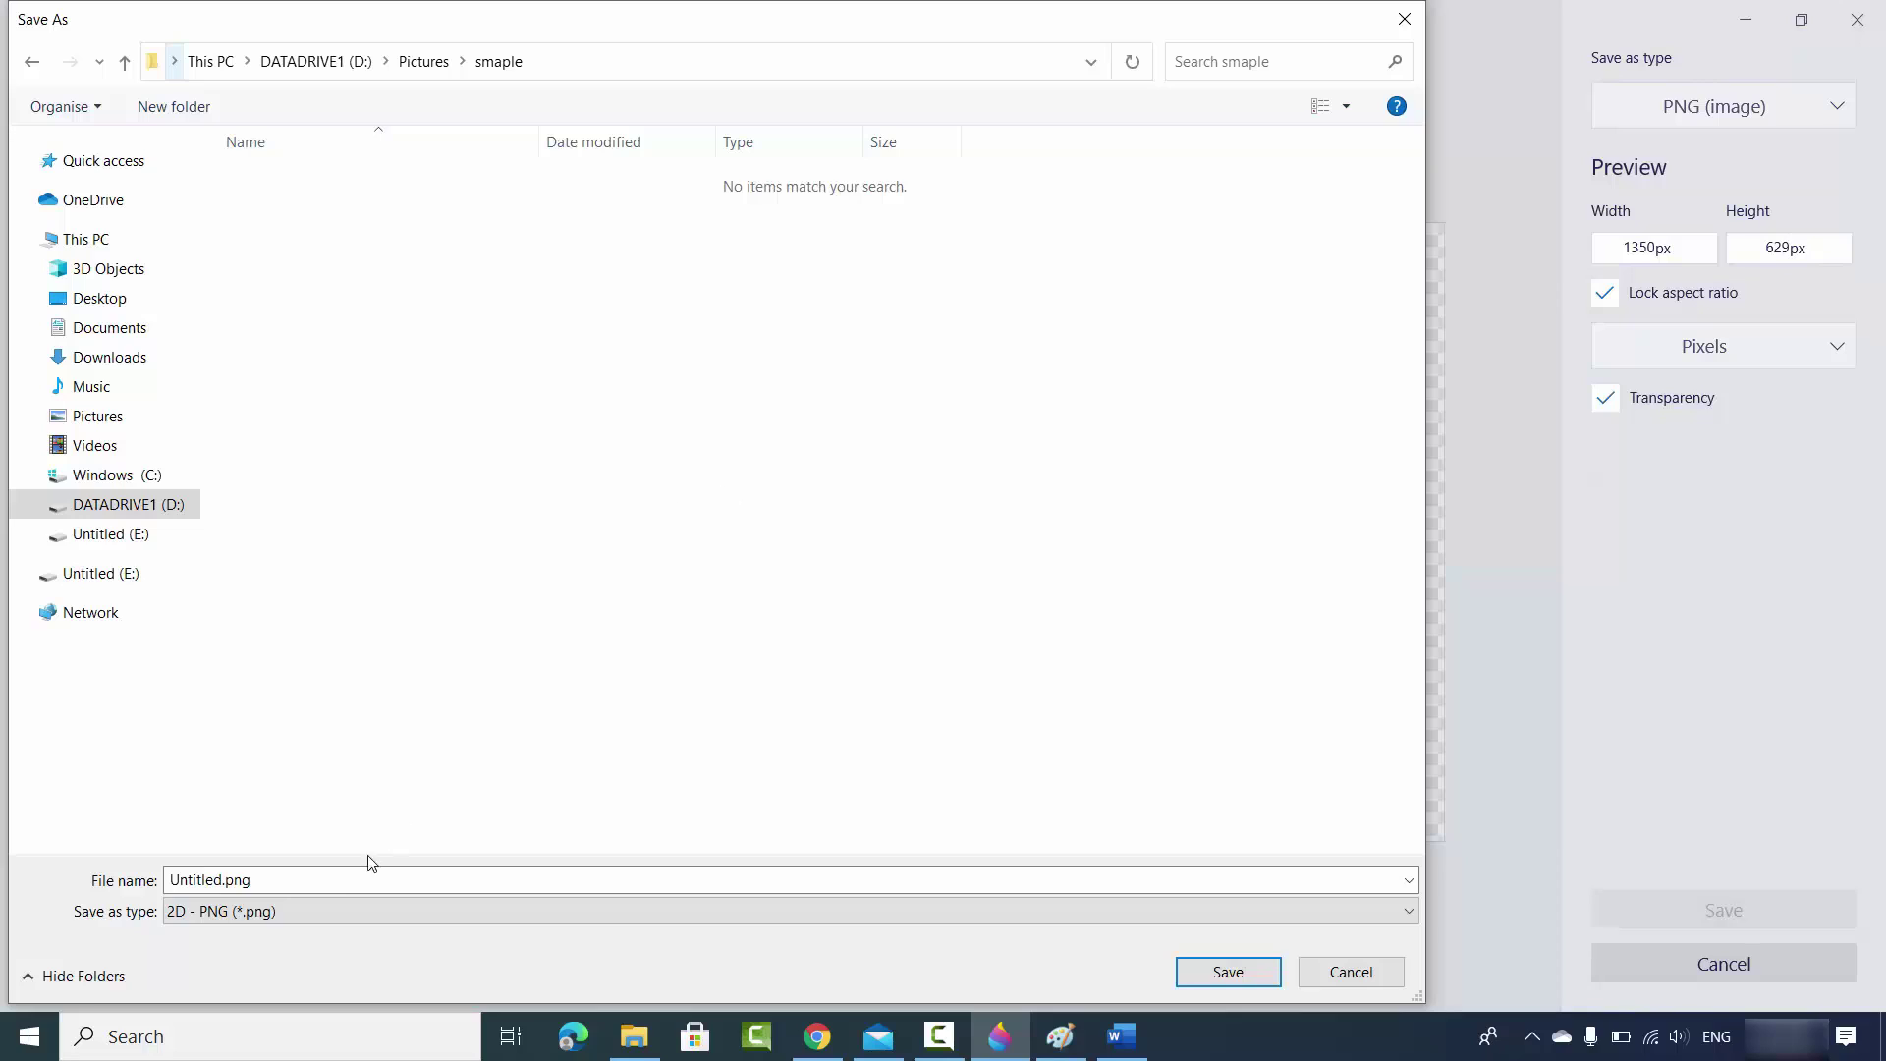
pyautogui.doubleClick(346, 880)
pyautogui.write('transparent background')
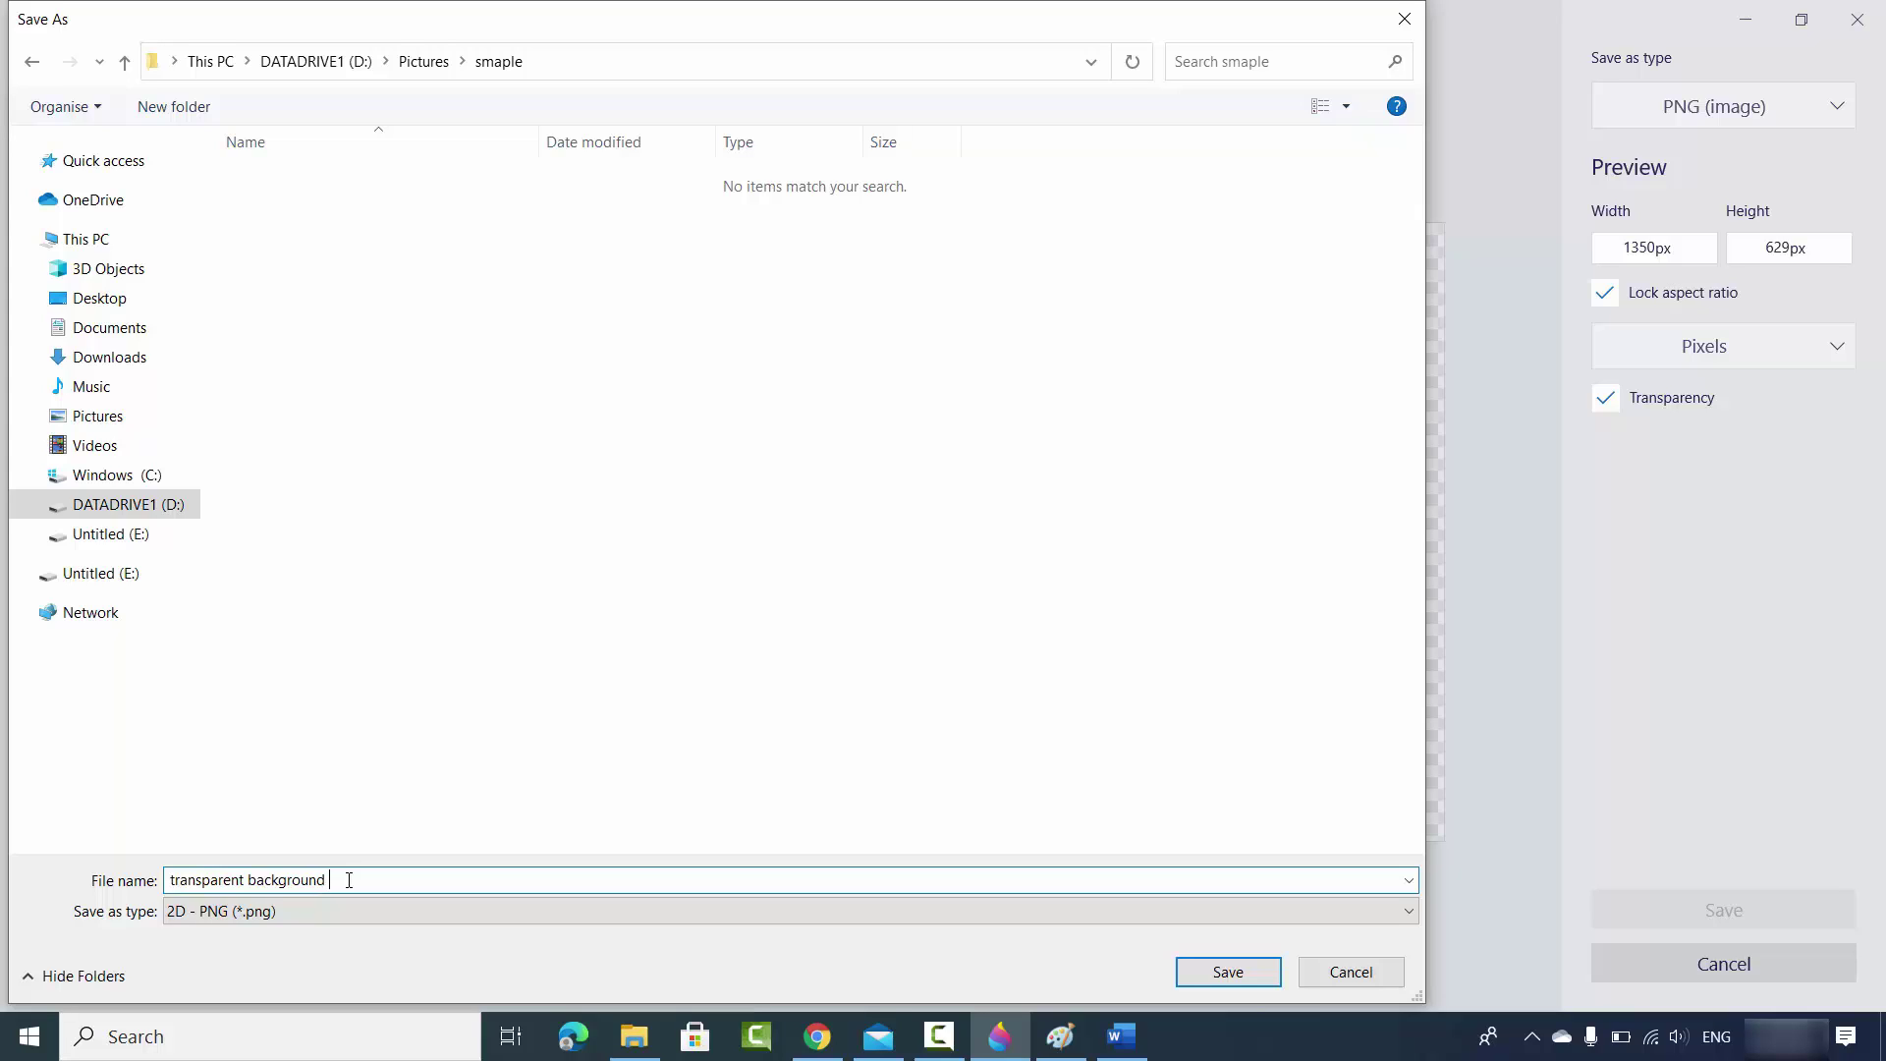
pyautogui.write('sample1')
pyautogui.click(1204, 971)
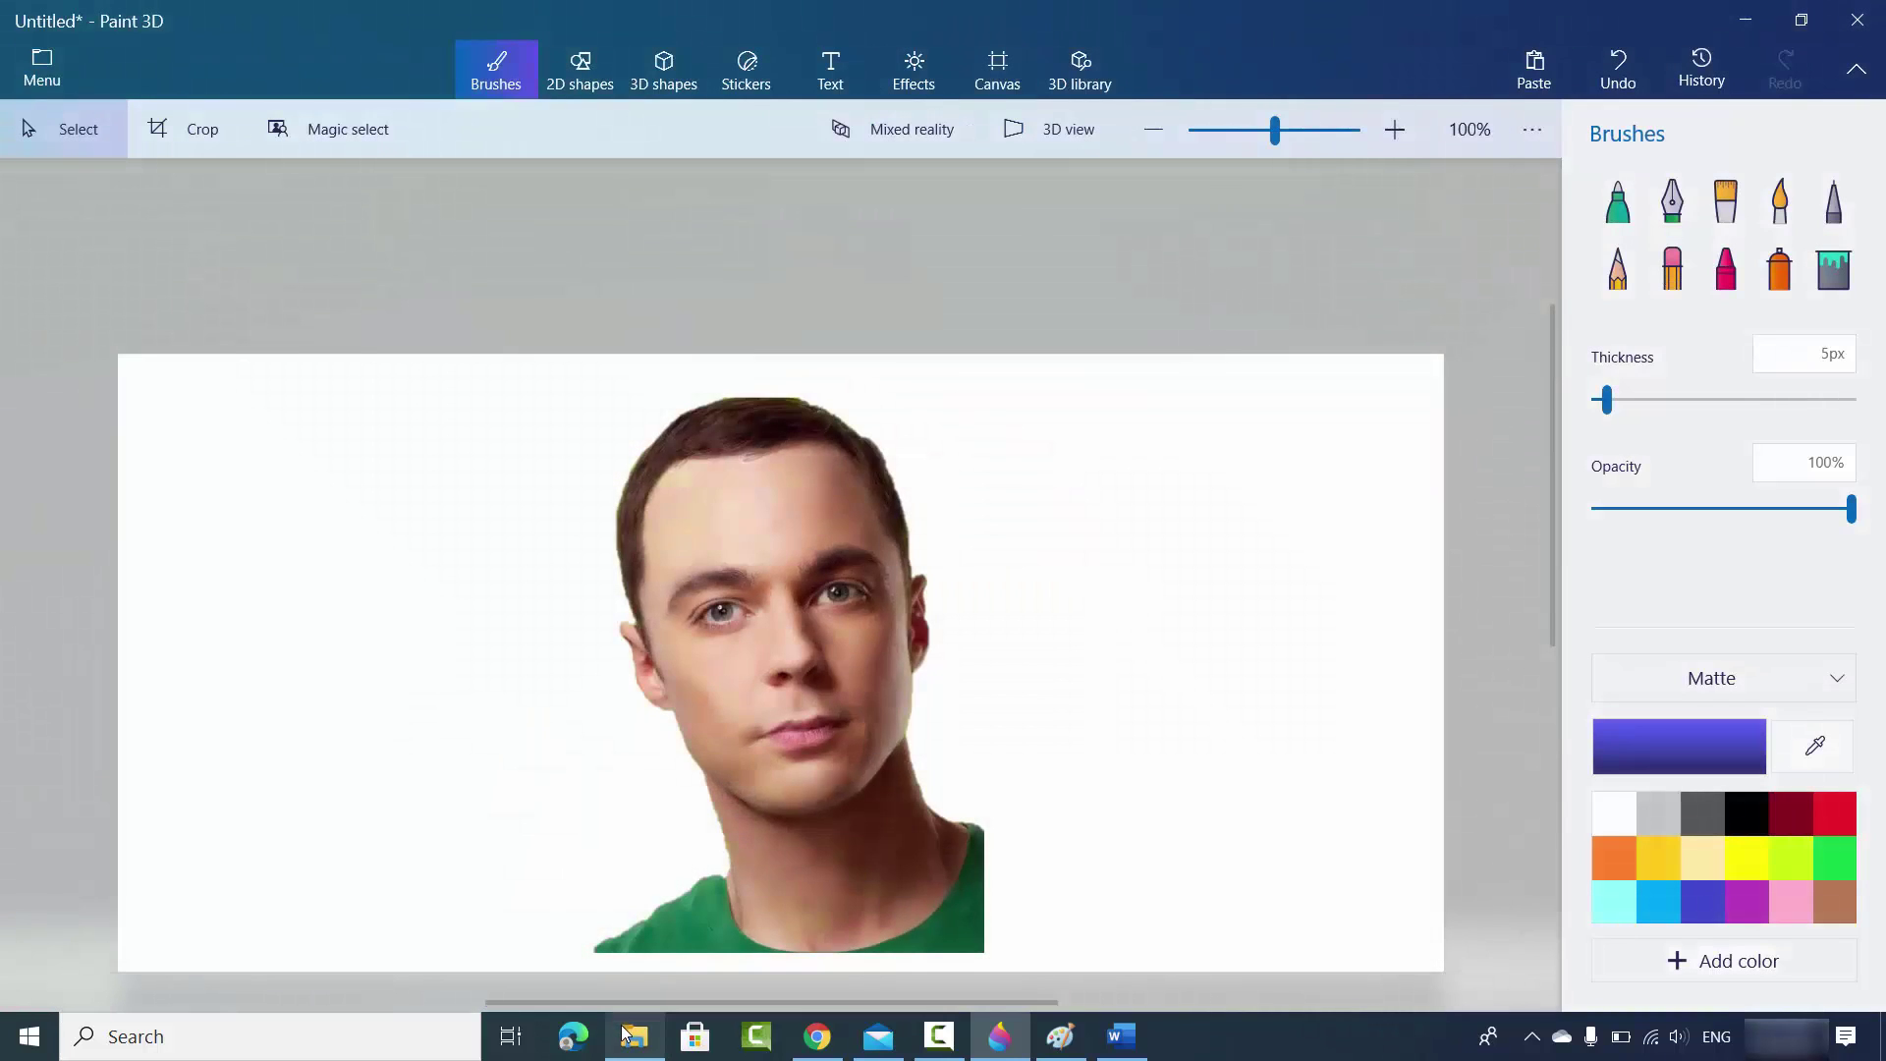
# Step: Copy transparent background sample1.png from the smaple folder in File Explorer
pyautogui.click(634, 1037)
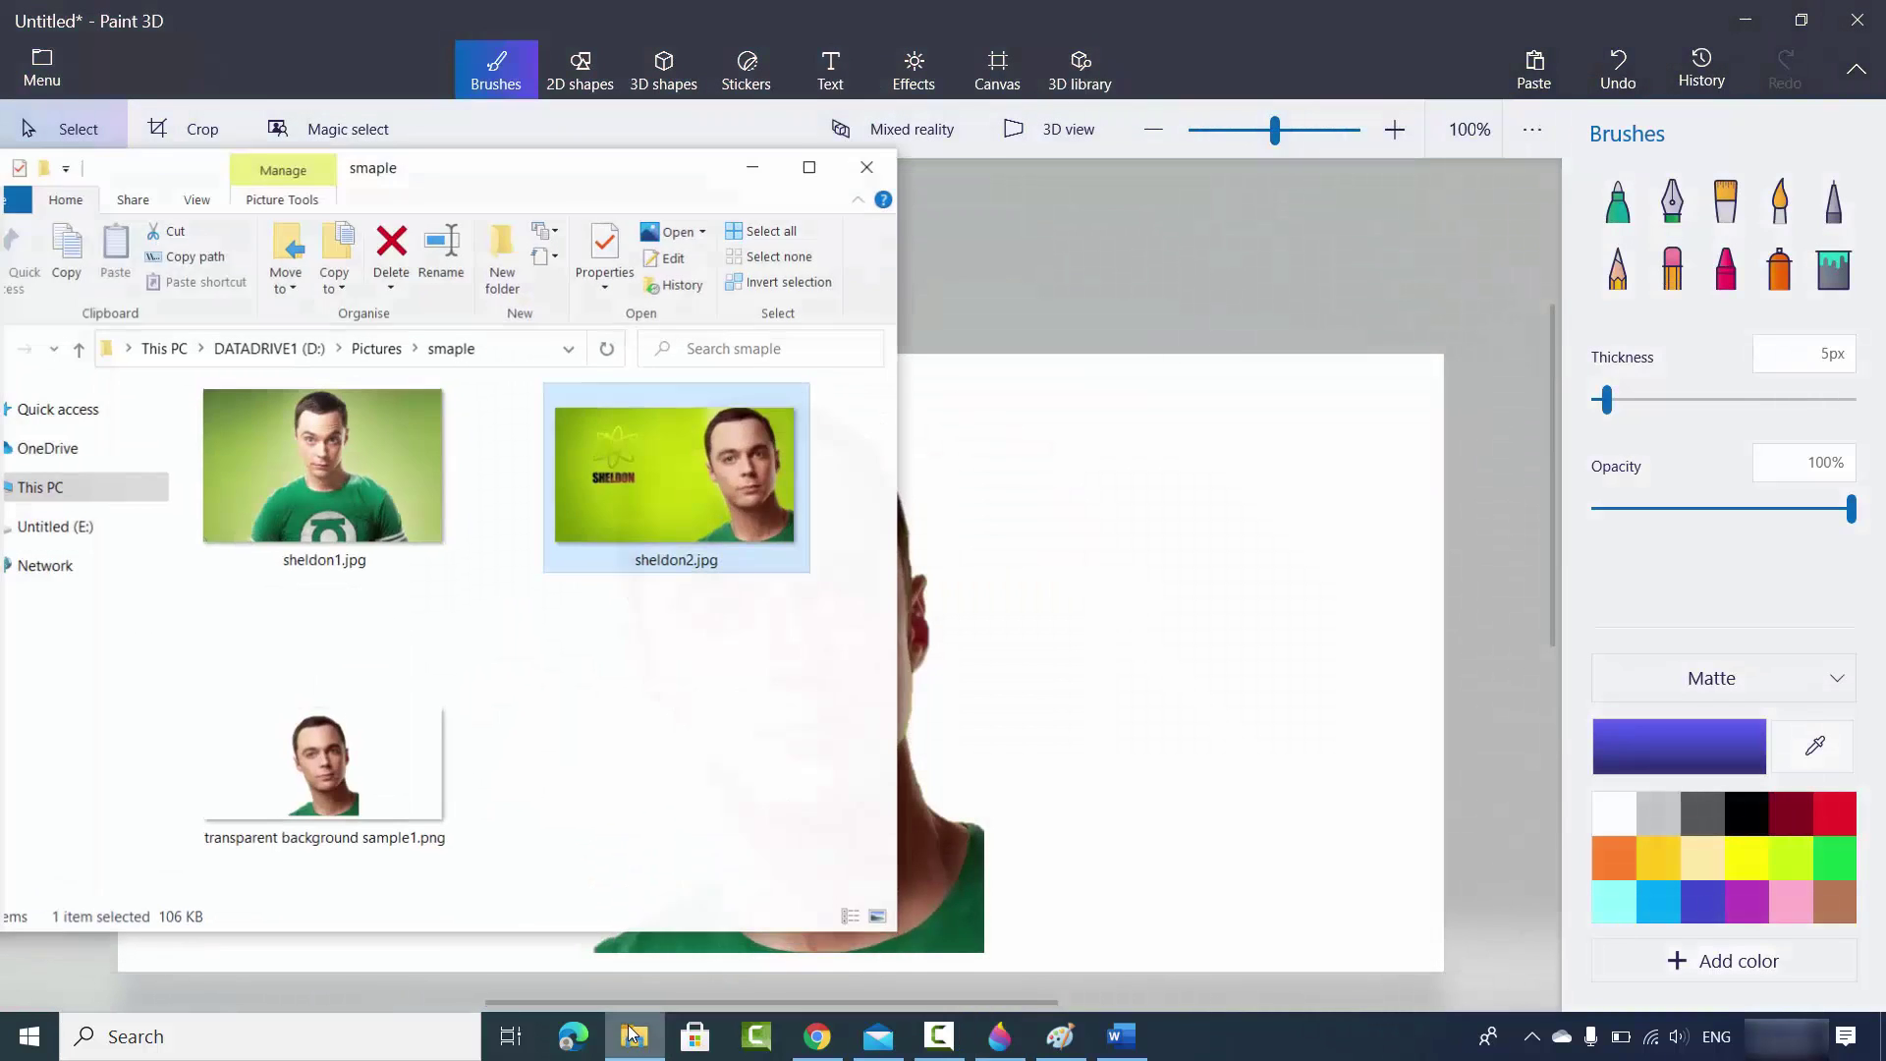
pyautogui.click(346, 773)
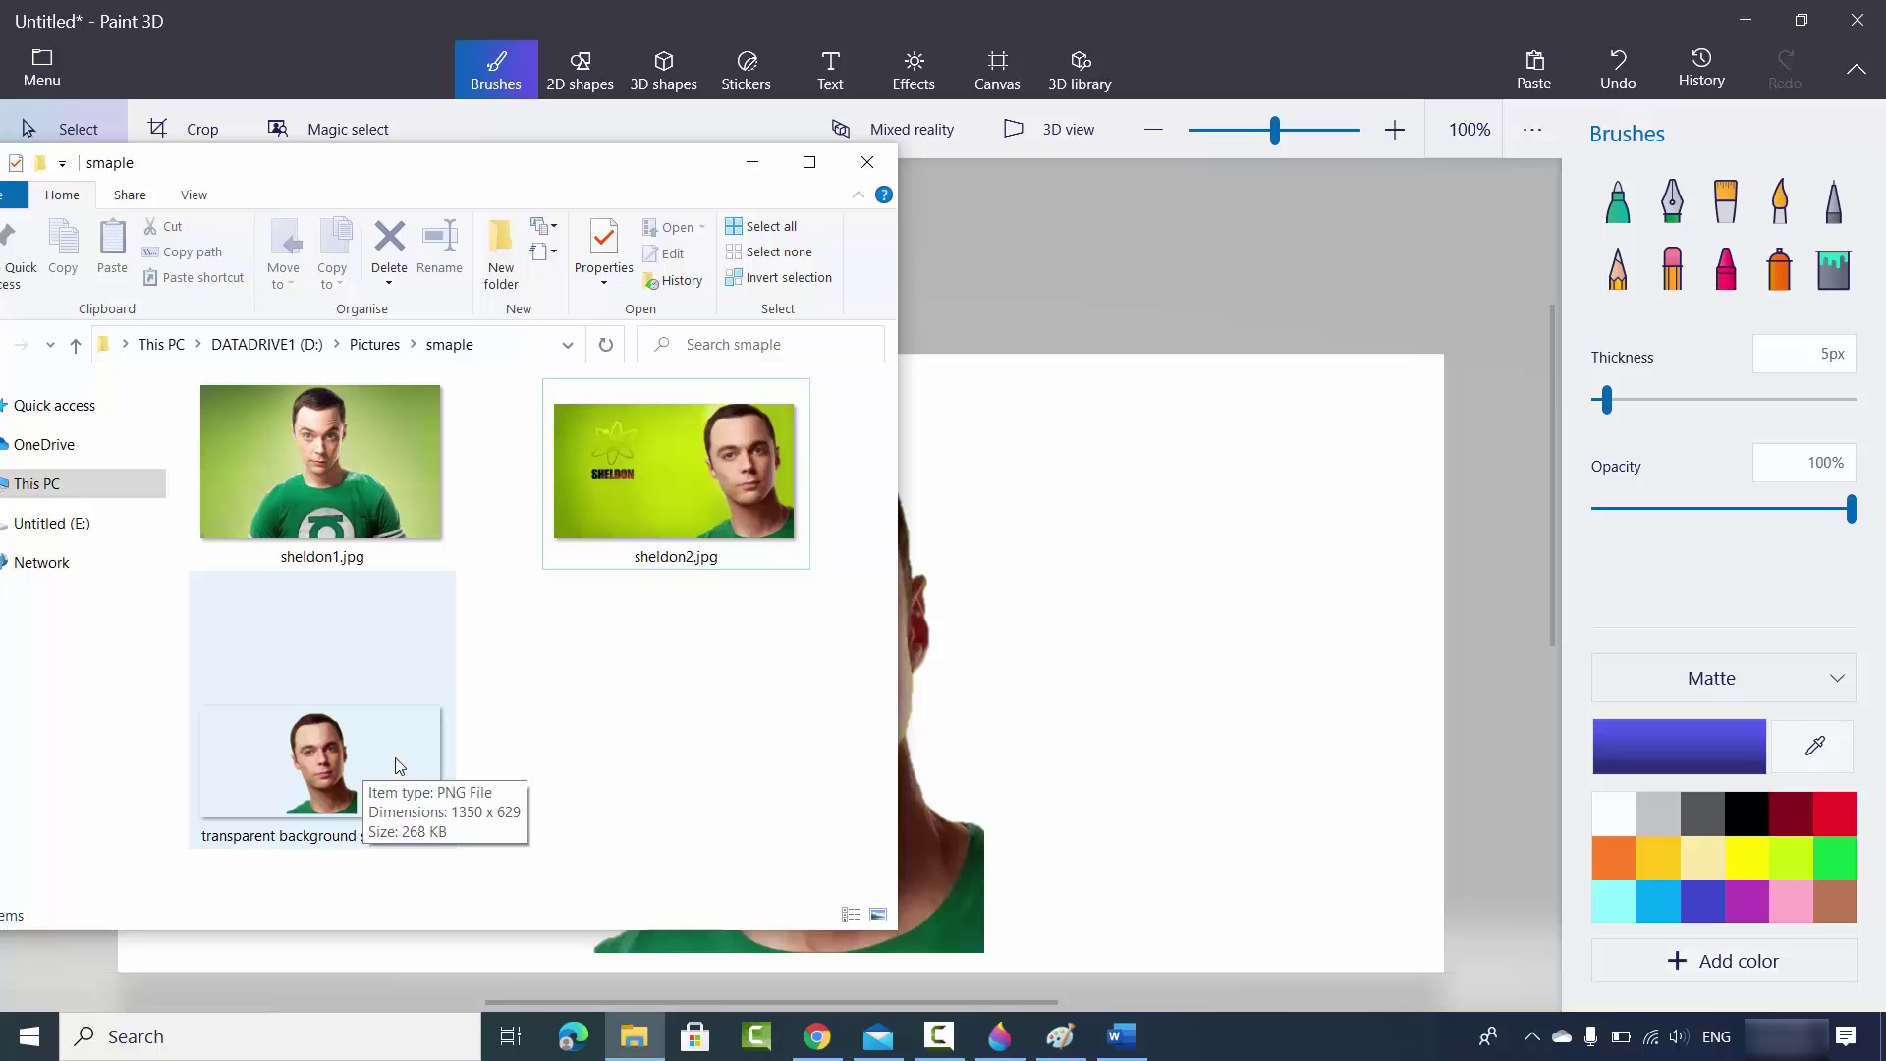
pyautogui.rightClick(365, 756)
pyautogui.click(424, 609)
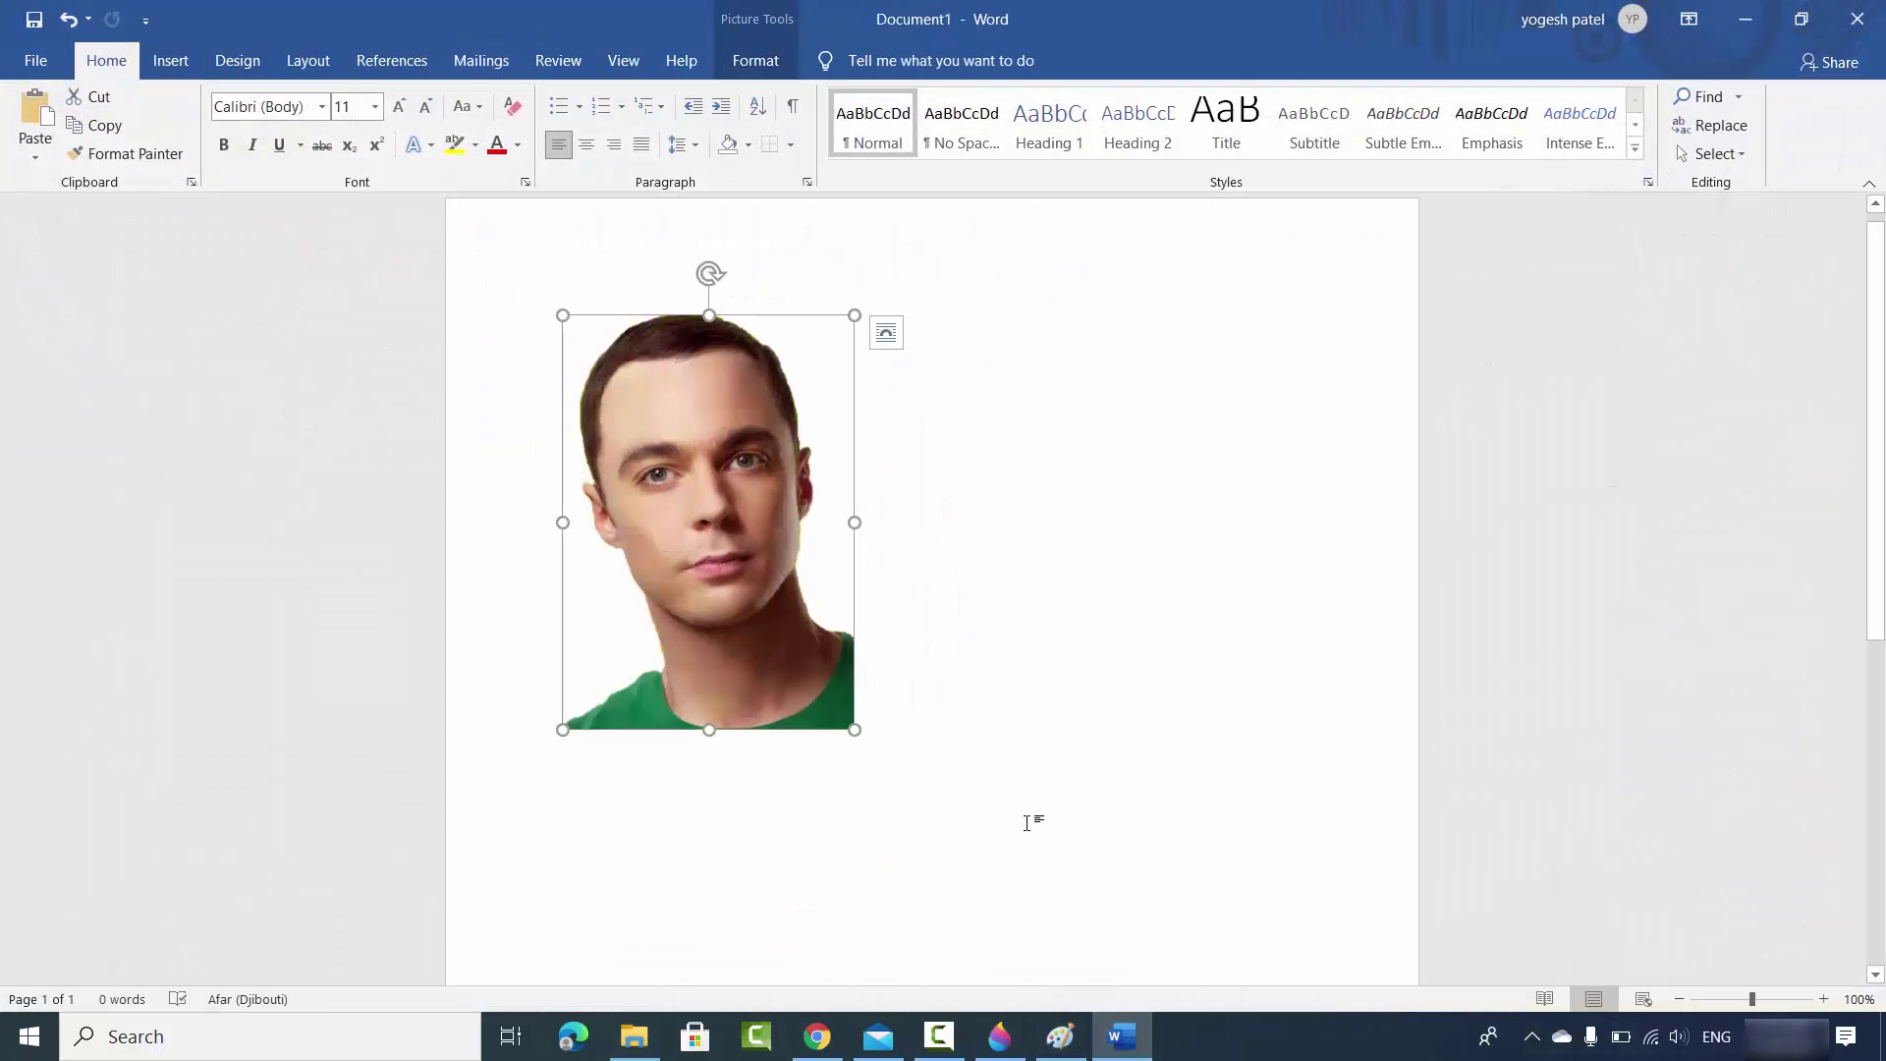
# Step: Paste the Sheldon picture back into Word and minimize Paint 3D to the desktop
pyautogui.hotkey('ctrl', 'z')
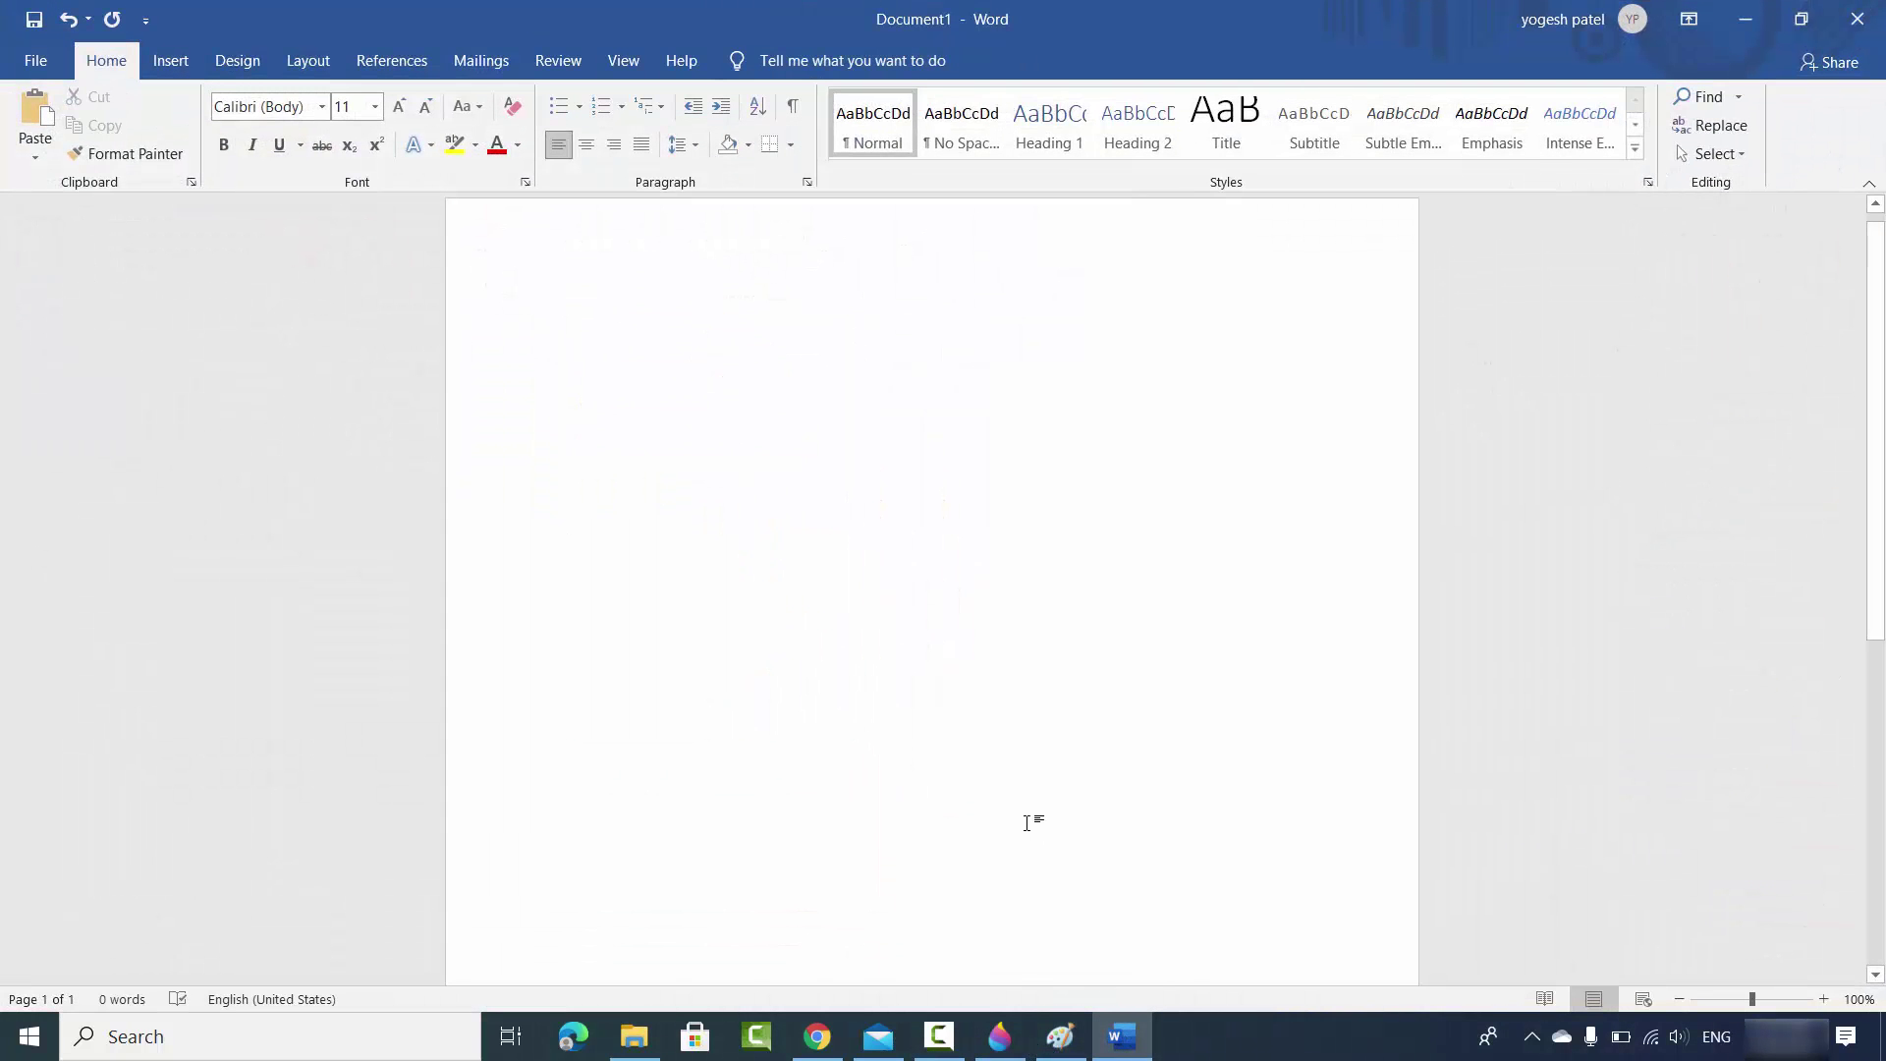
pyautogui.hotkey('ctrl', 'v')
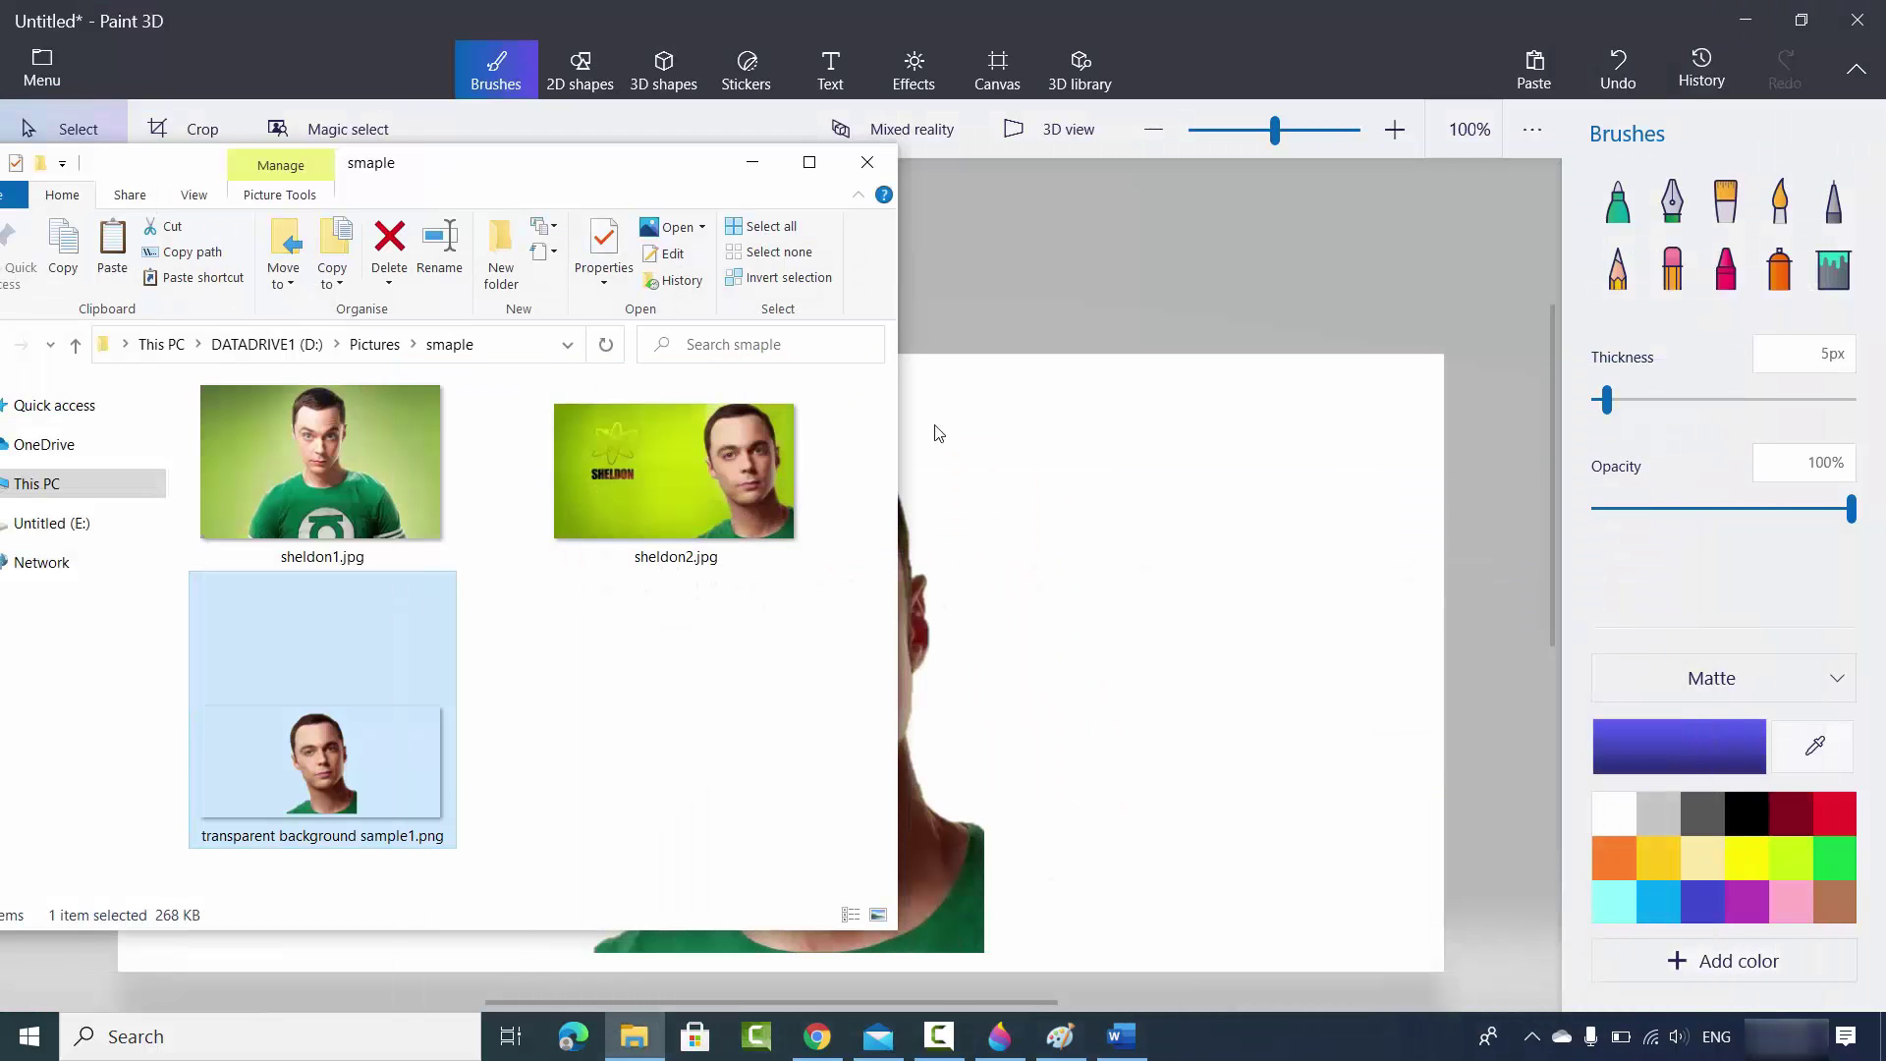
pyautogui.click(1464, 624)
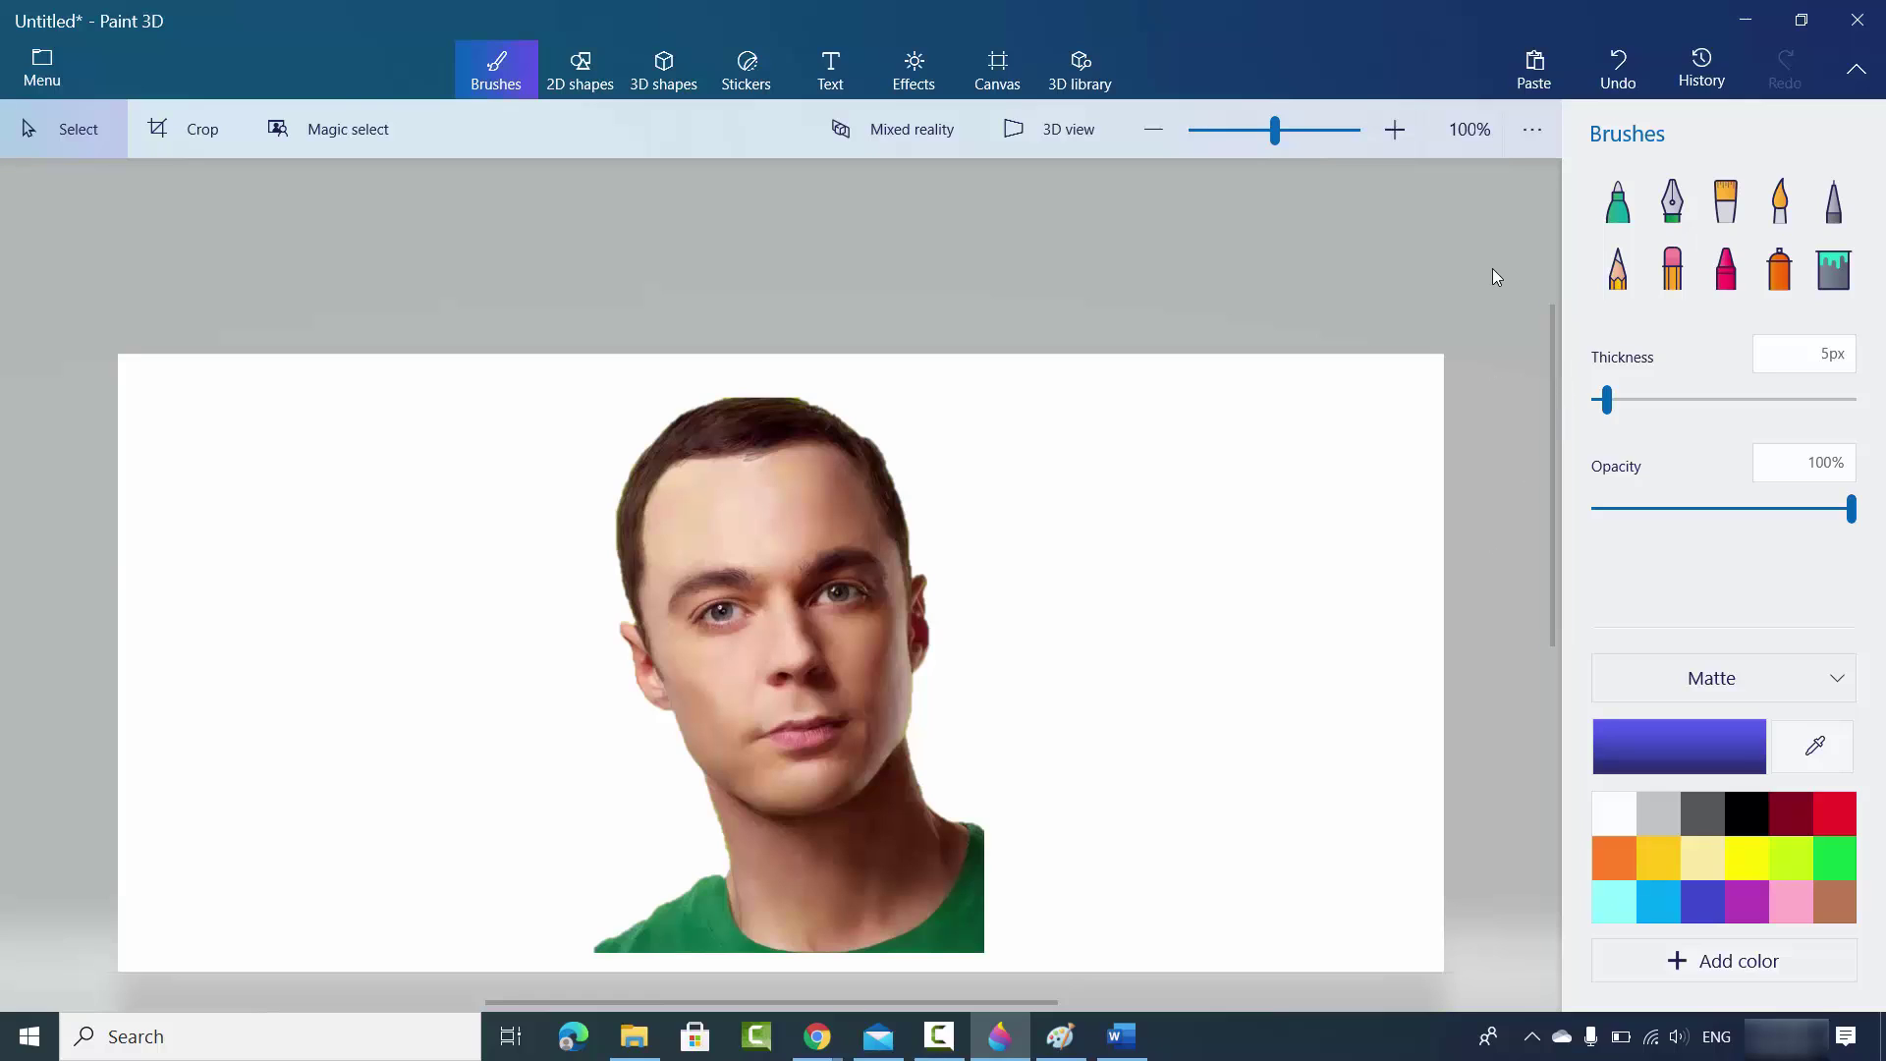
pyautogui.click(1745, 20)
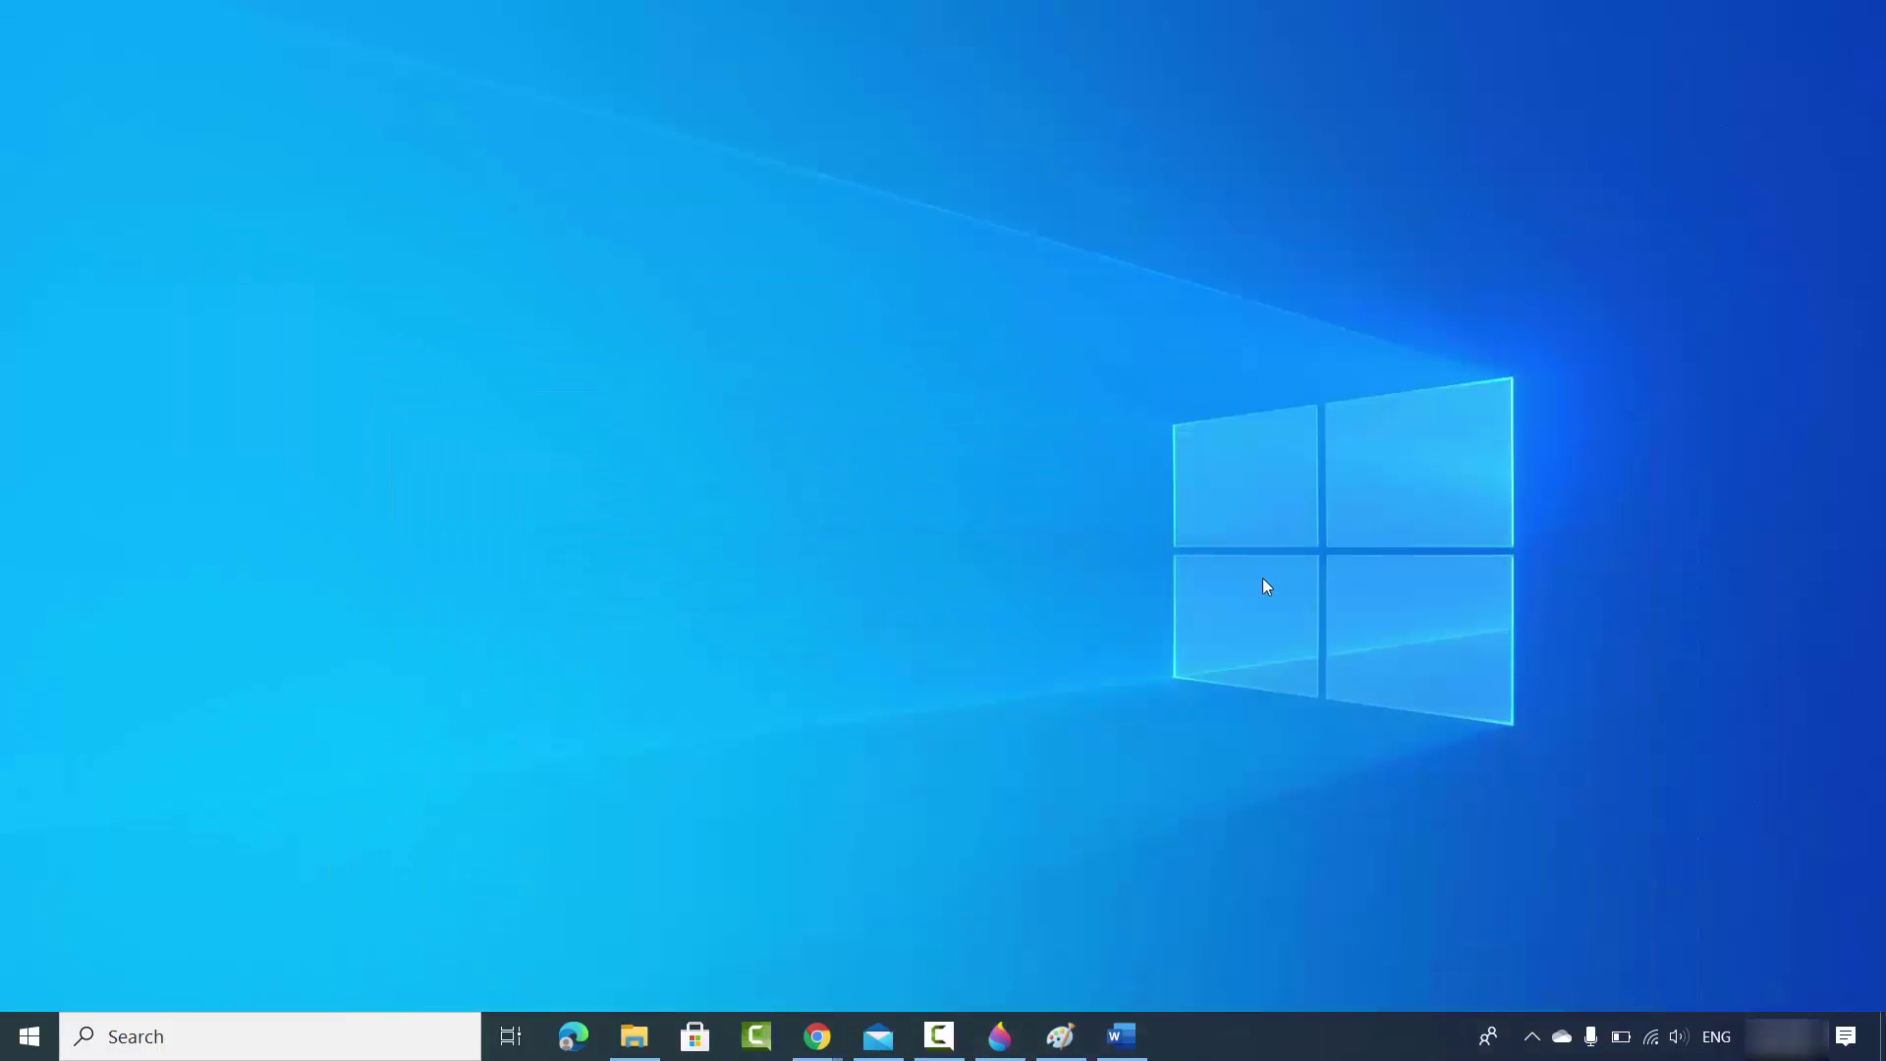
# Step: Return to Chrome's Google results for 'remove background online'
pyautogui.hotkey('alt', 'Tab')
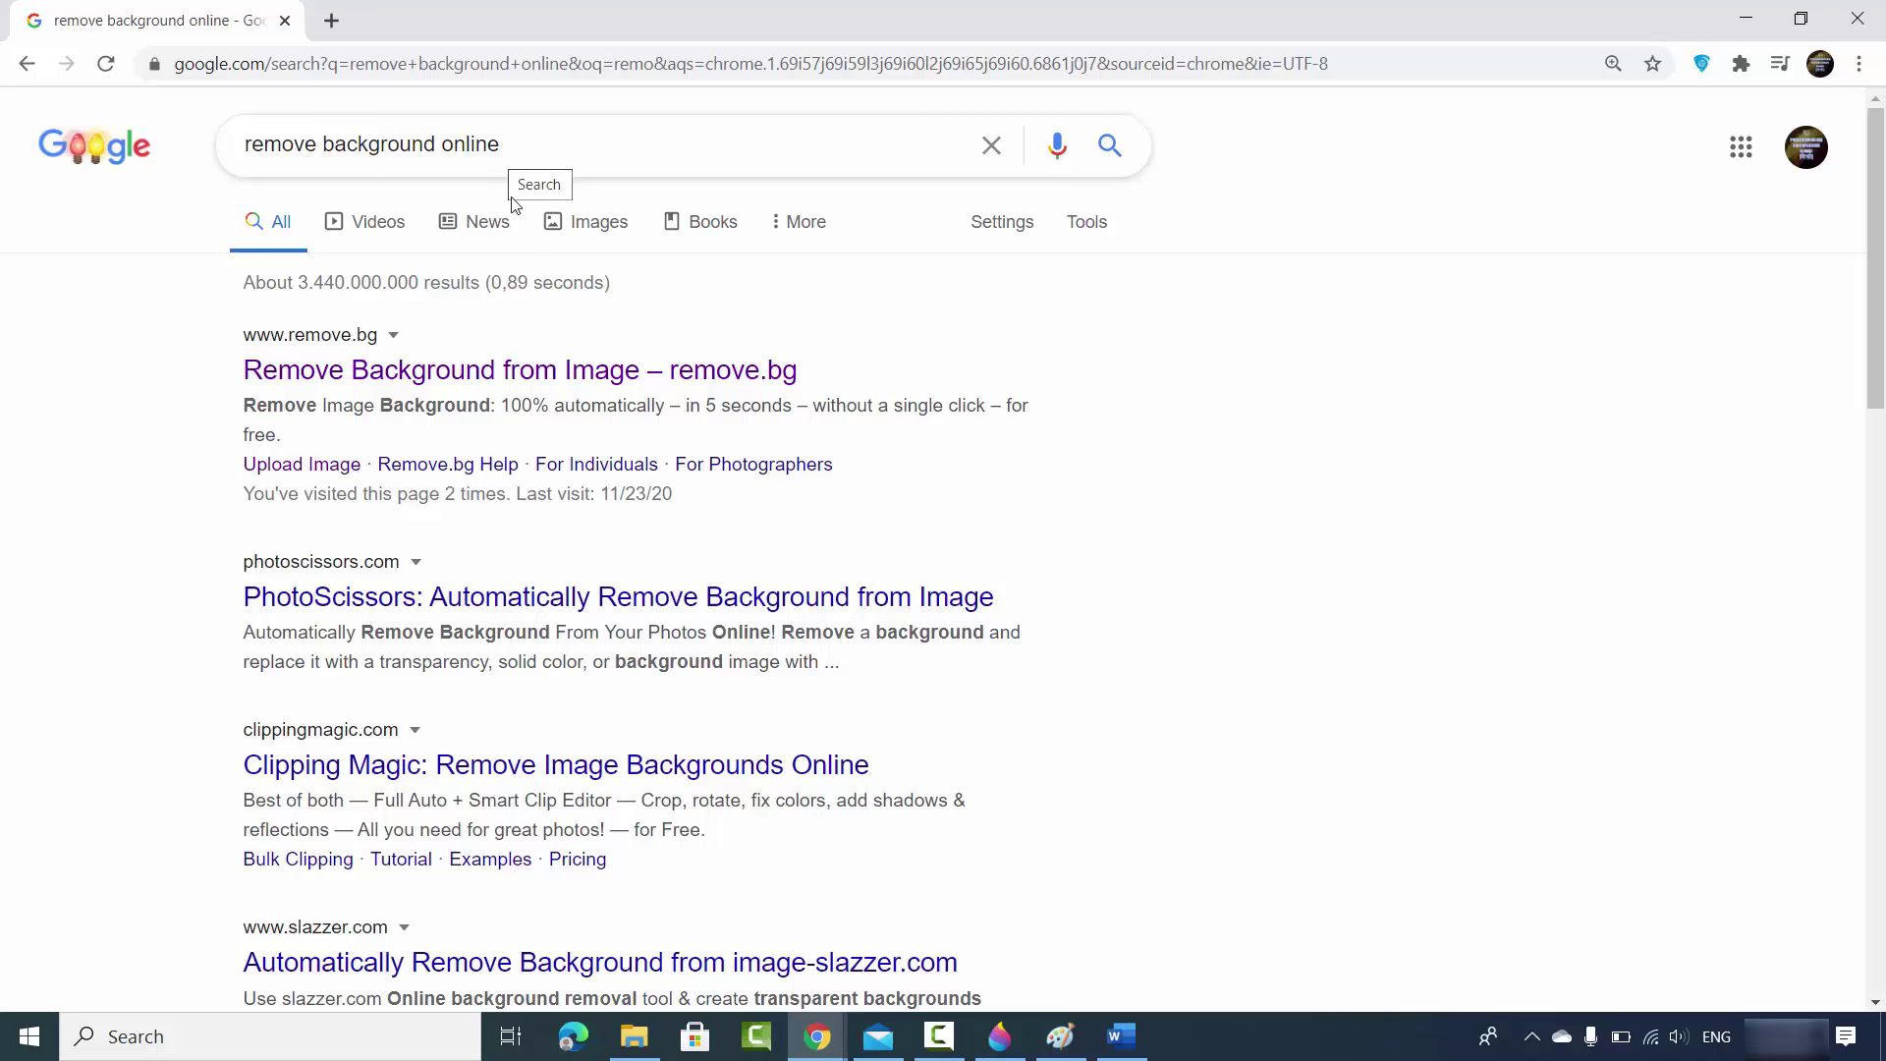
# Step: Open remove.bg in a new tab and upload sheldon1.jpg for background removal
pyautogui.keyDown('ctrl'); pyautogui.click(393, 373); pyautogui.keyUp('ctrl')
pyautogui.click(428, 48)
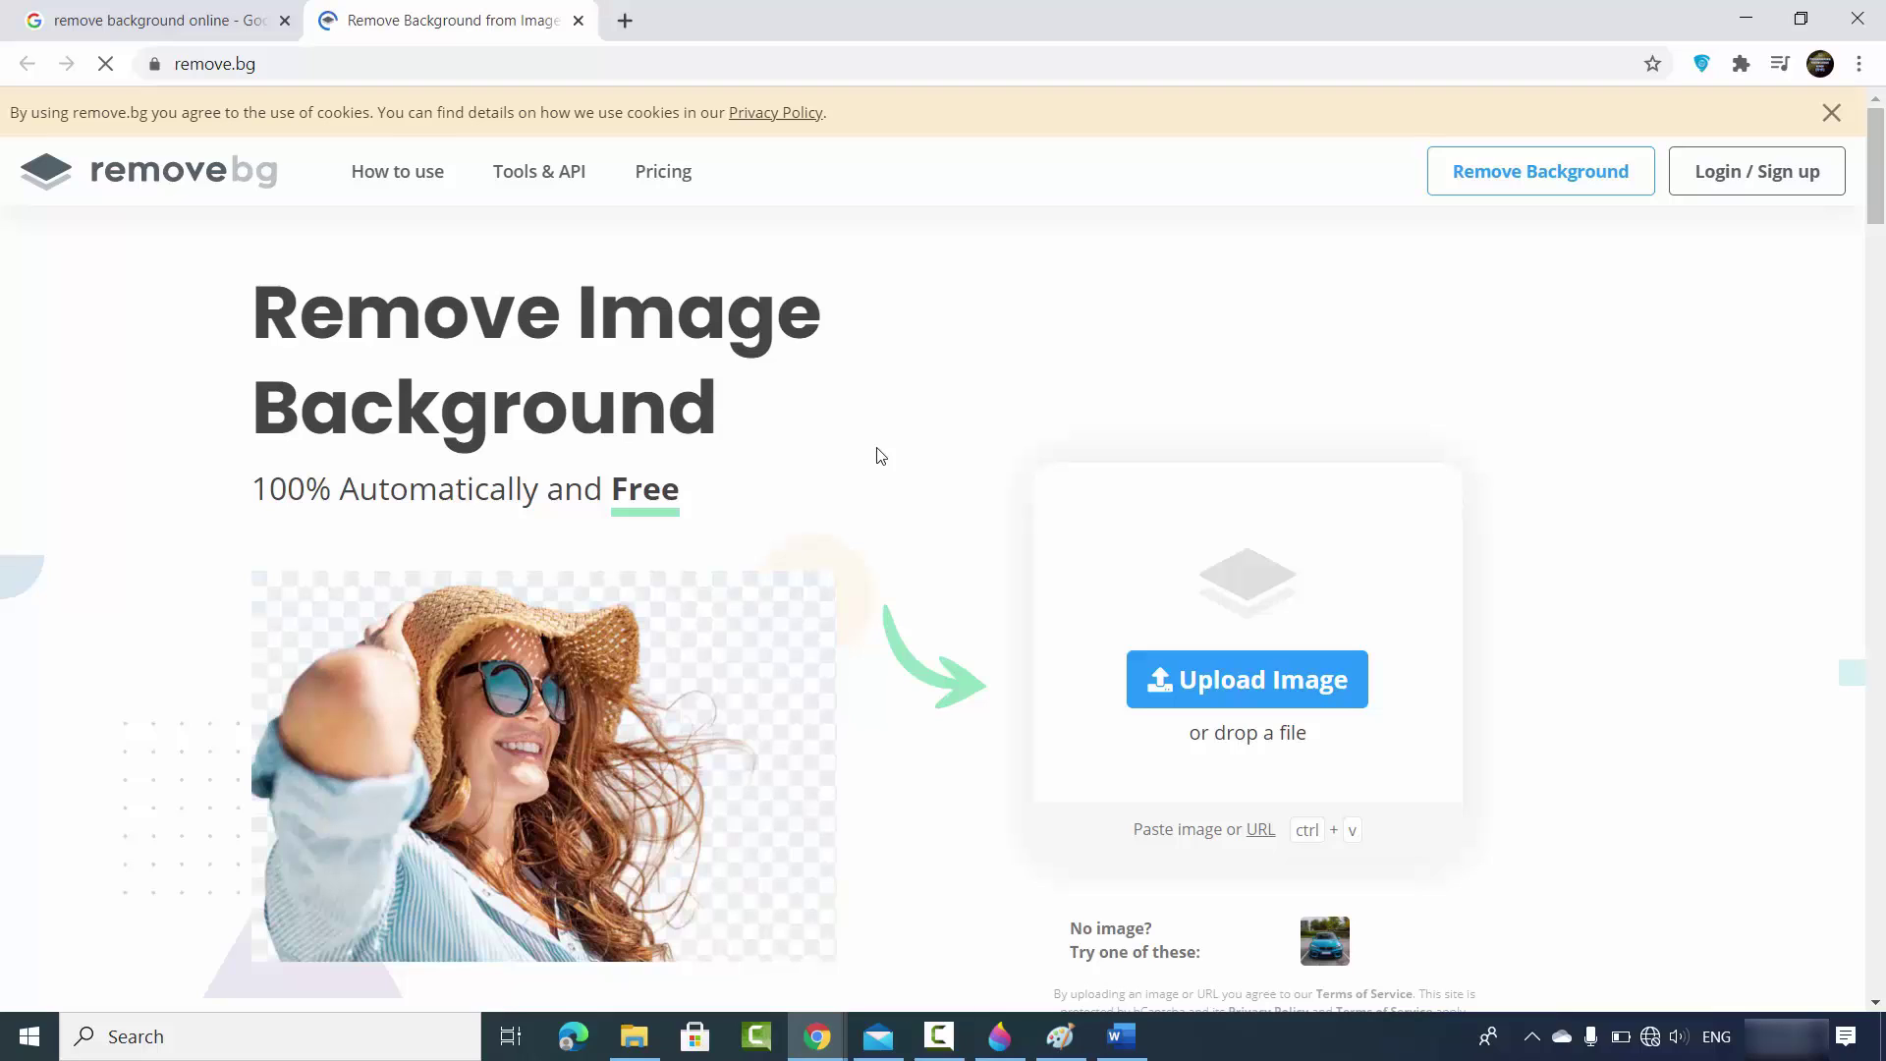
pyautogui.click(1219, 693)
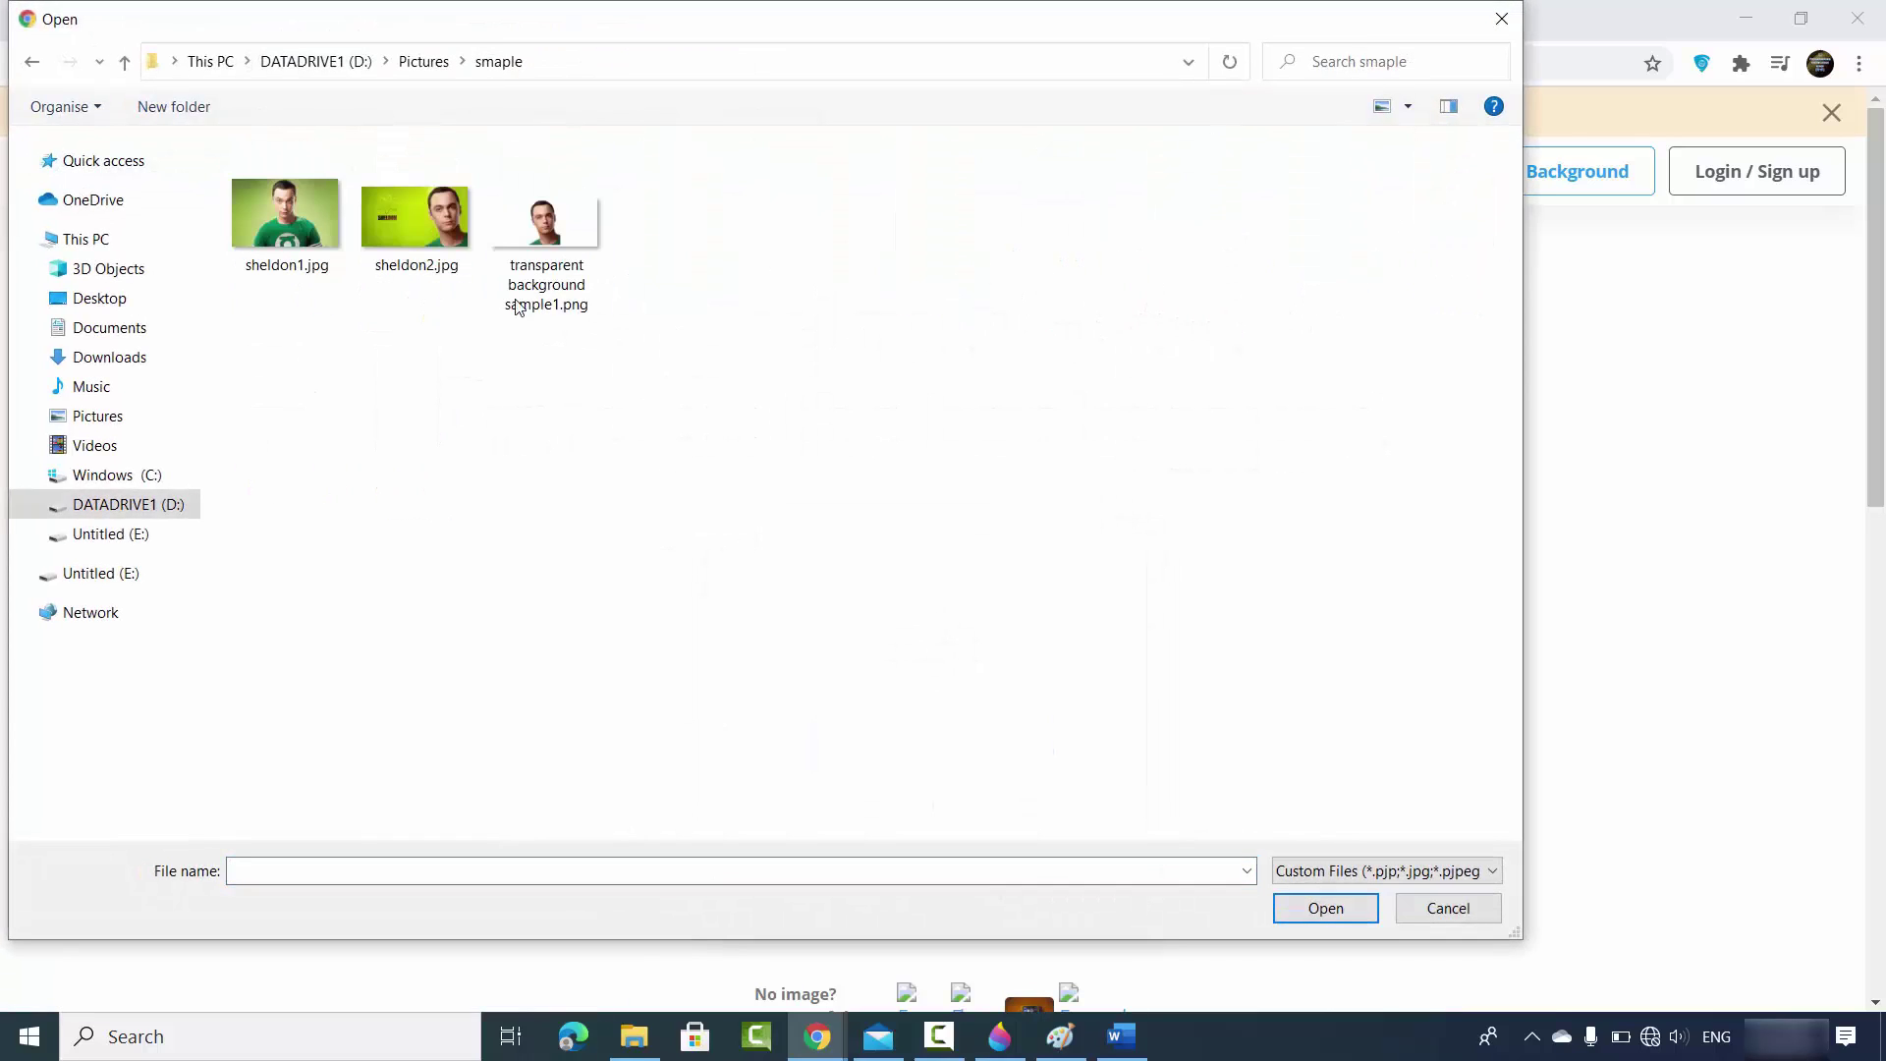
pyautogui.doubleClick(286, 218)
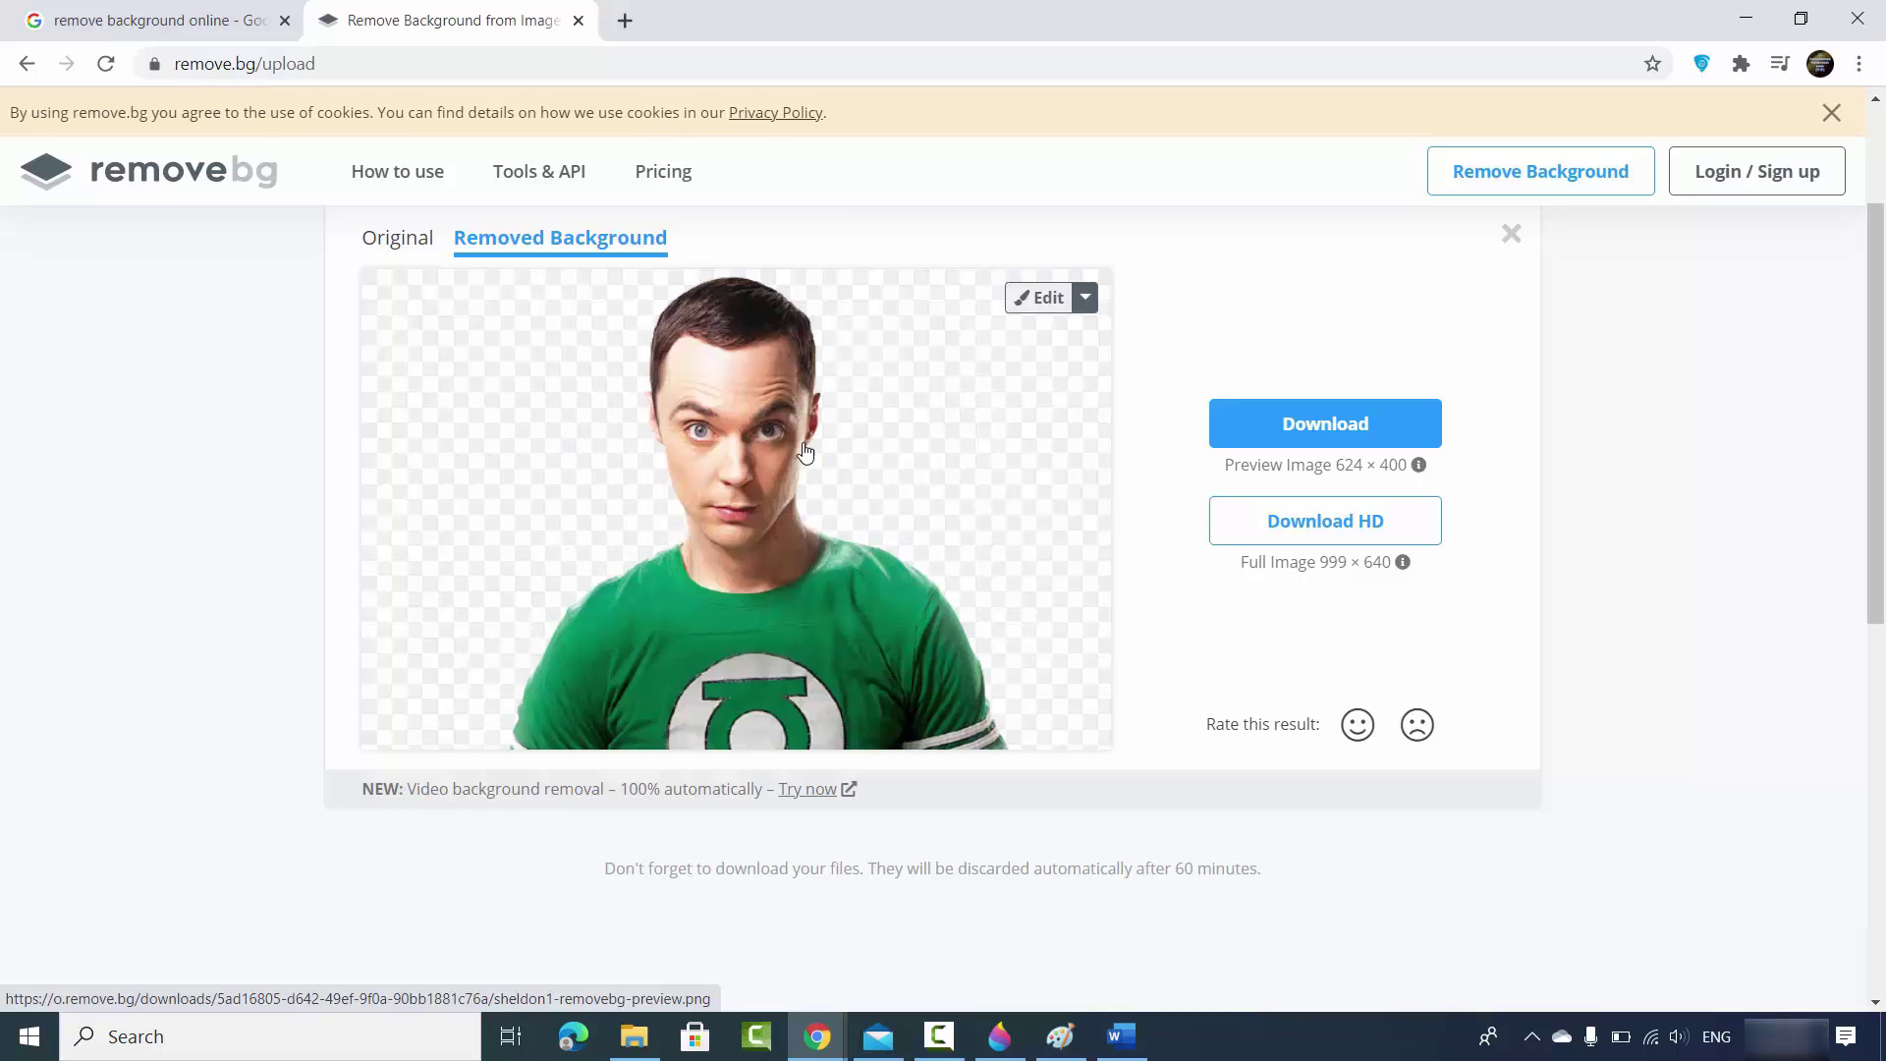
# Step: Download the cutout and open sheldon1-removebg-preview.png in Photos
pyautogui.click(1266, 439)
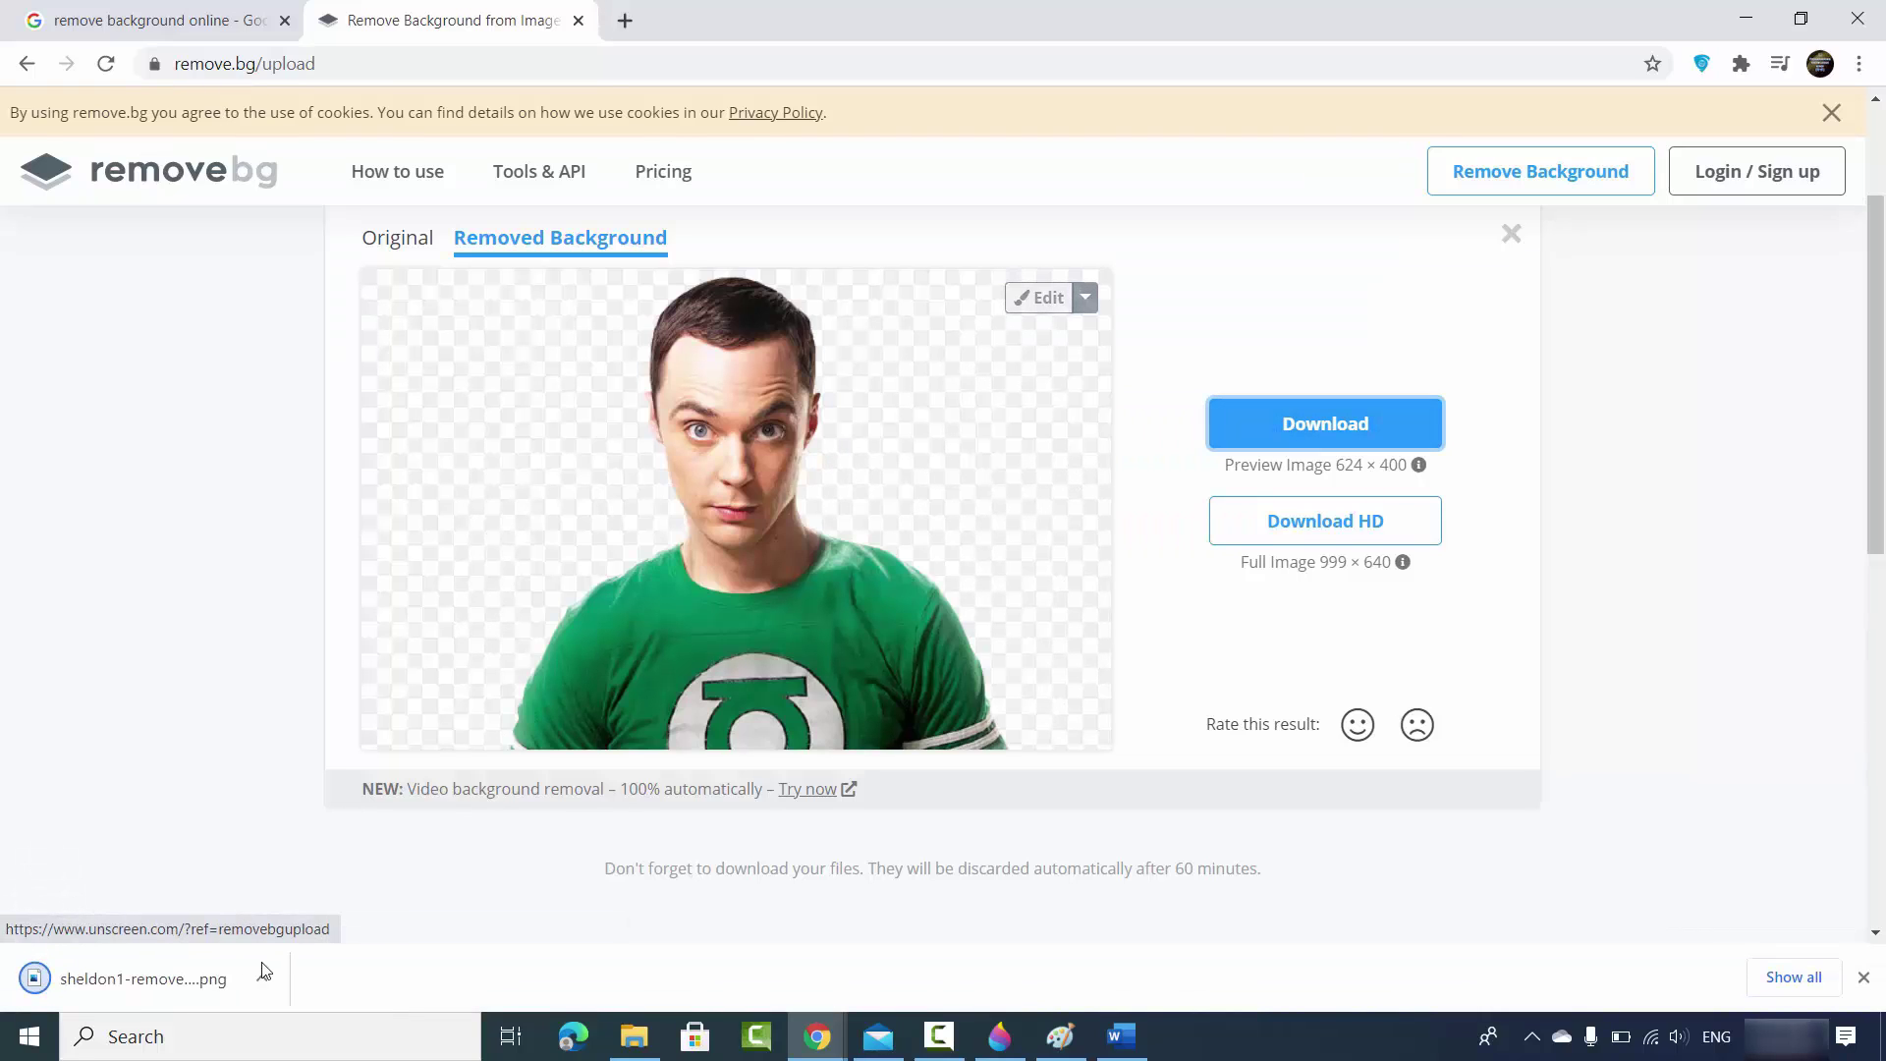
pyautogui.click(261, 978)
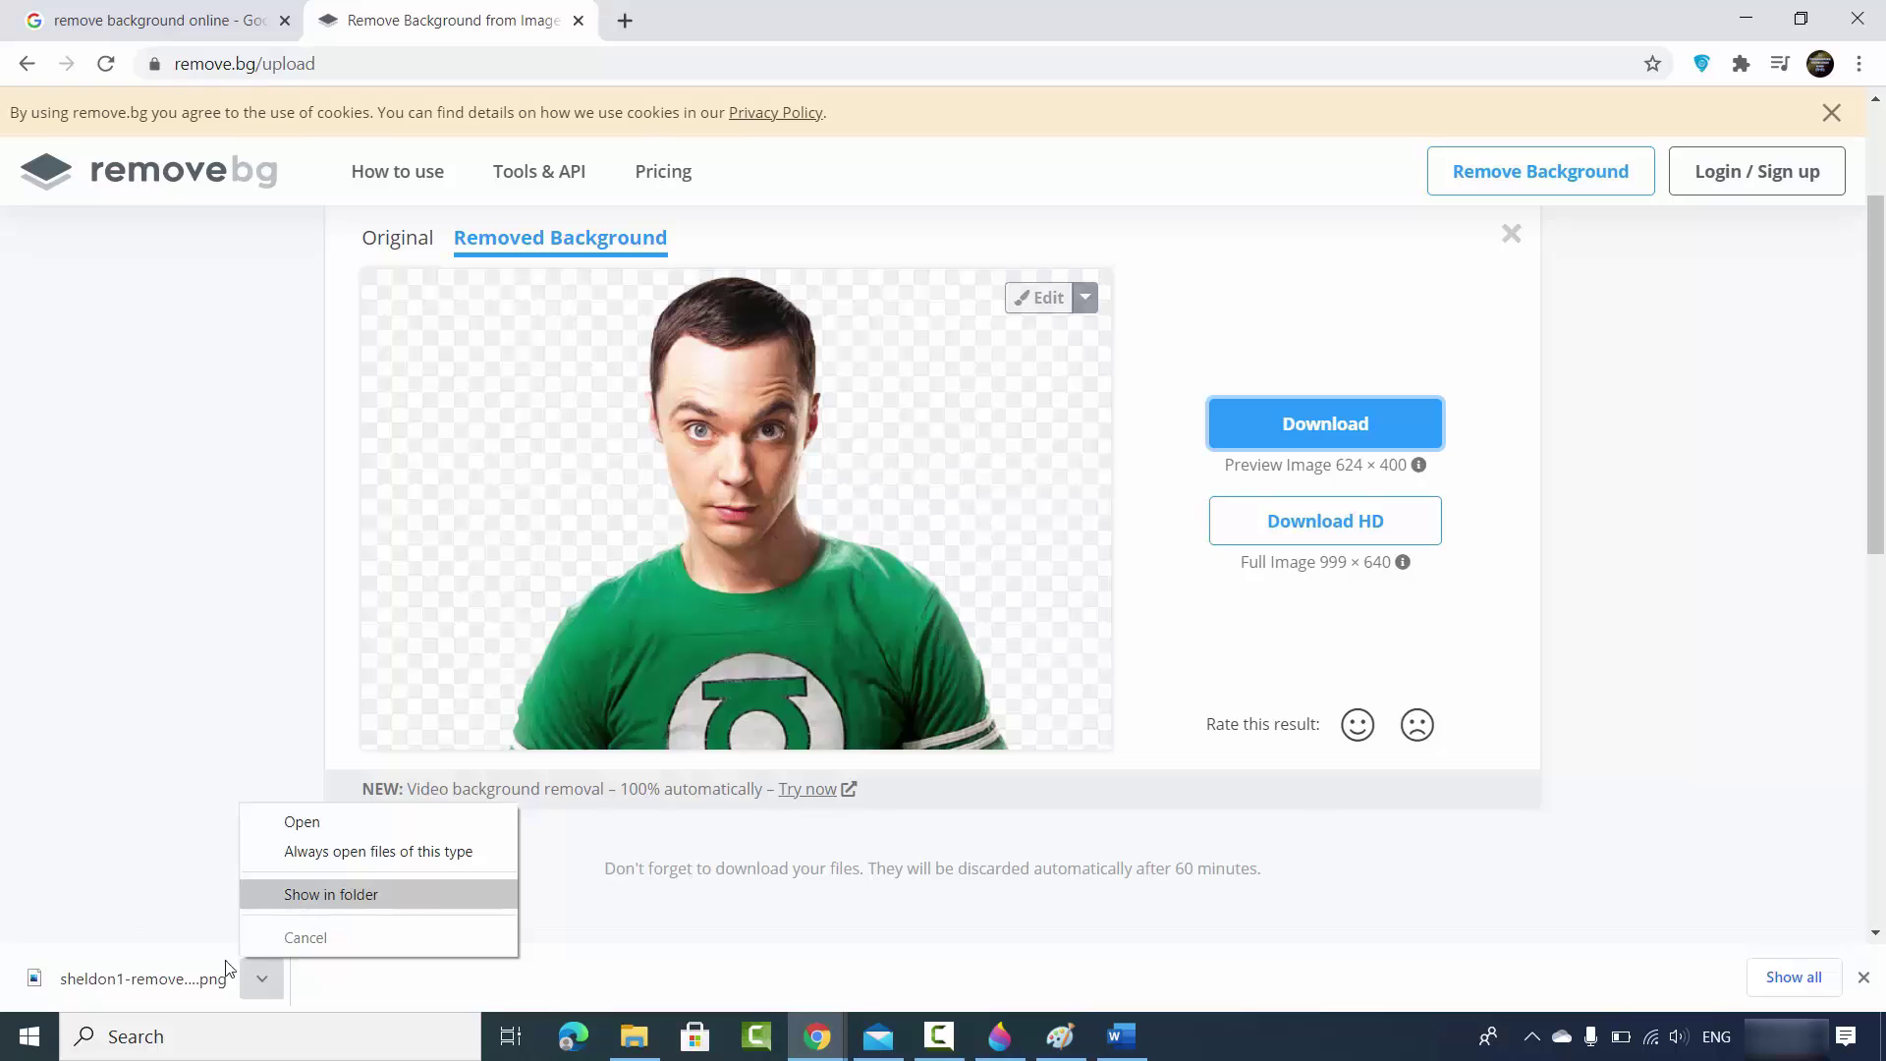
pyautogui.click(192, 977)
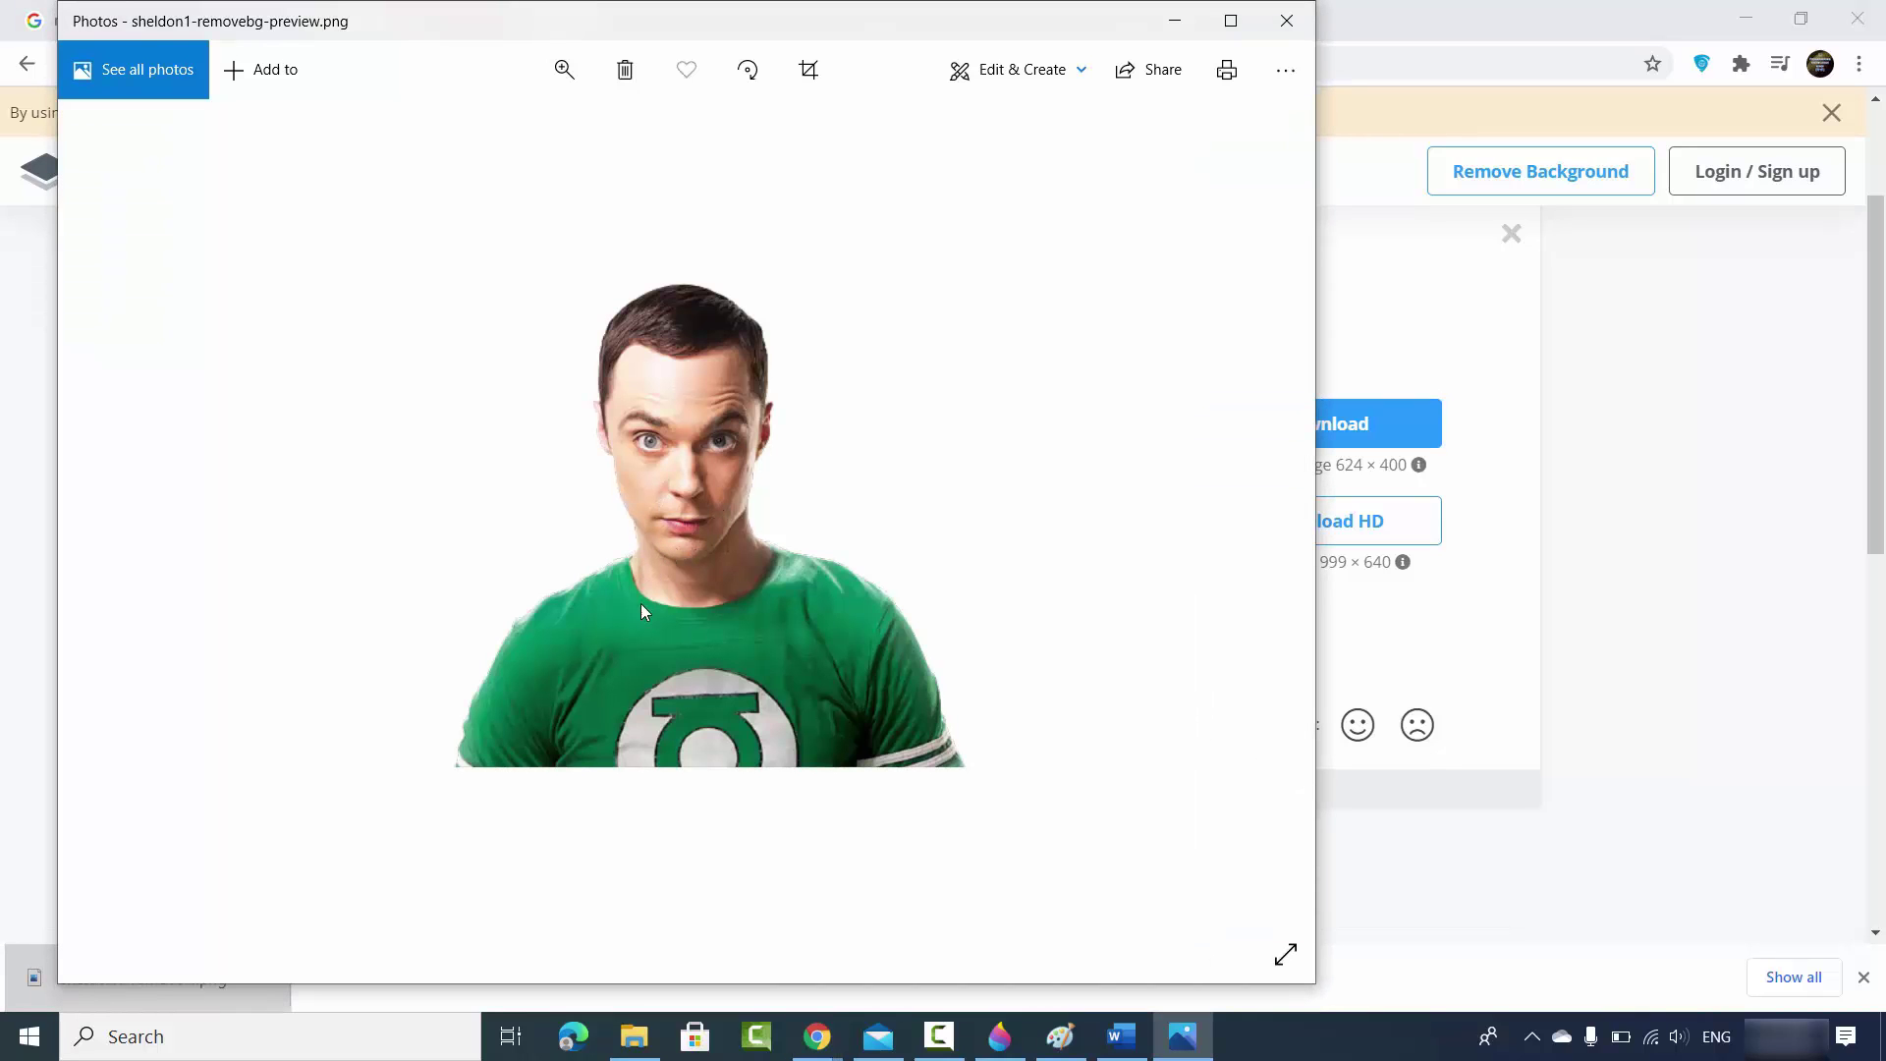
# Step: Close Photos and select sheldon1-removebg-preview.png in the smaple folder, with Word behind it
pyautogui.click(1284, 20)
pyautogui.moveTo(927, 175); pyautogui.dragTo(682, 110)
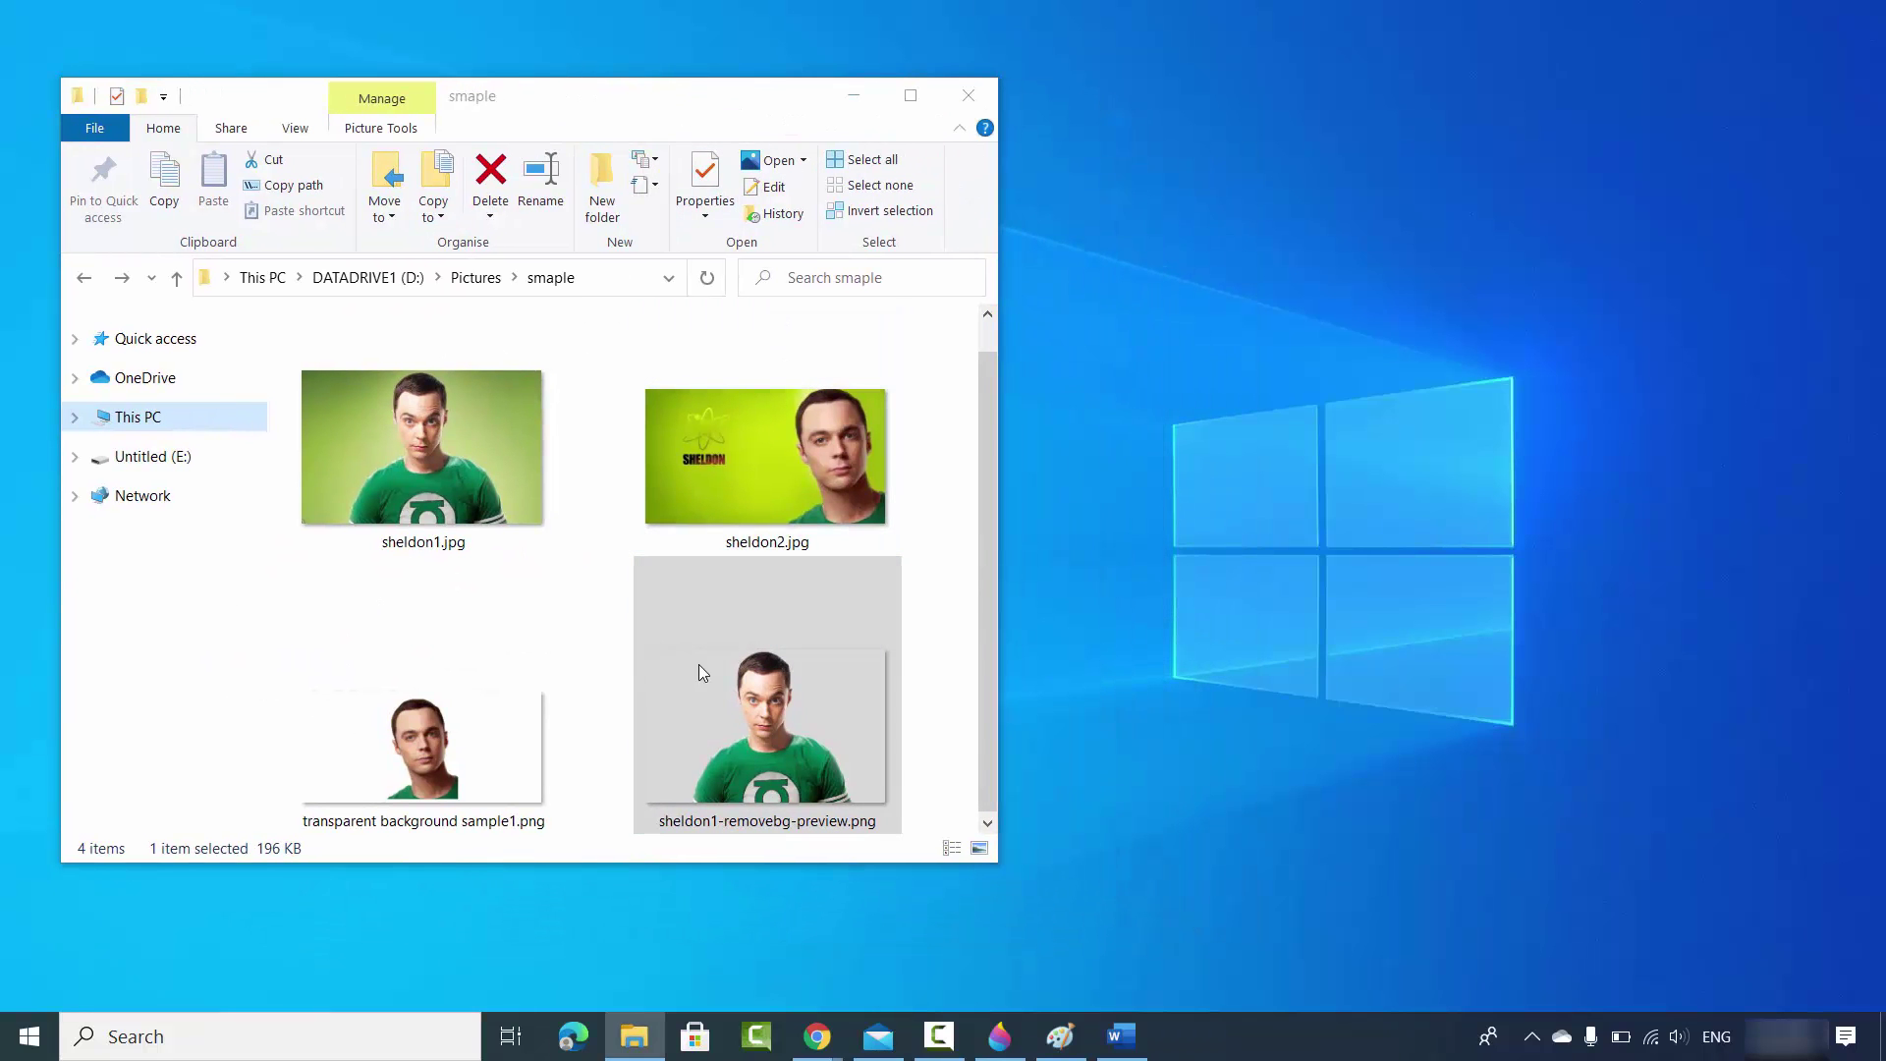
pyautogui.click(629, 796)
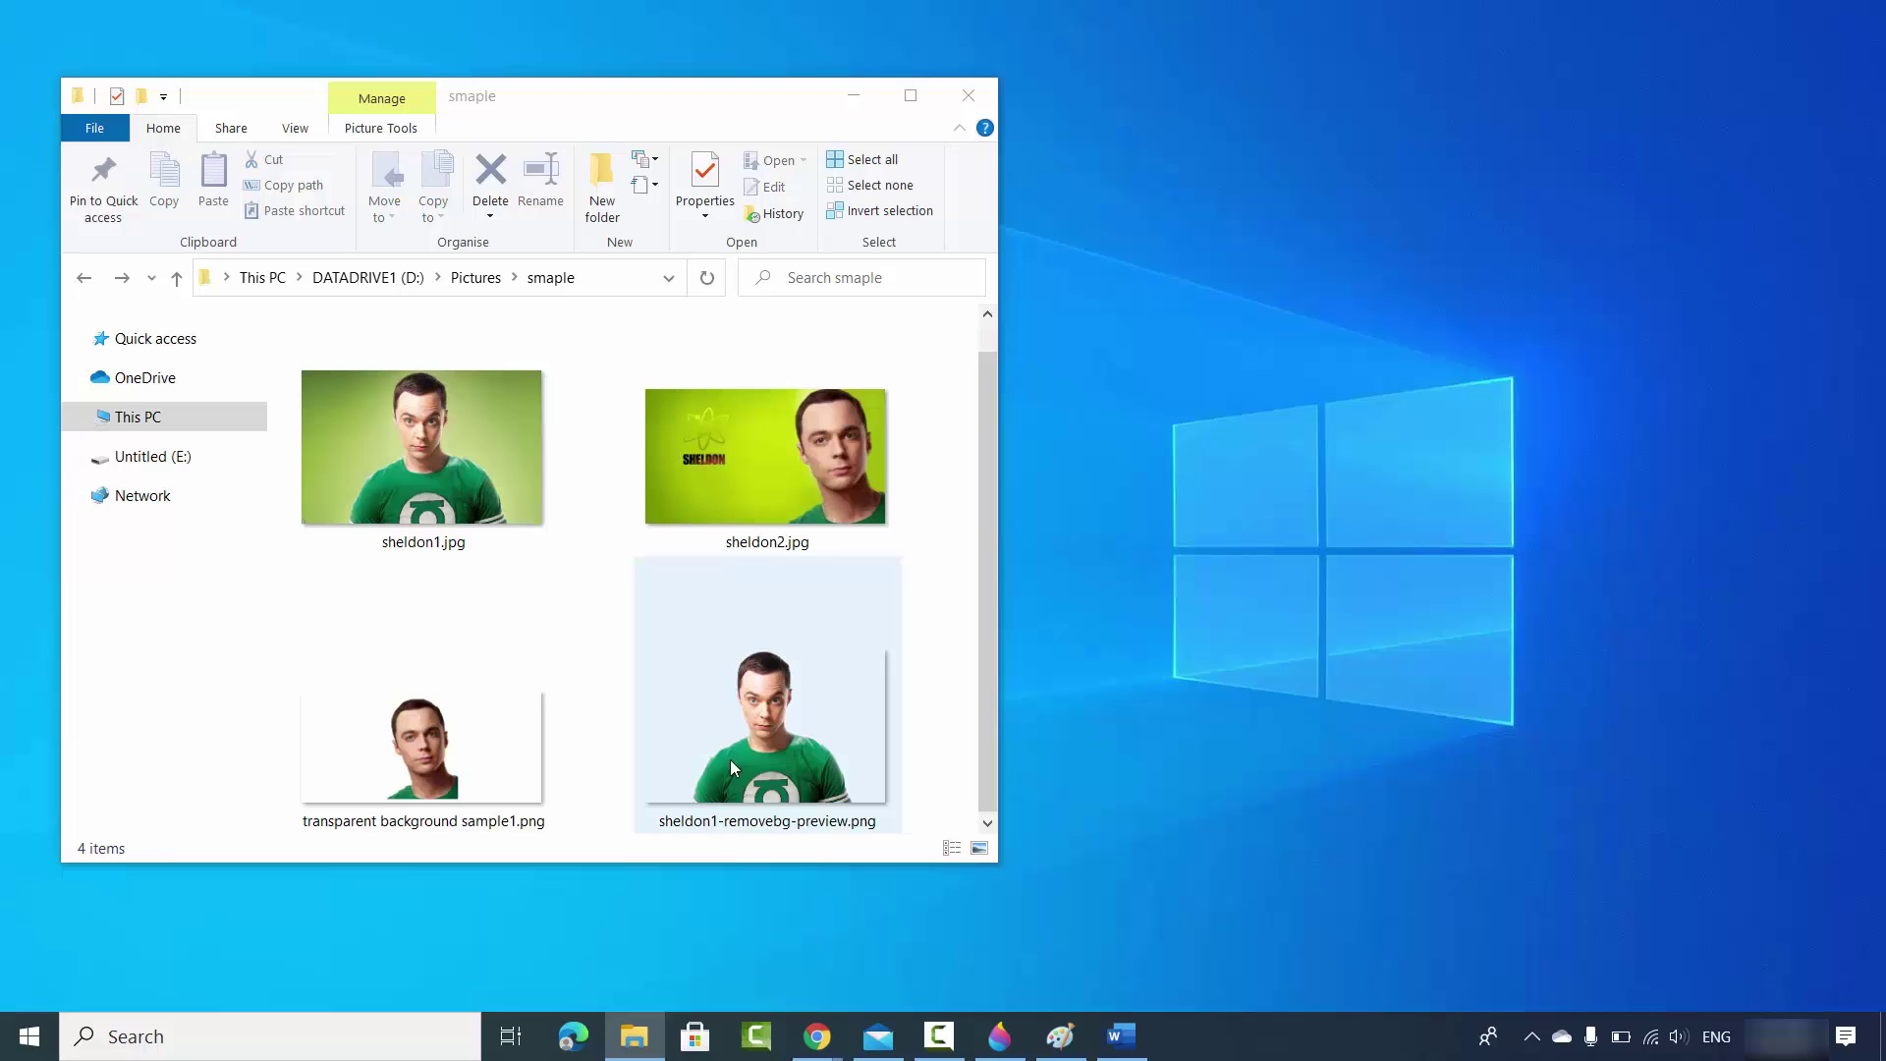
pyautogui.click(729, 758)
pyautogui.click(950, 804)
# Step: Drag the remove.bg cutout onto the Word page and into the Mail message body
pyautogui.click(793, 758)
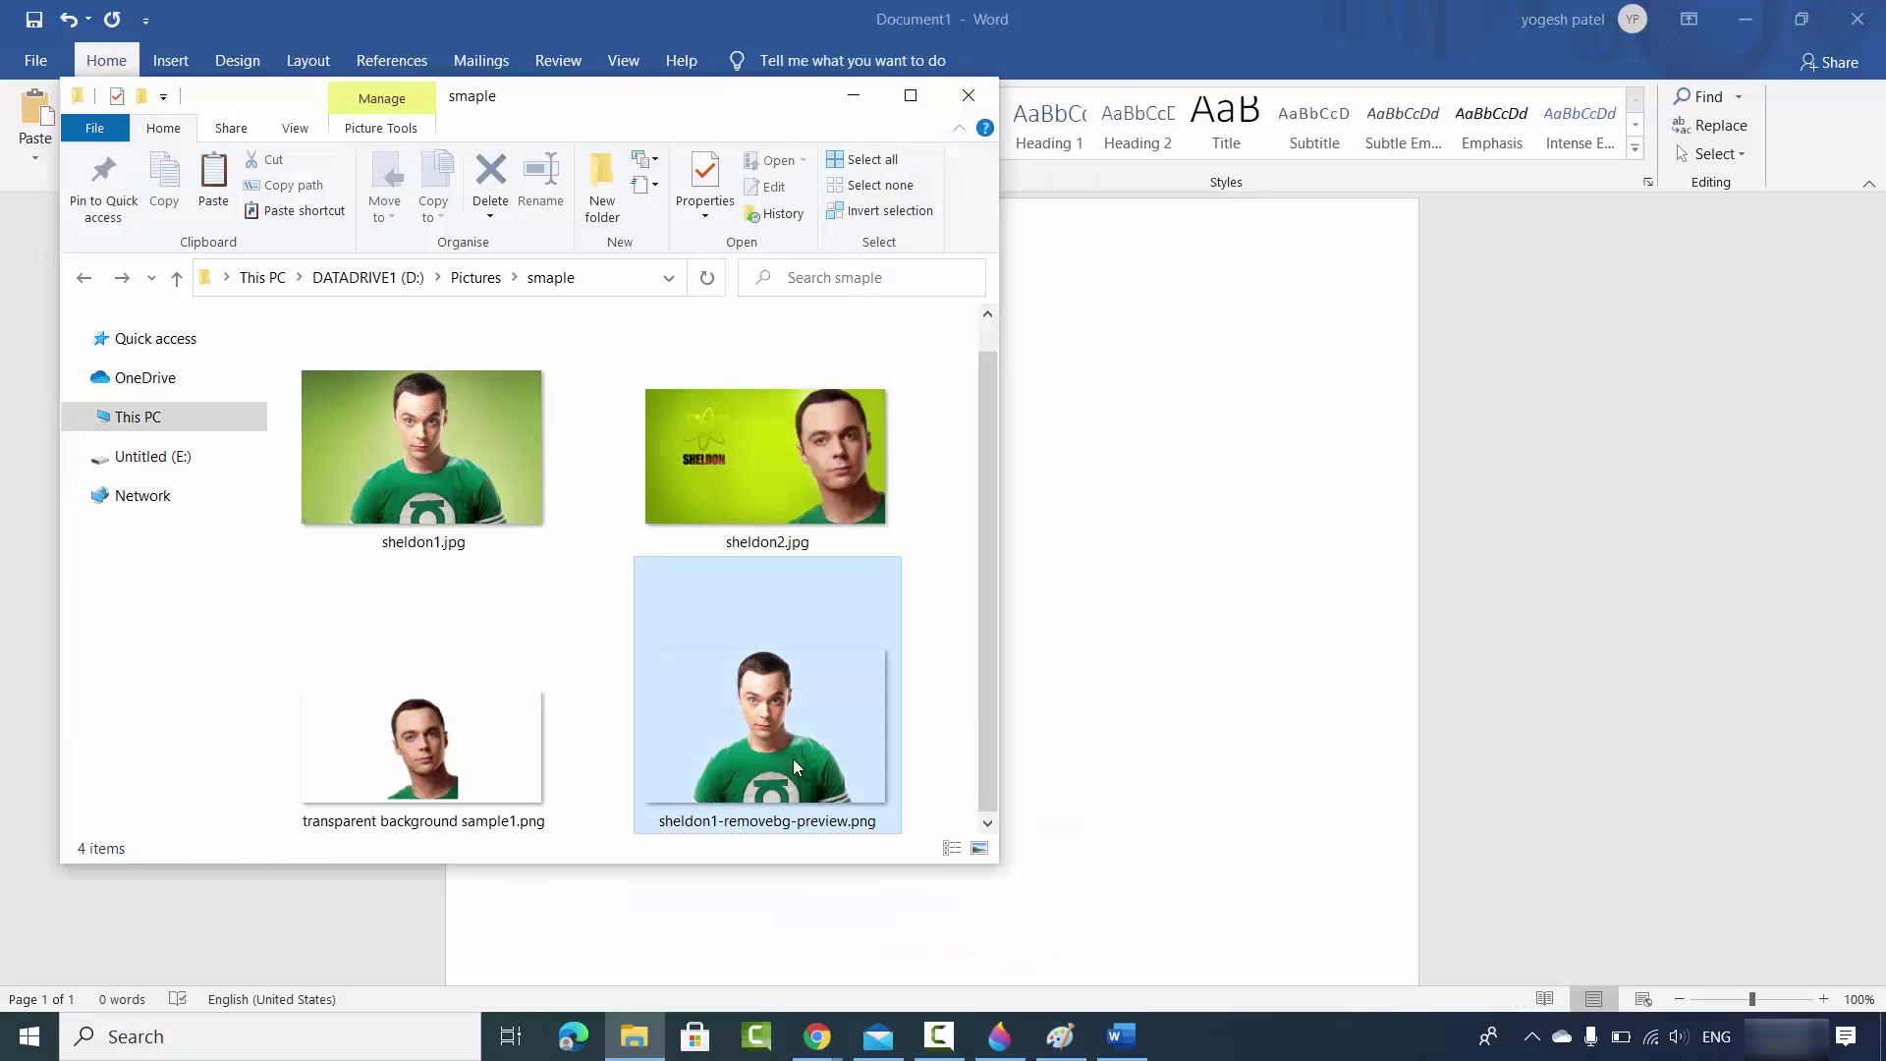
pyautogui.moveTo(745, 723); pyautogui.dragTo(1254, 657)
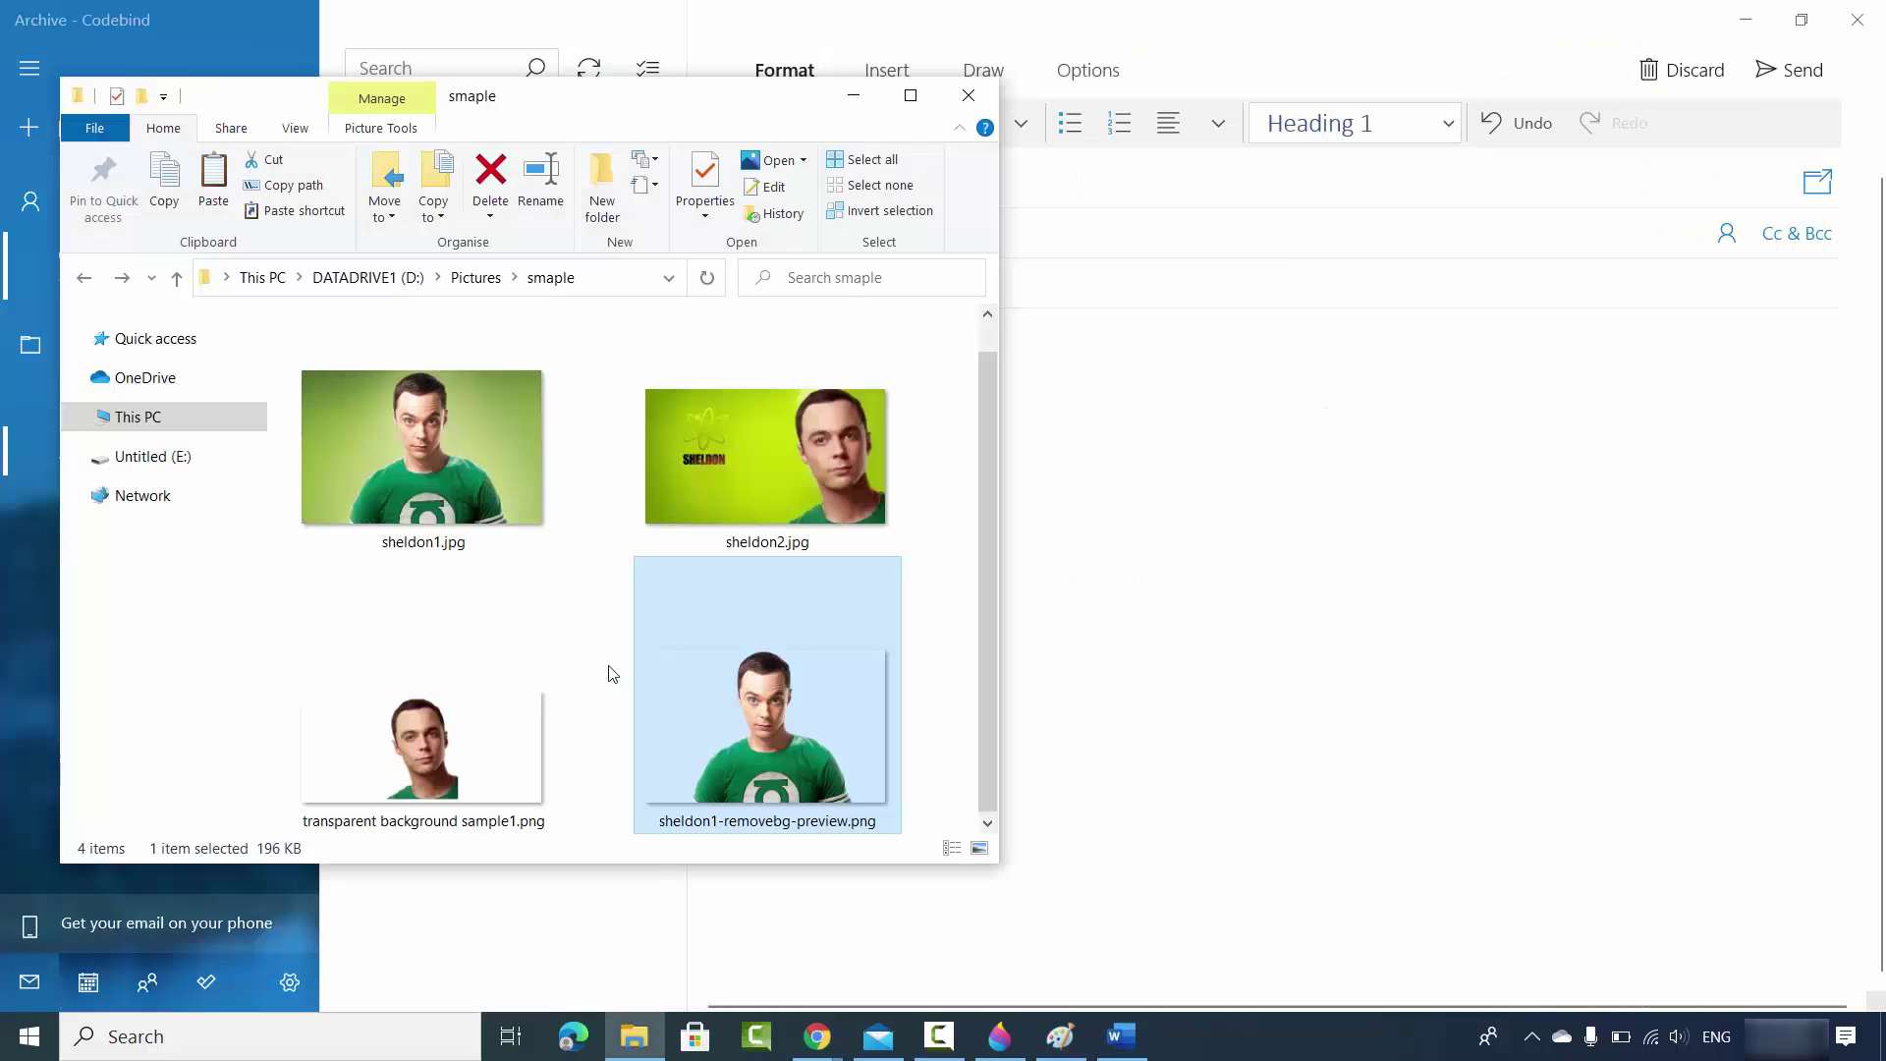
pyautogui.click(603, 666)
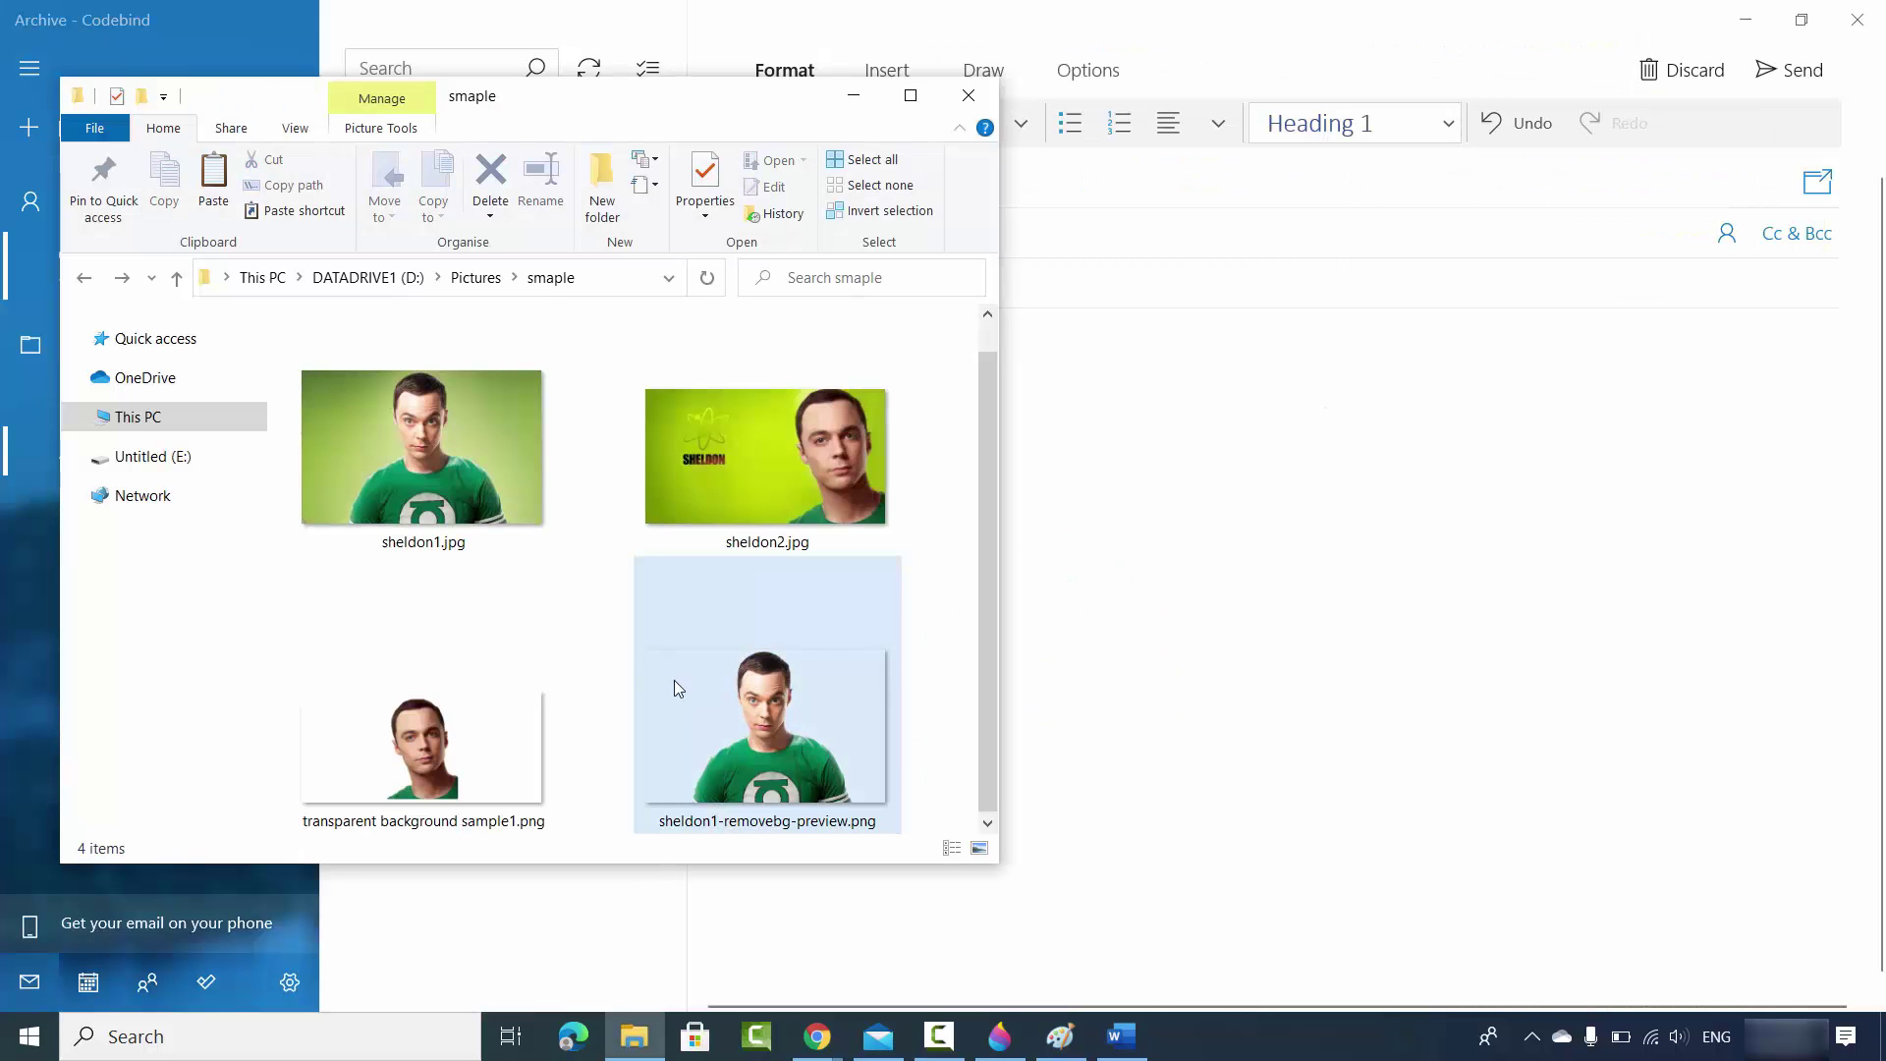
pyautogui.moveTo(696, 698); pyautogui.dragTo(1318, 669)
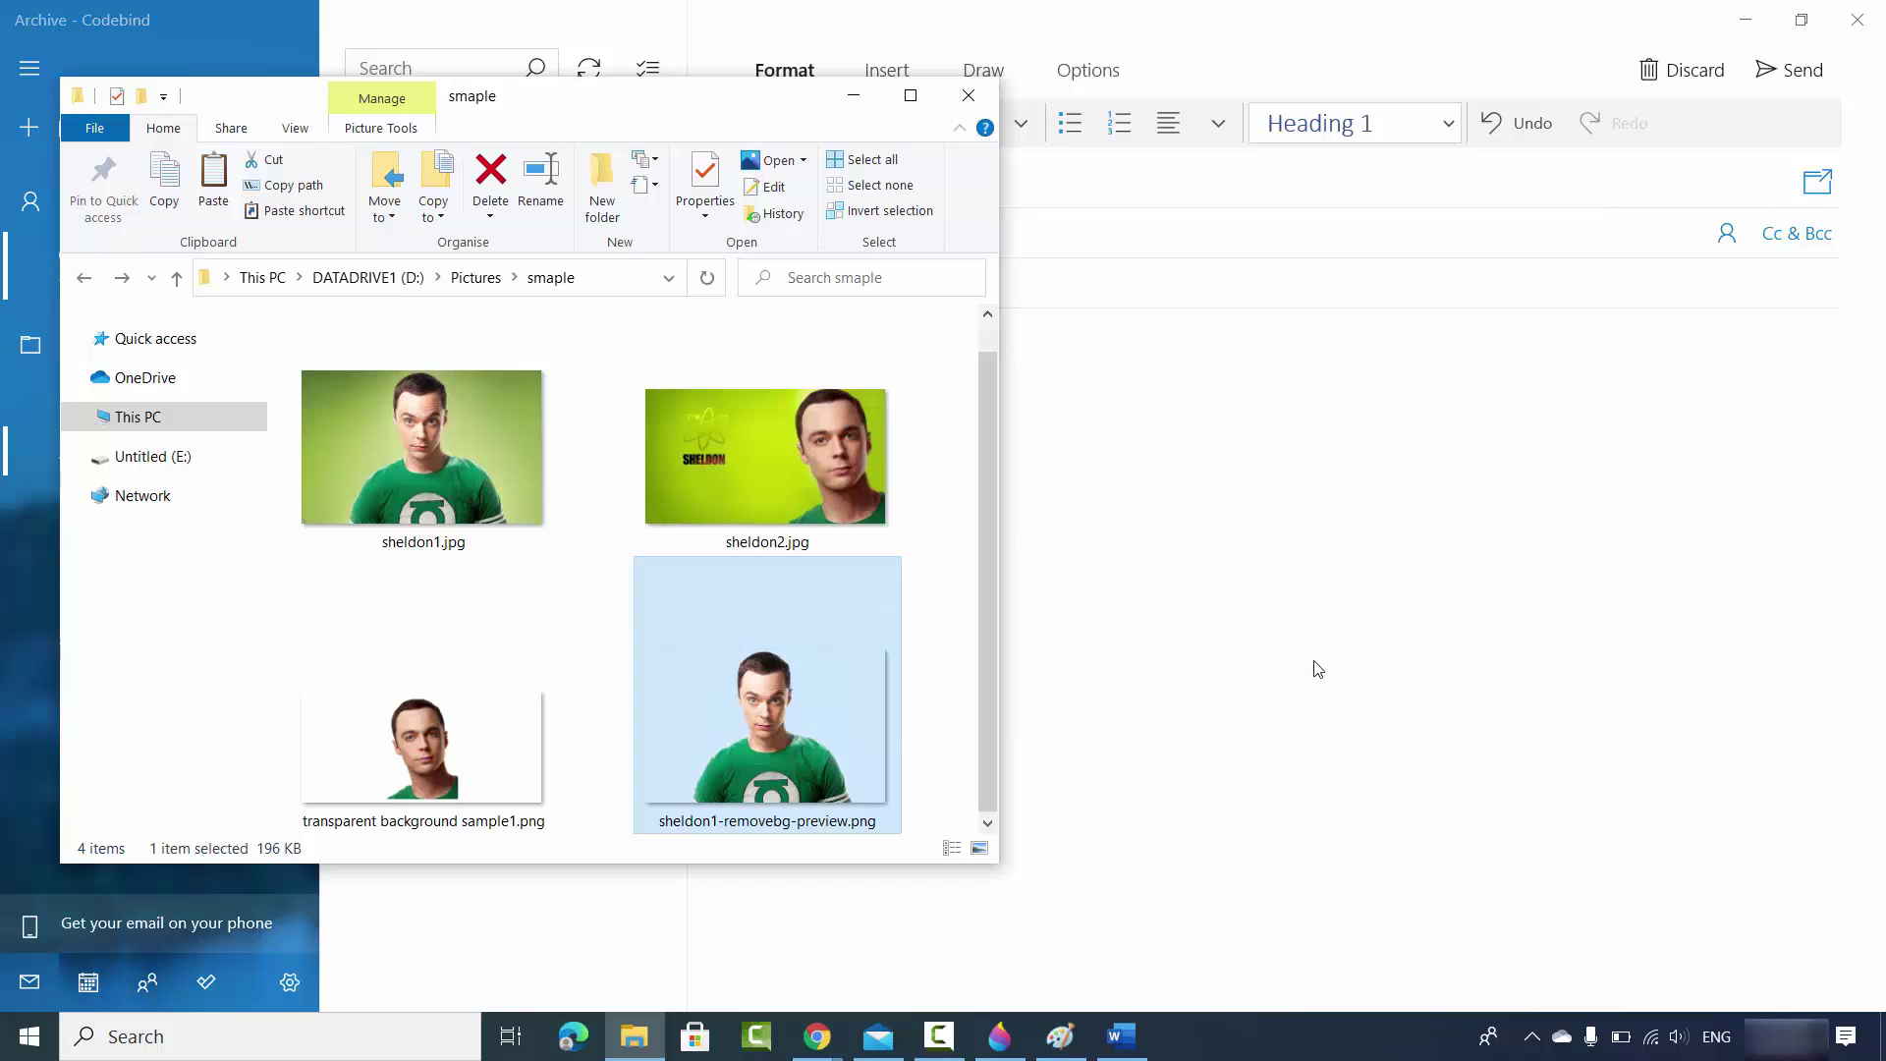